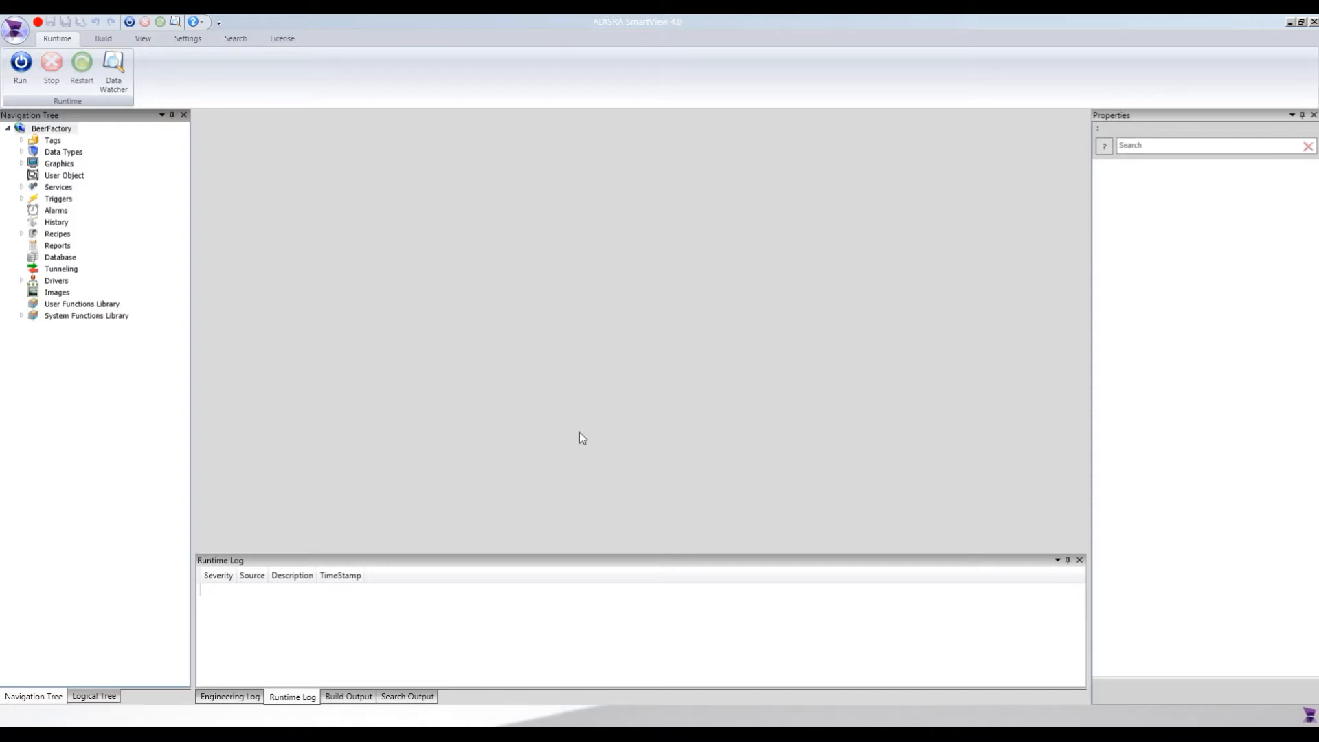
- Open the StartProduction graphic from the Production folder and inspect the recipe combo box and the Water Volume viewer's properties
left_click(21, 164)
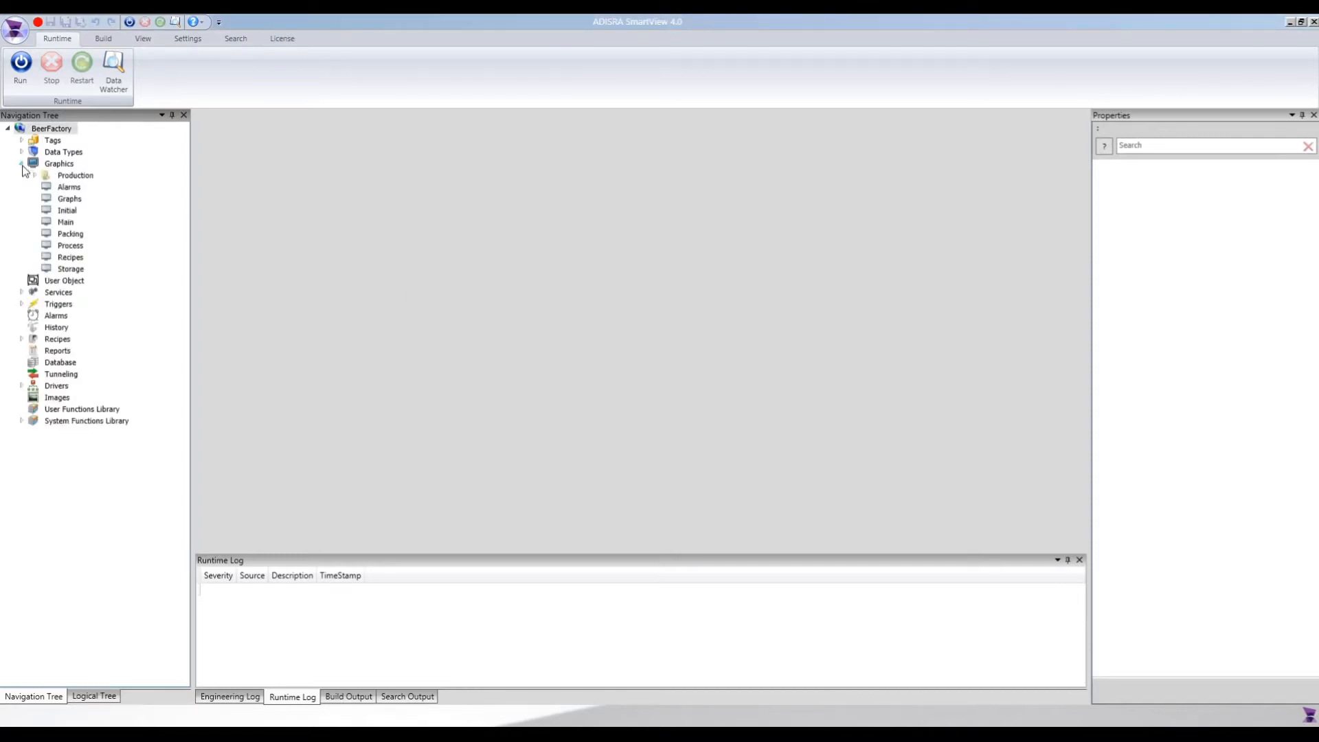
double_click(44, 175)
double_click(82, 187)
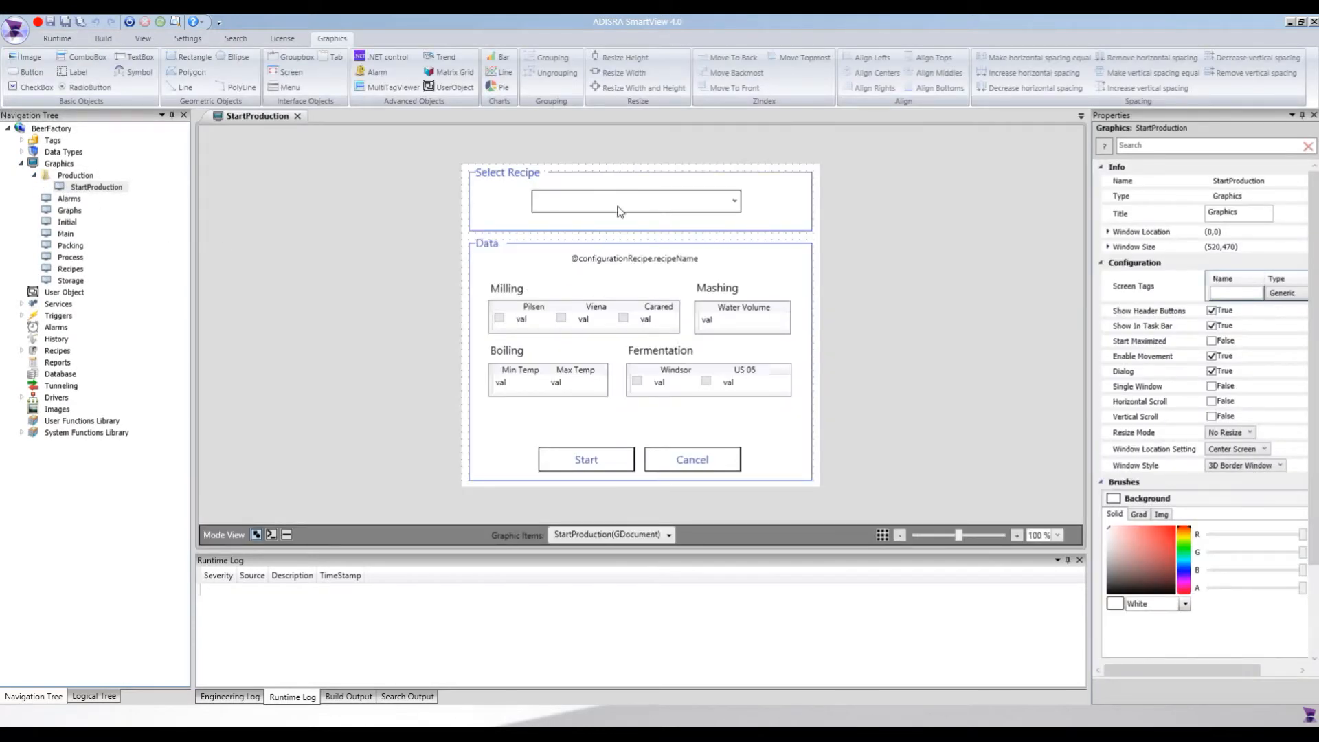
left_click(627, 205)
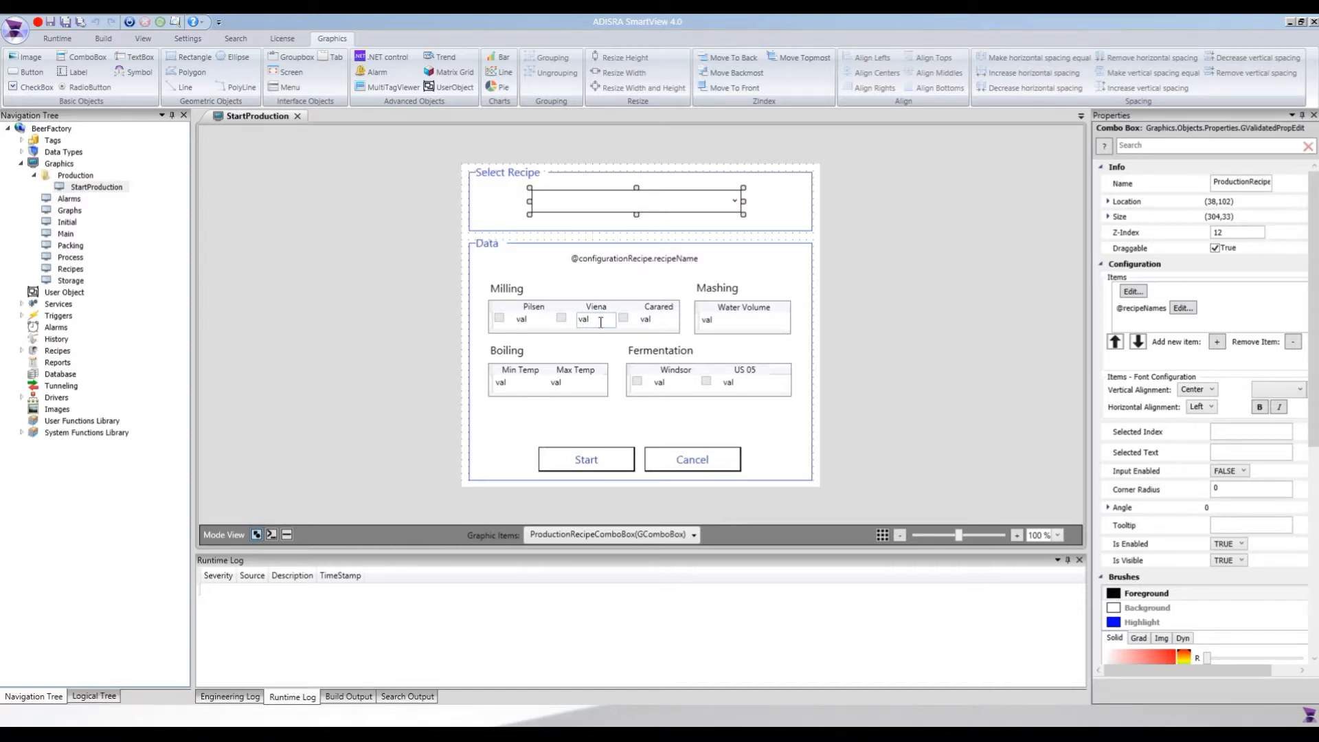
left_click(715, 321)
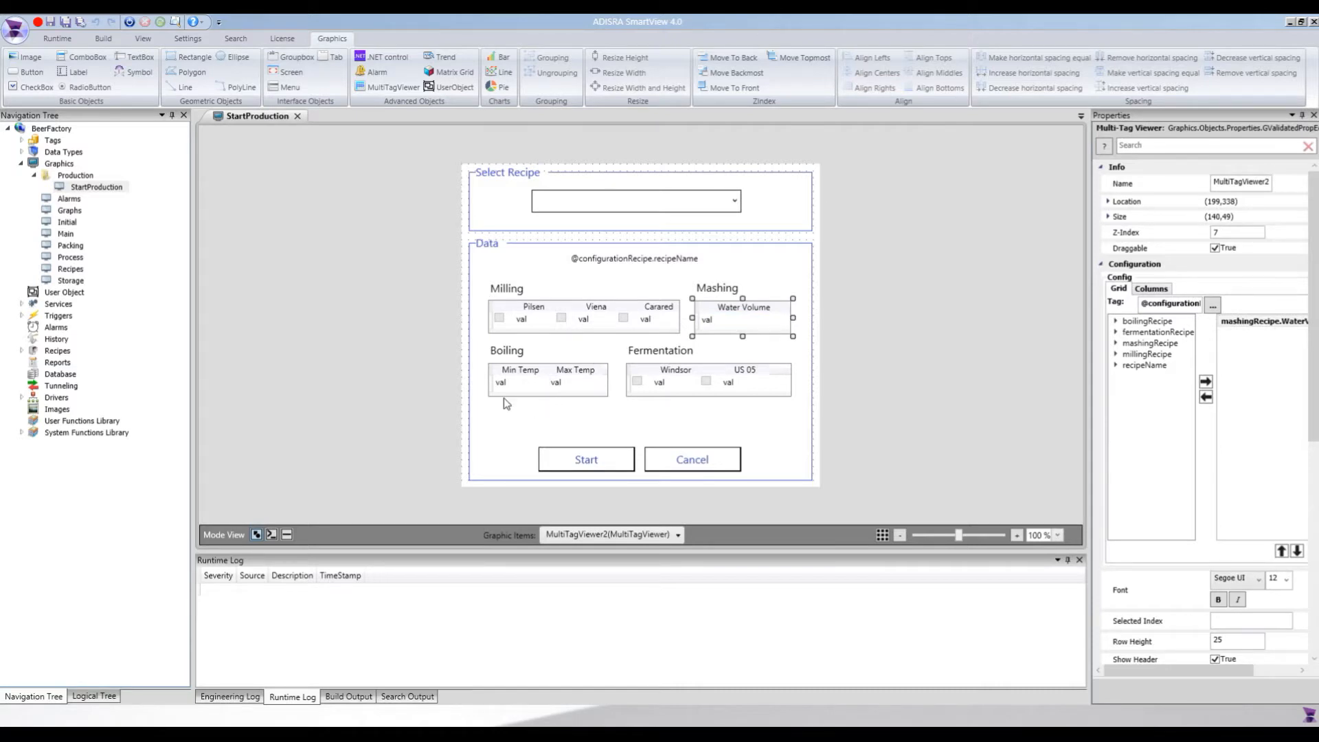
left_click(394, 86)
left_click_drag(589, 406, 688, 437)
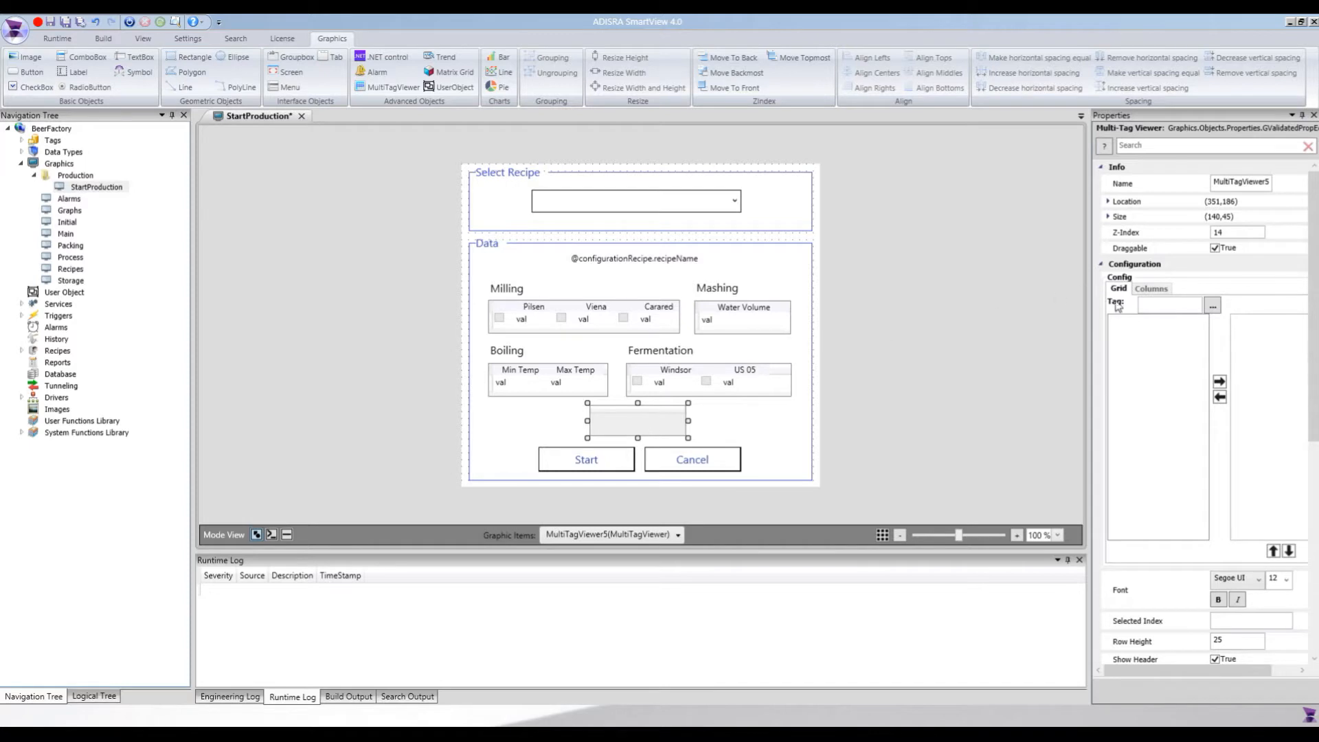
left_click(1168, 302)
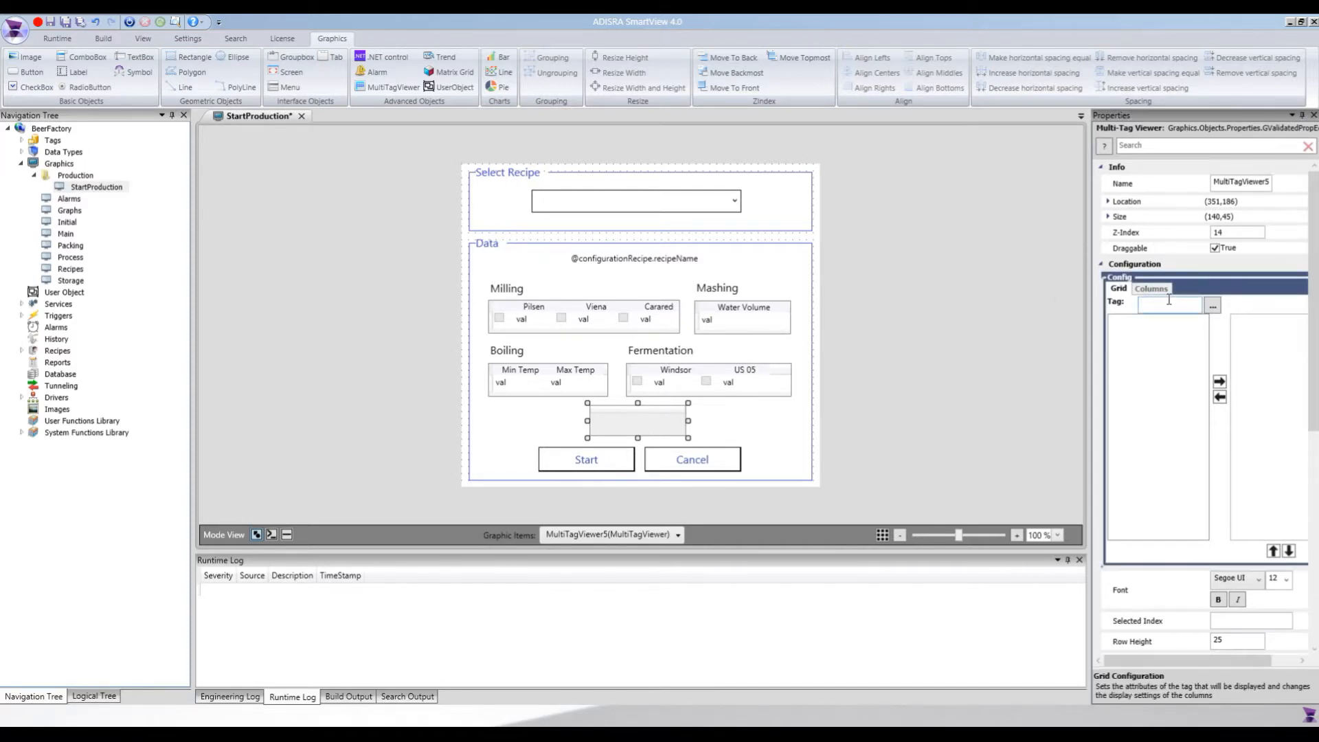
type("@con")
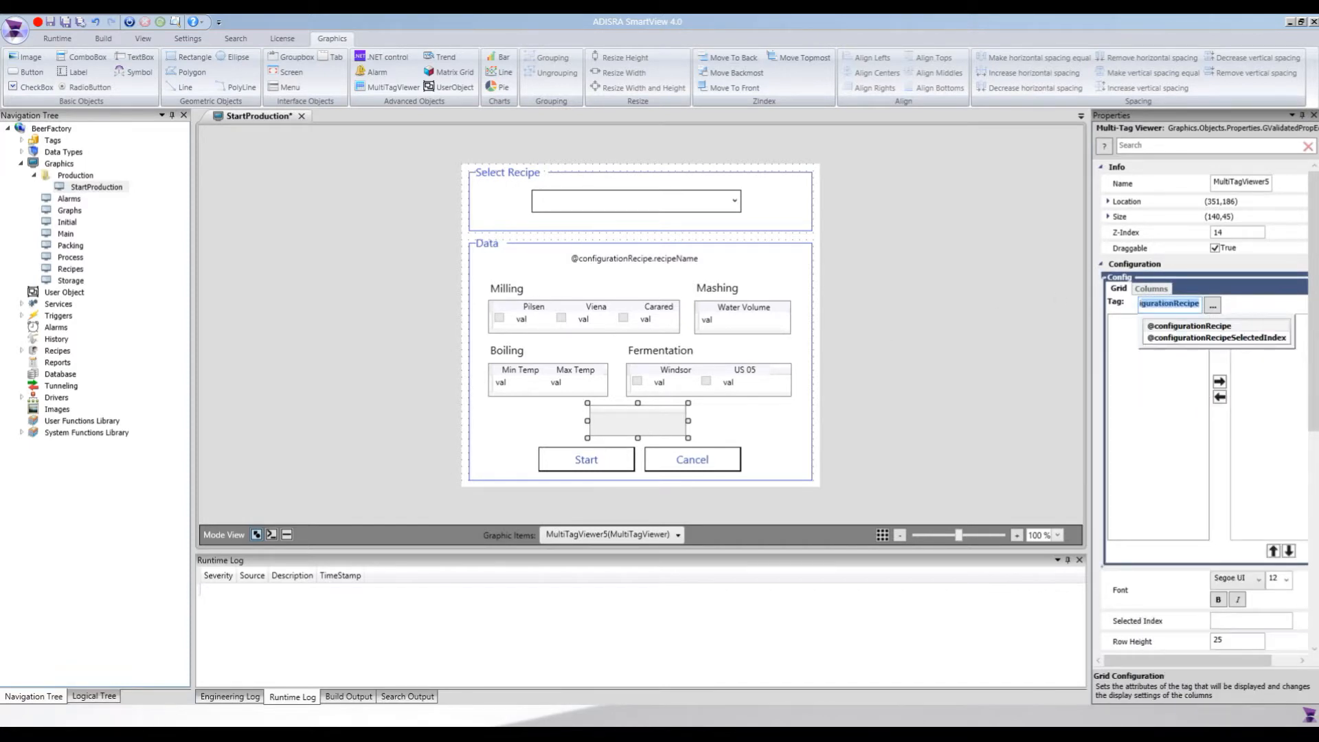
key("Return")
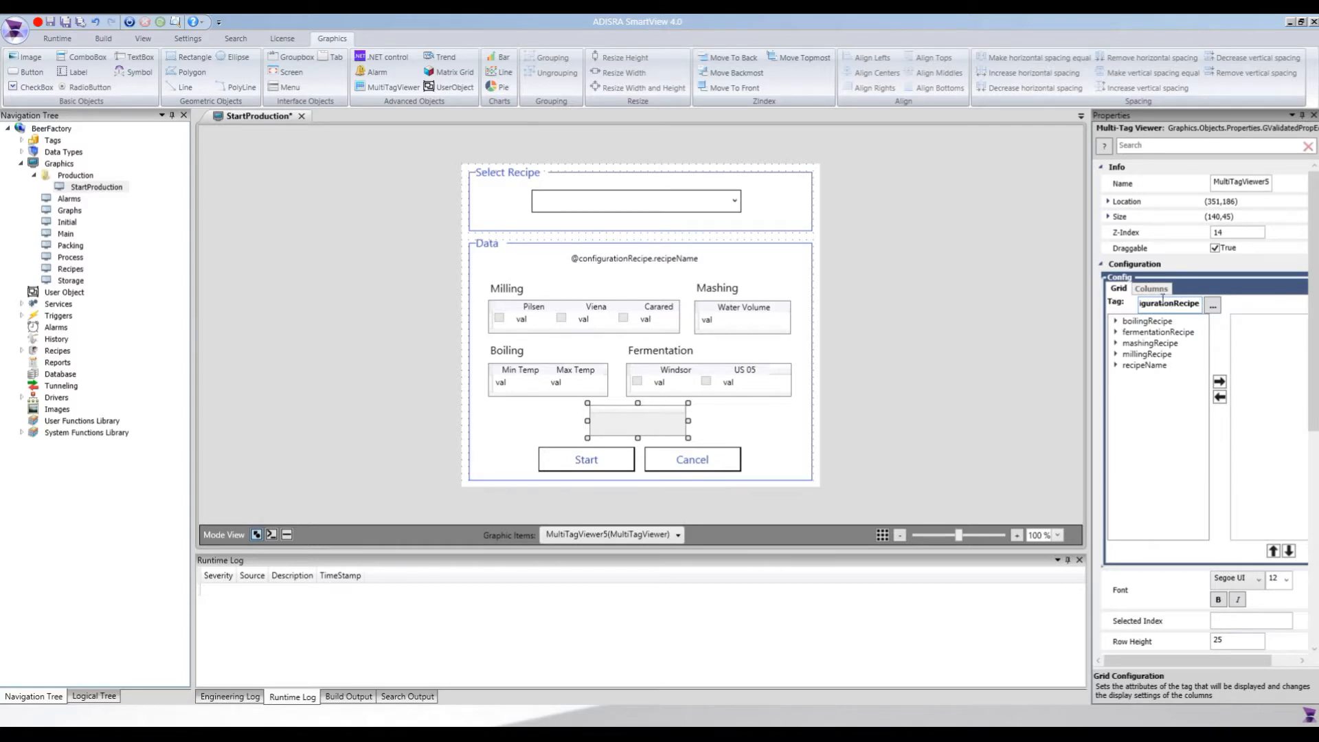
- Look up the configurationRecipe tag and its data type in the FactoryGlobals tag list
left_click(21, 140)
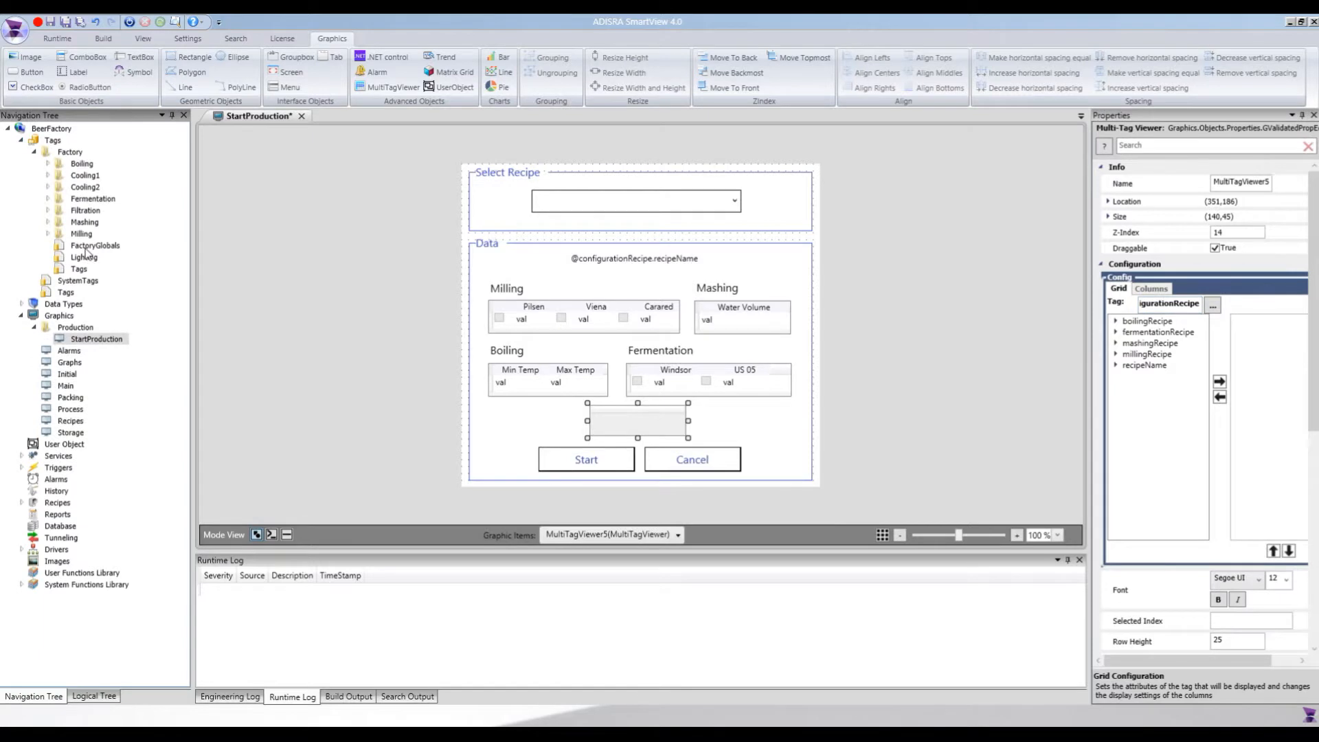
double_click(88, 245)
left_click(313, 225)
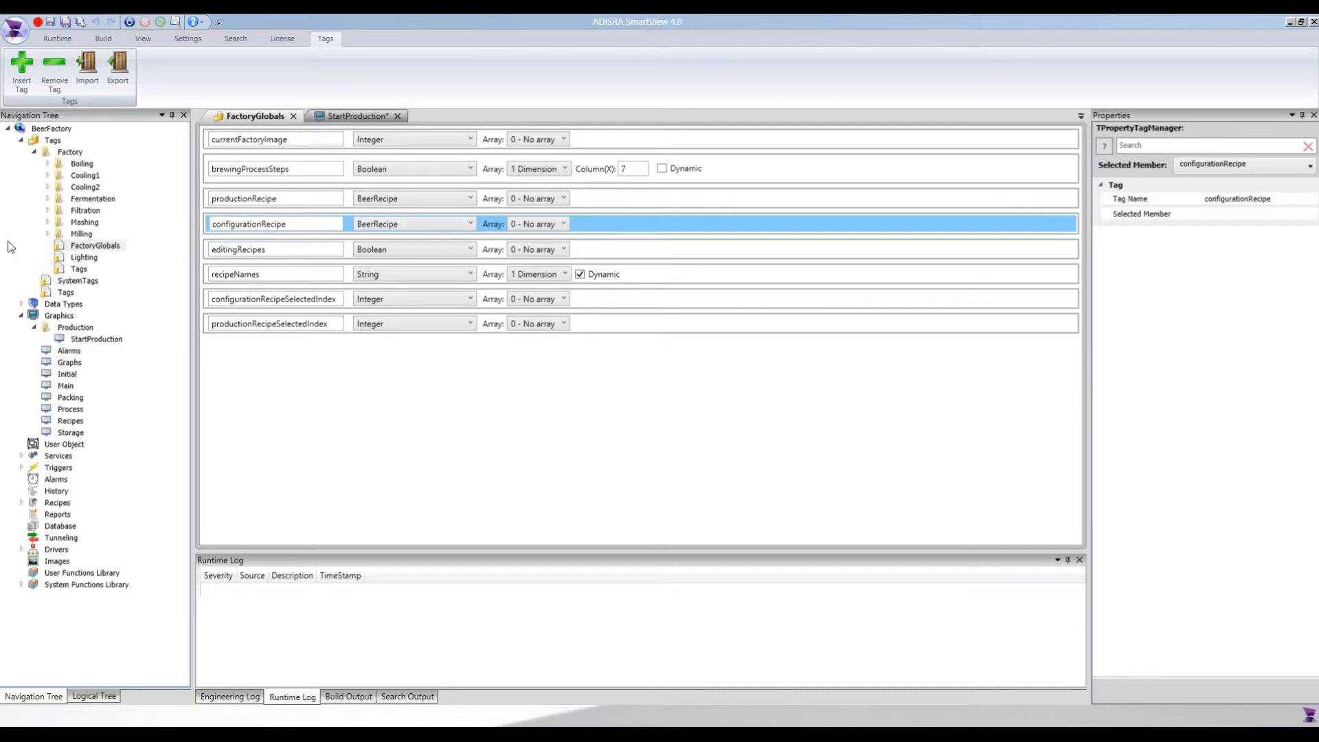
- Examine the members of the BeerRecipe and MashingRecipe data types, and close the data type and FactoryGlobals documents
left_click(22, 304)
double_click(65, 316)
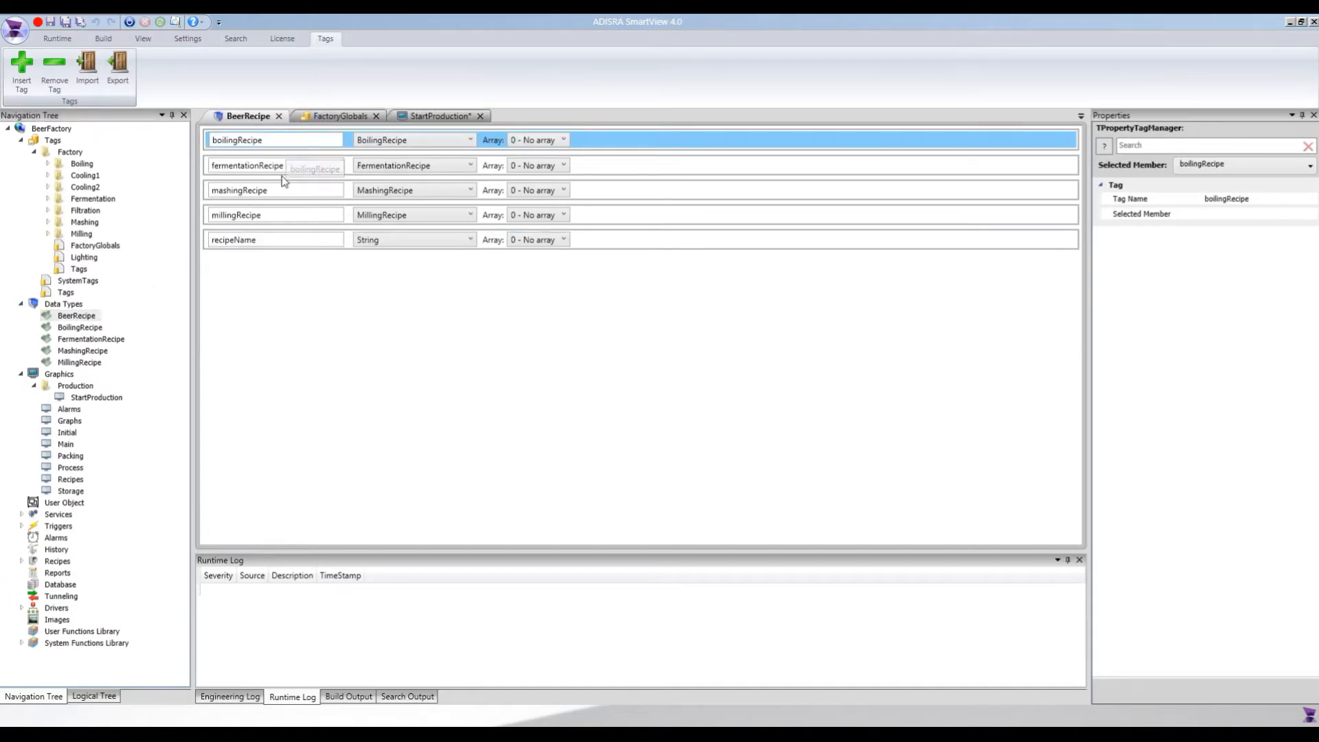
left_click(275, 240)
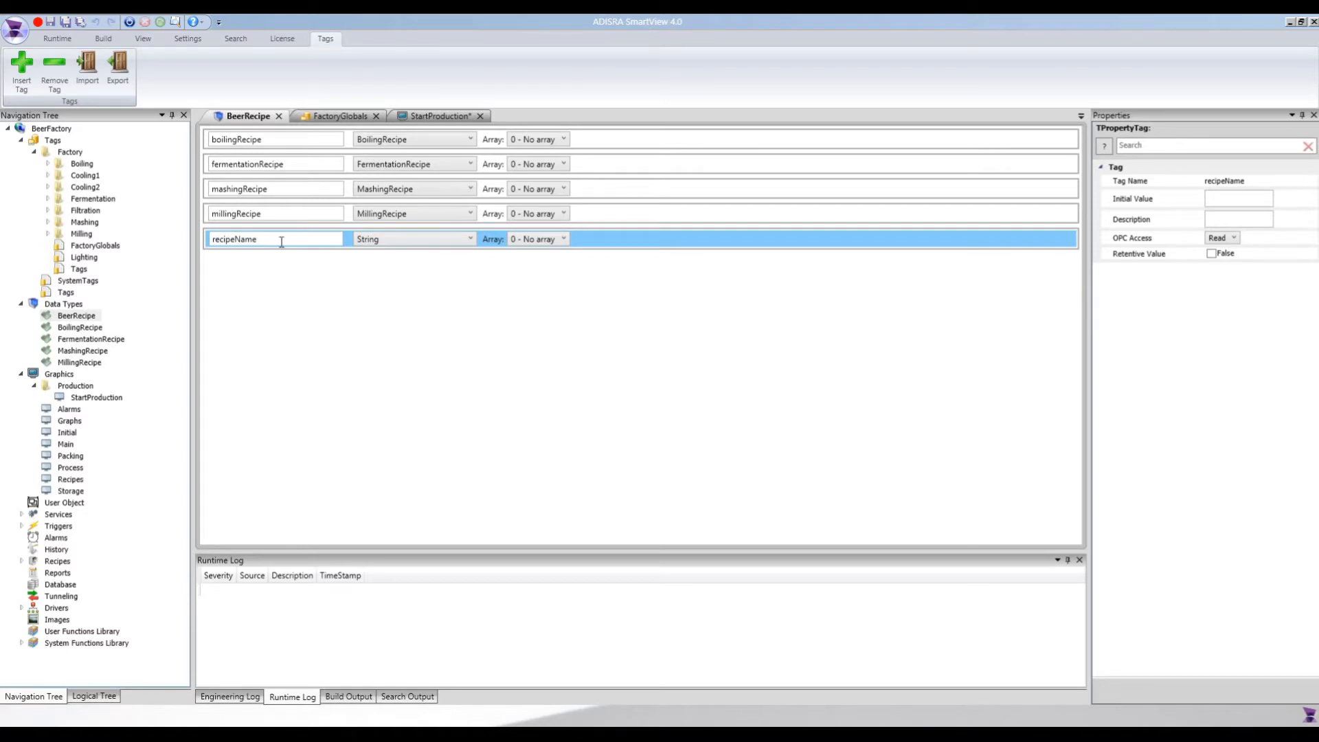
left_click(275, 191)
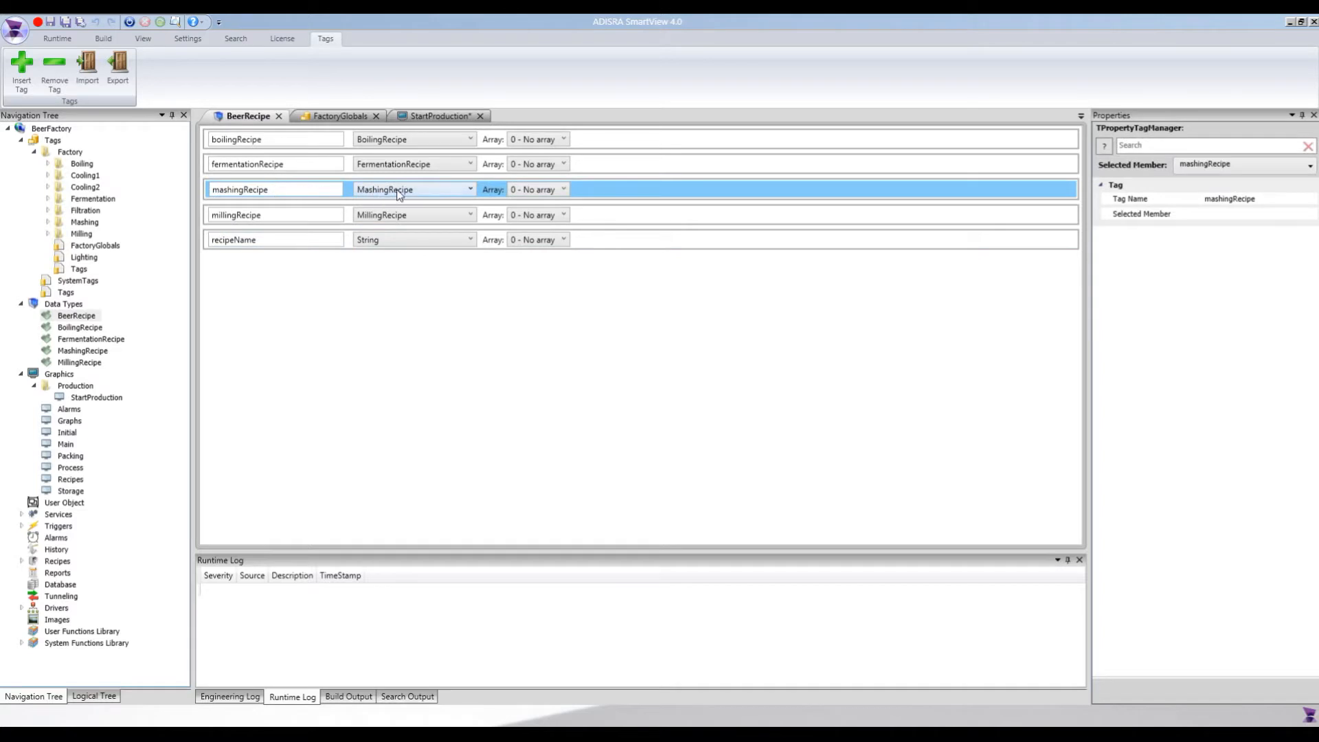
double_click(81, 352)
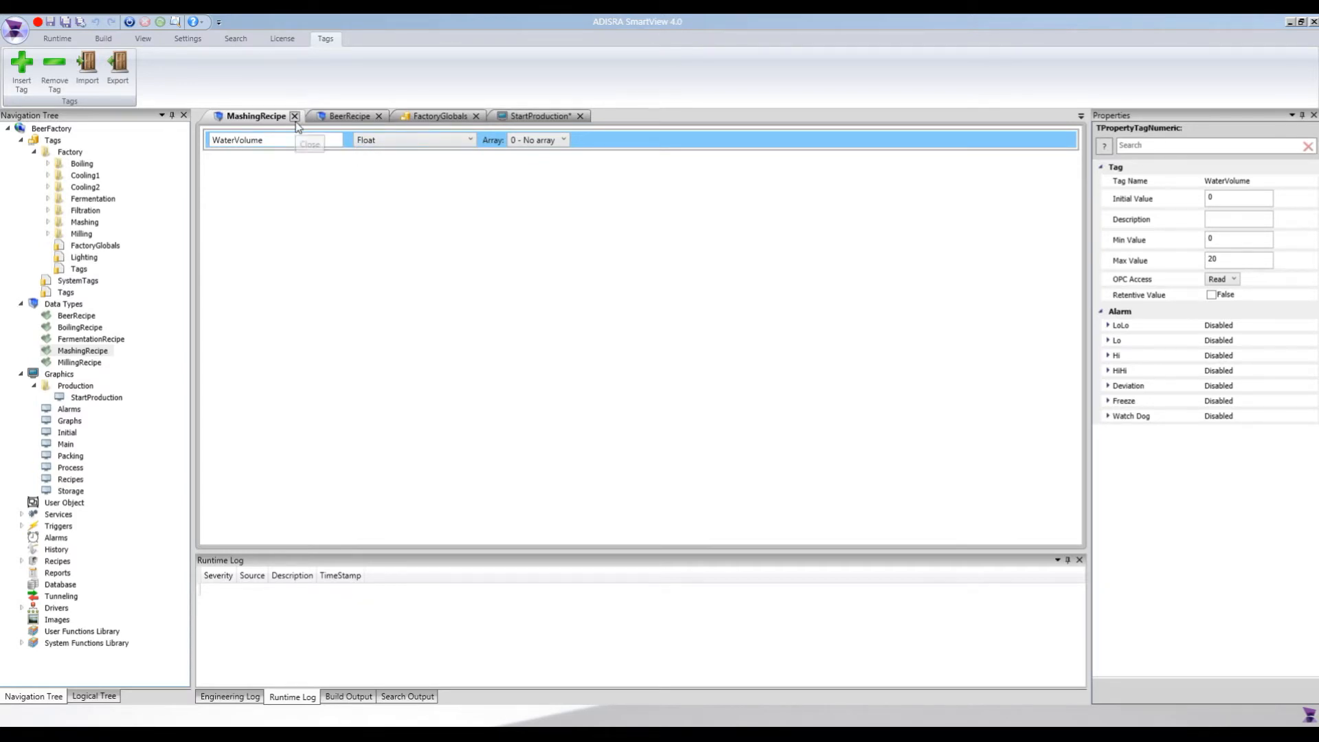
left_click_drag(274, 137, 191, 142)
left_click(294, 116)
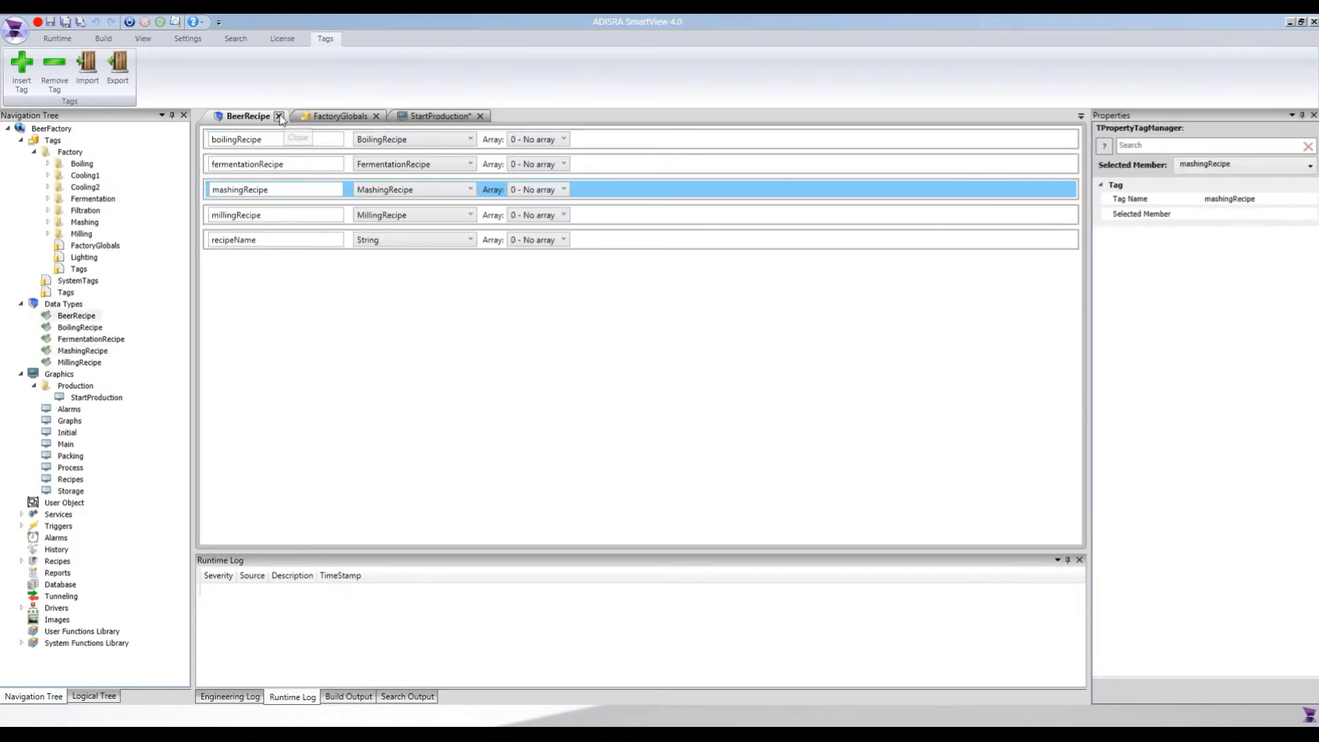
left_click(294, 116)
left_click(290, 116)
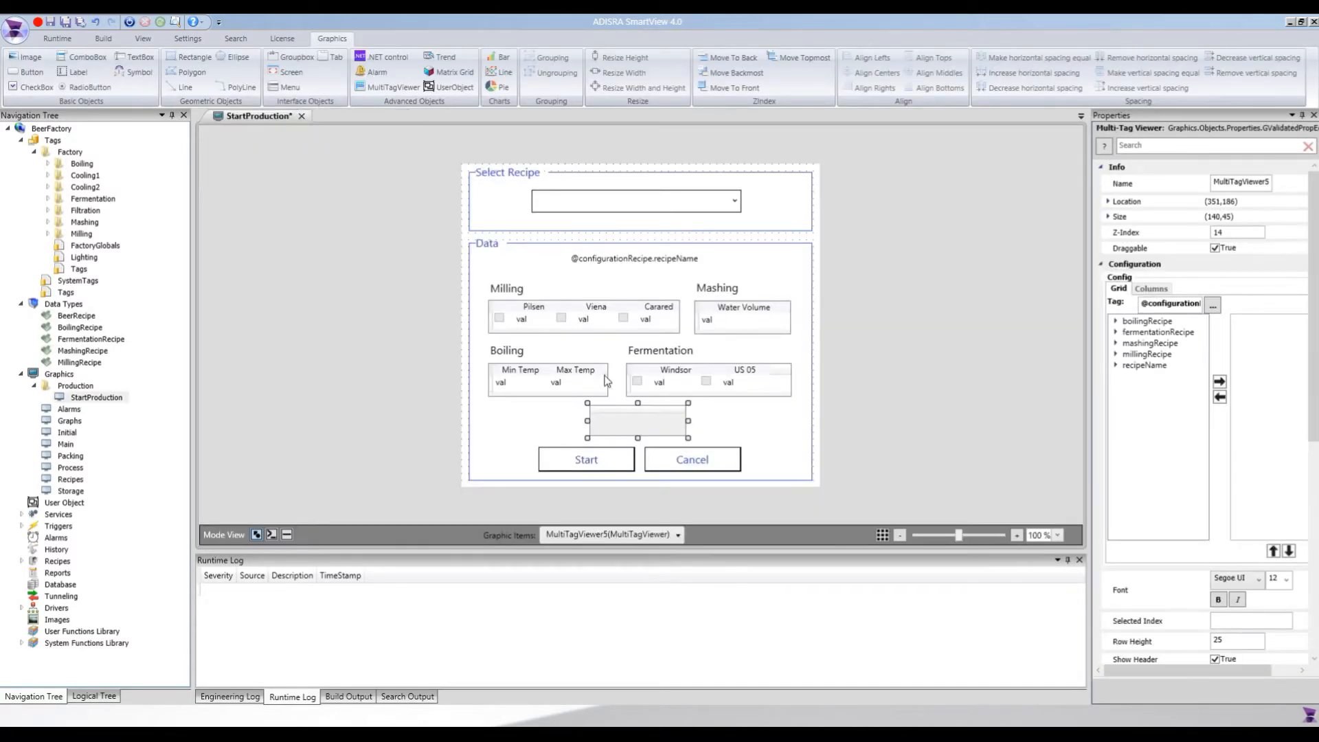
- Widen the properties area and add the Value of mashingRecipe's WaterVolume as a column of the new viewer
left_click(1160, 302)
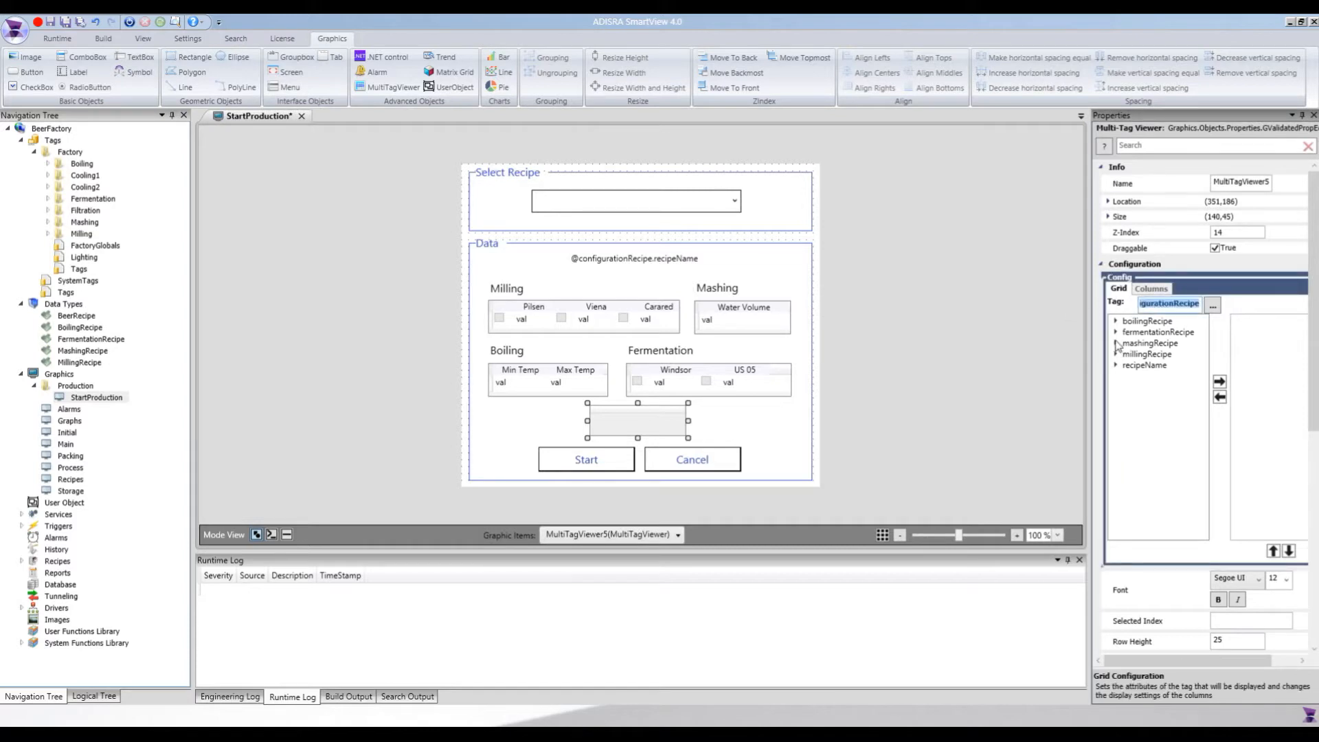
left_click_drag(1088, 339, 1001, 340)
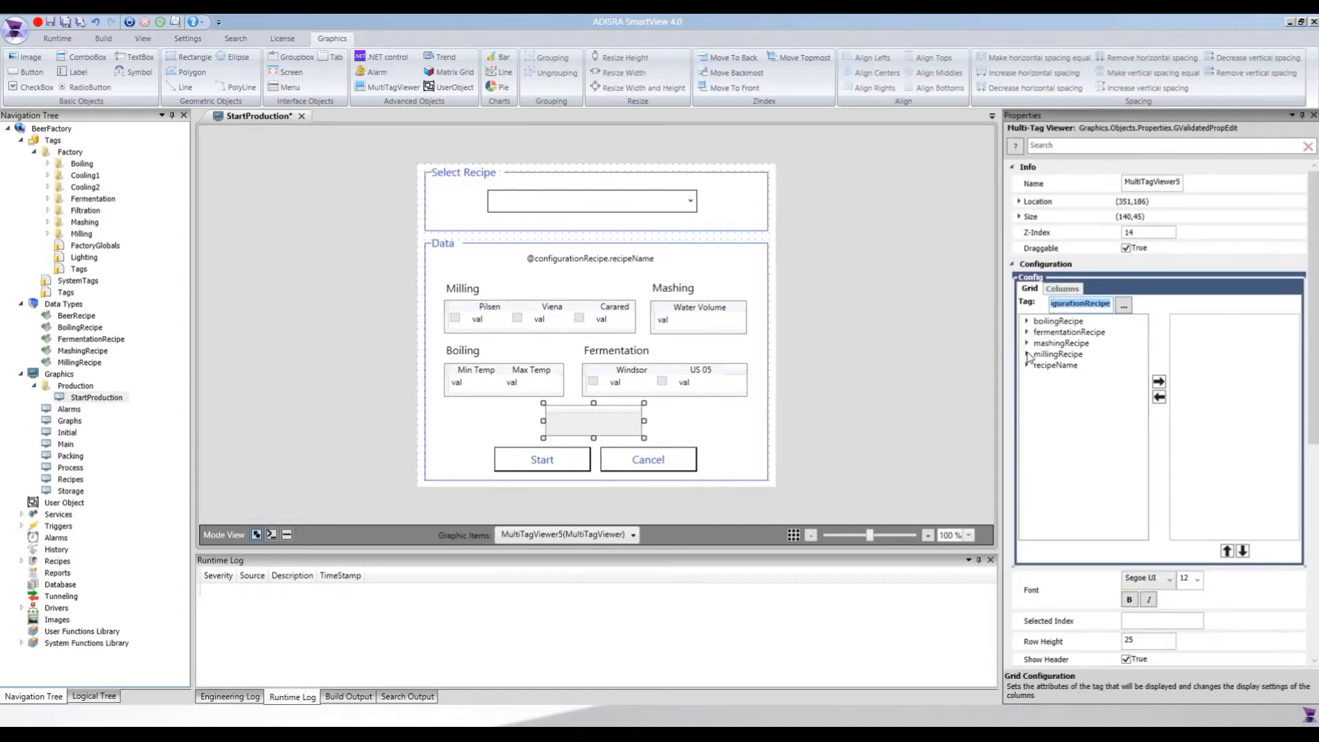
left_click(1027, 344)
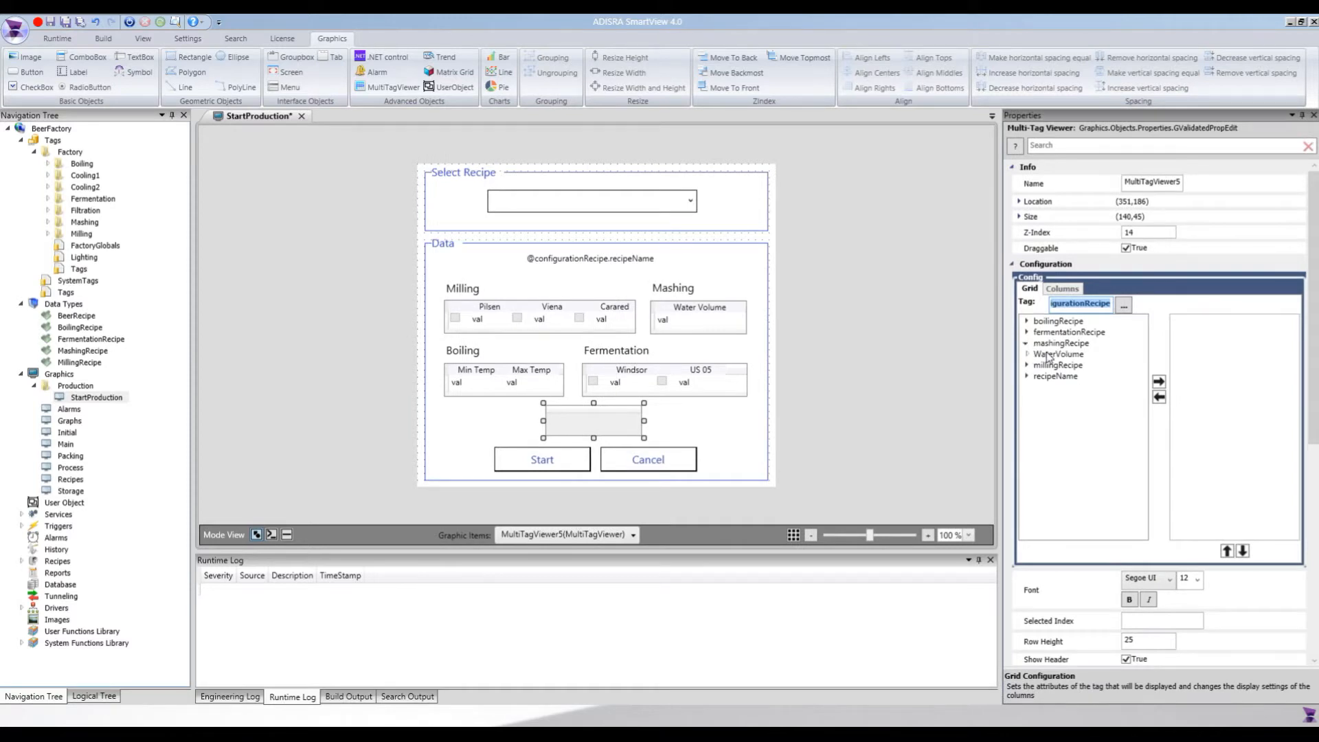
left_click(1056, 354)
left_click(1027, 355)
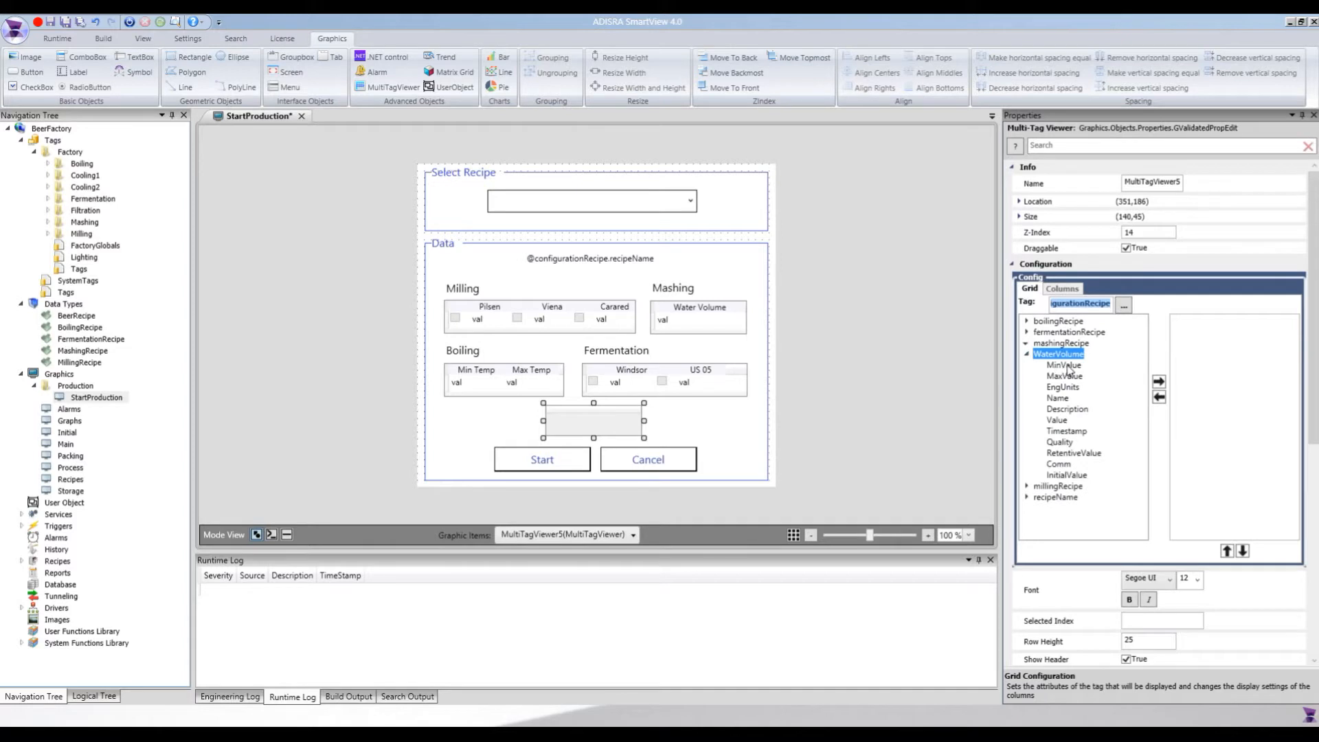
left_click(1058, 420)
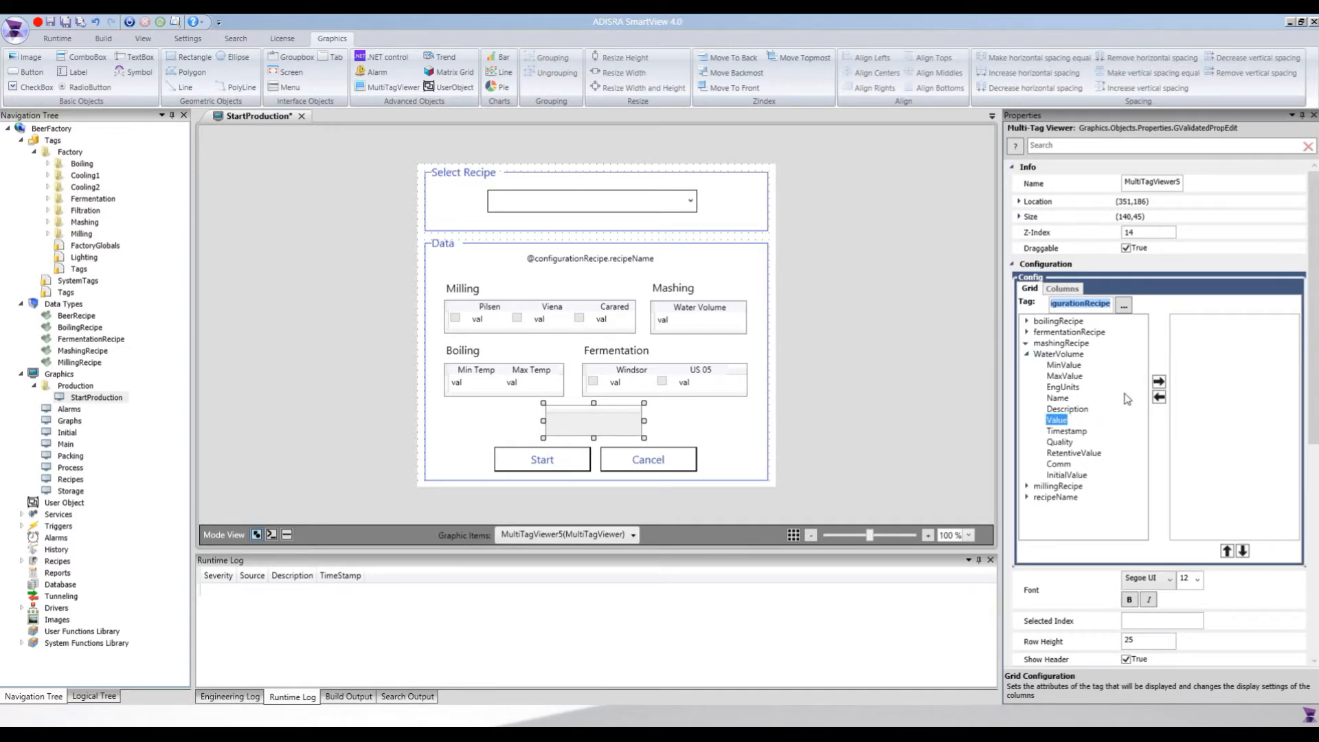
left_click(1158, 382)
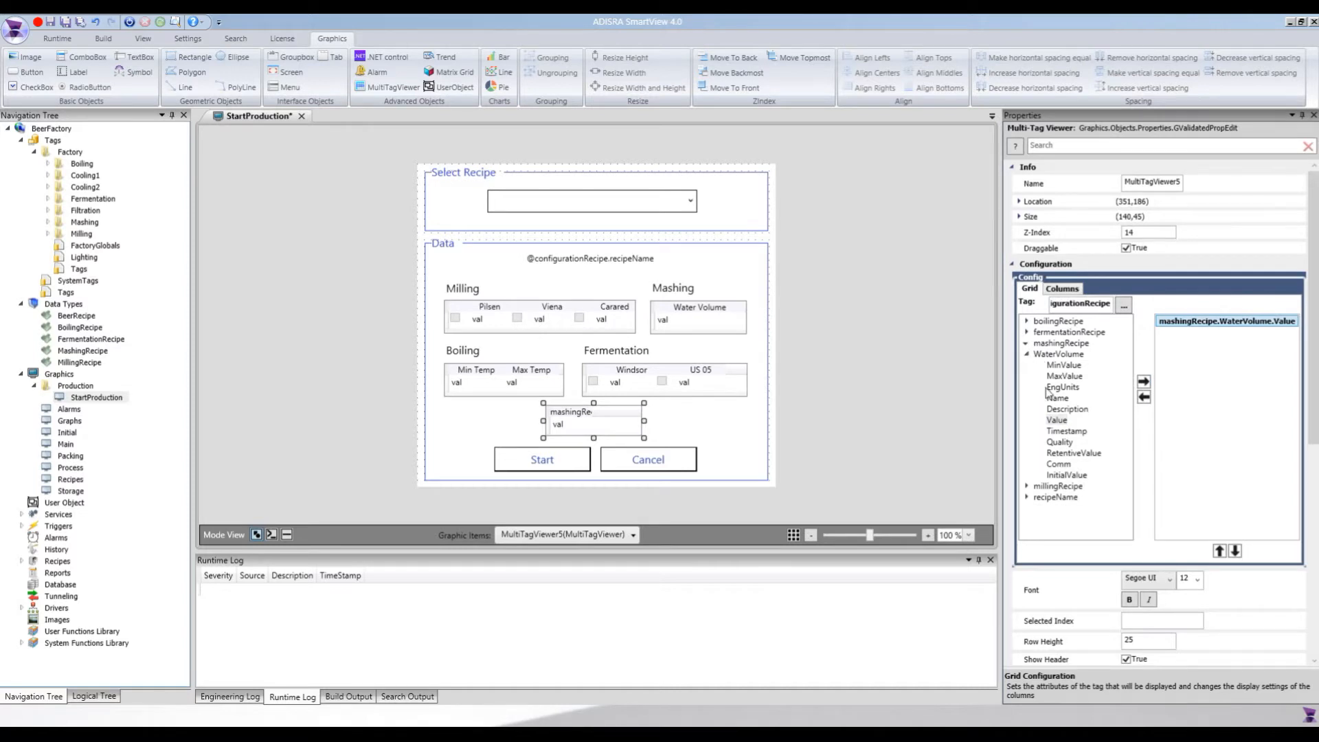
- Add the WaterVolume Timestamp field as a viewer column and remove it again
left_click(1066, 431)
left_click(1142, 383)
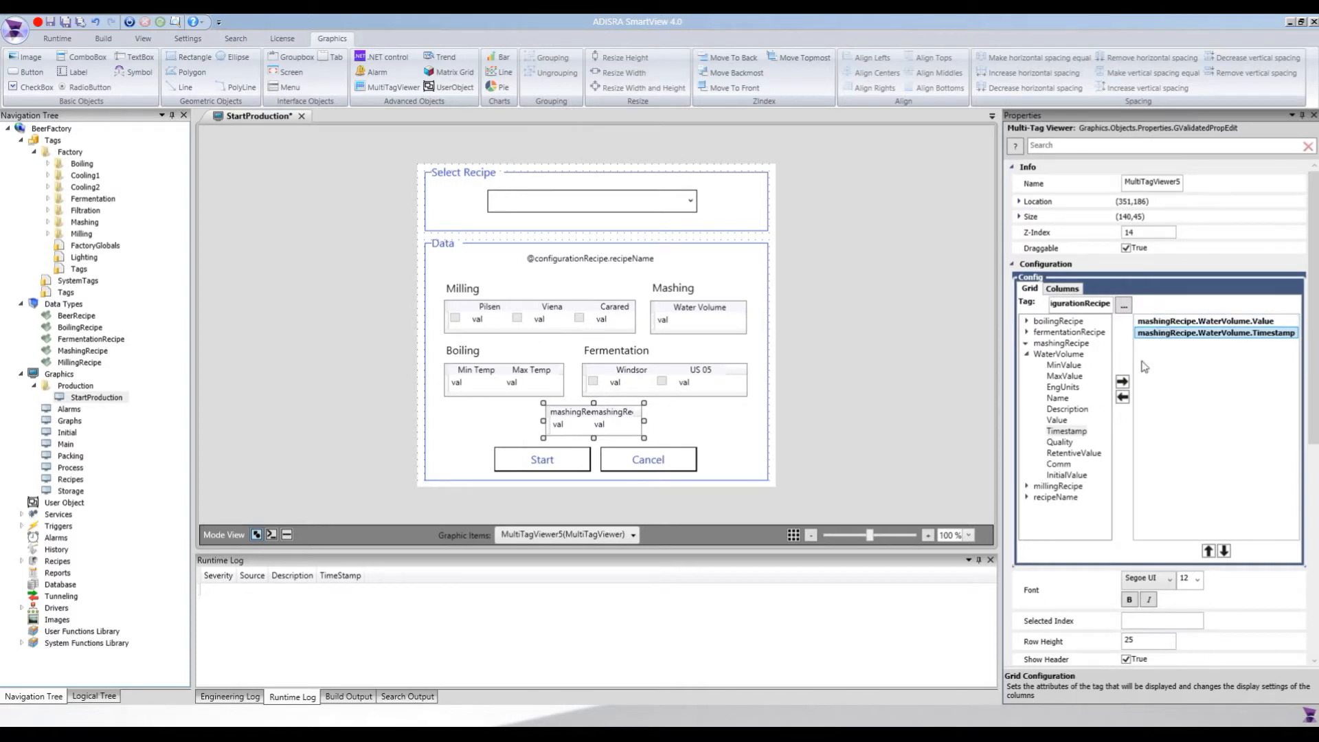
left_click(1123, 398)
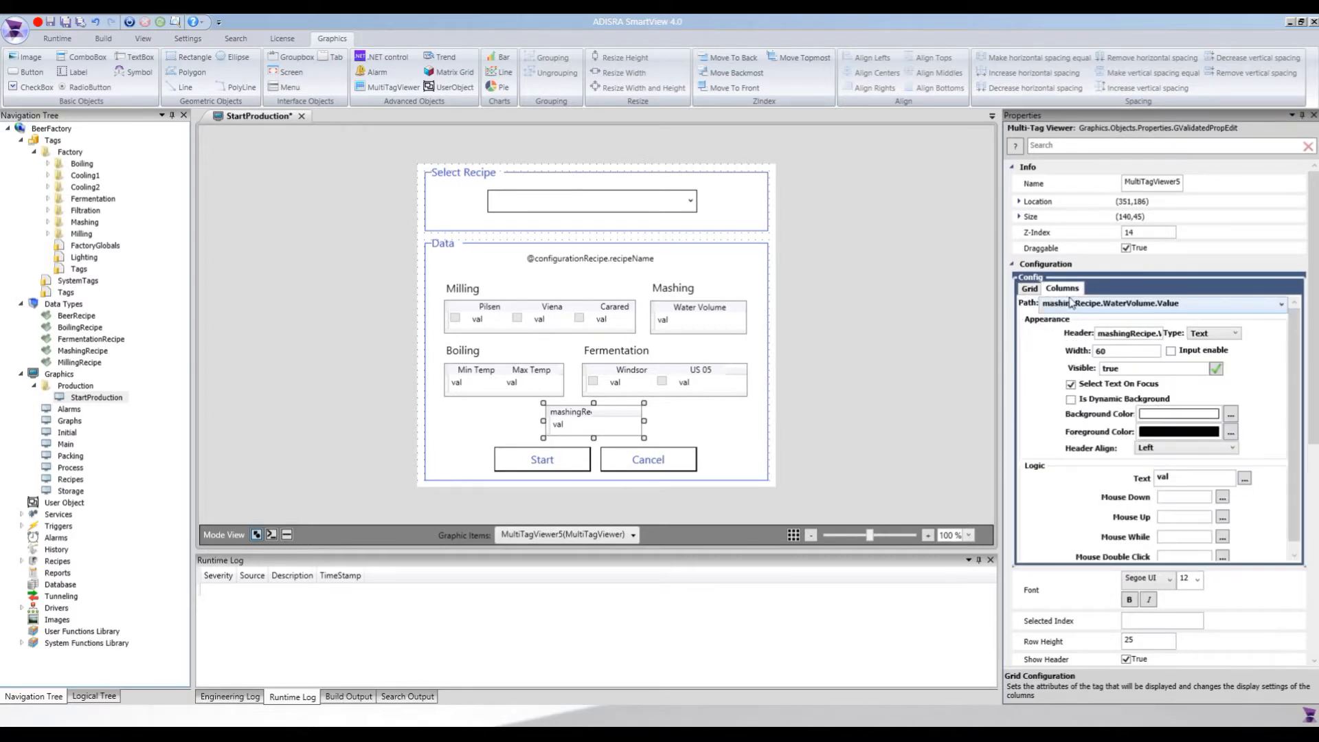
- Set the mashingRecipe.WaterVolume.Value column's header to "Water V" and its width to 100
left_click(1087, 307)
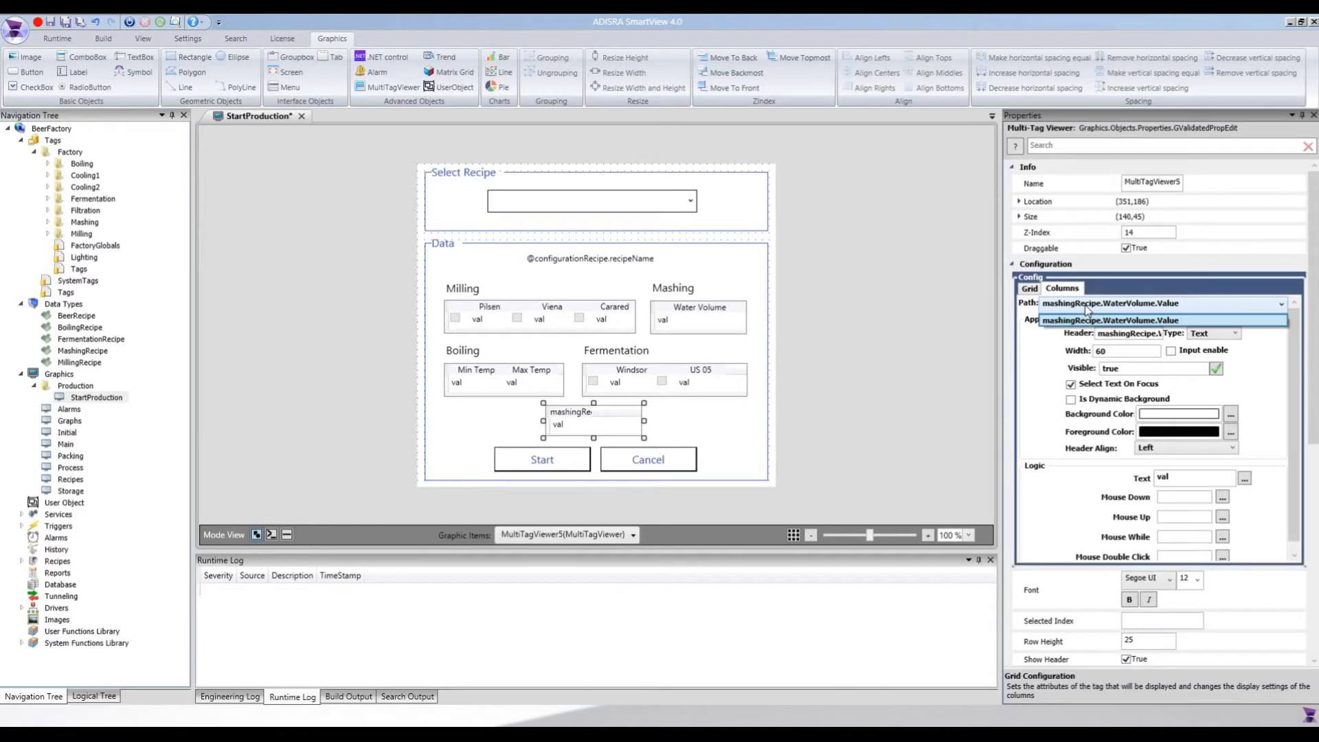
left_click(1087, 320)
left_click(1111, 332)
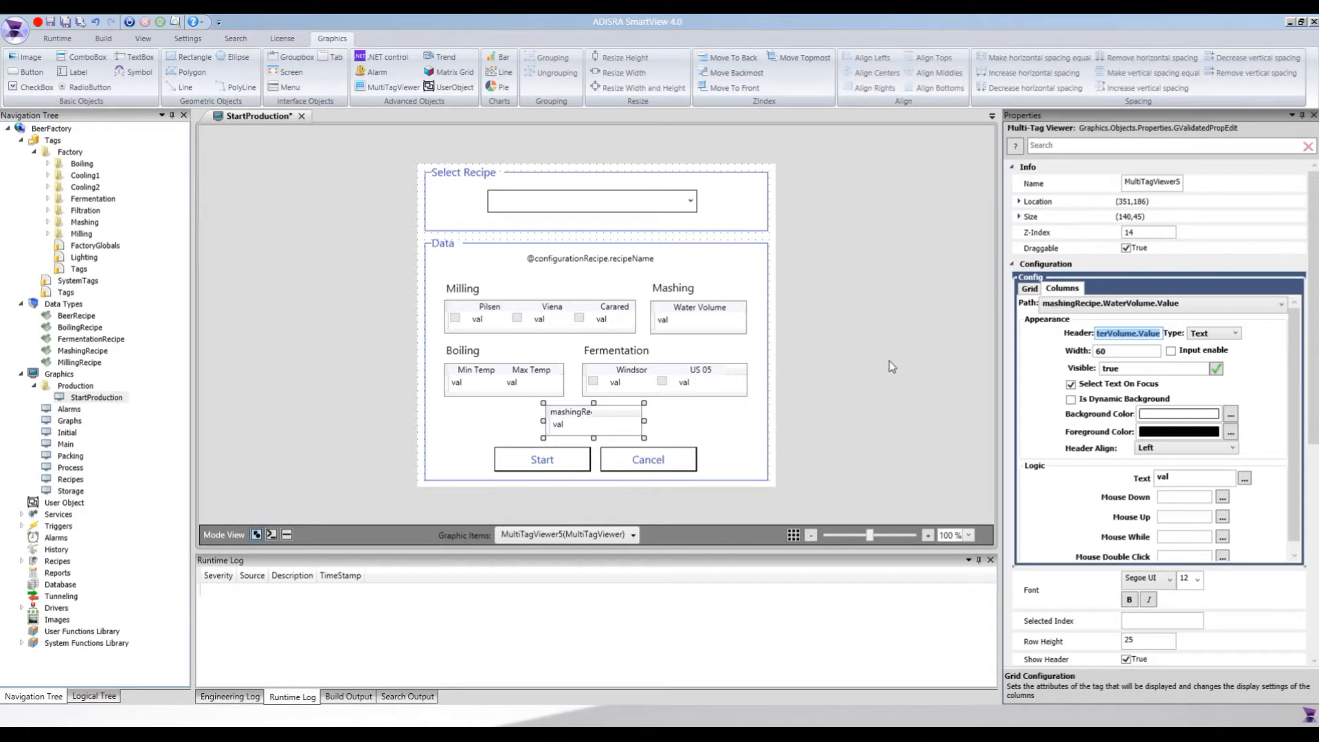
type("Water V")
key("Tab")
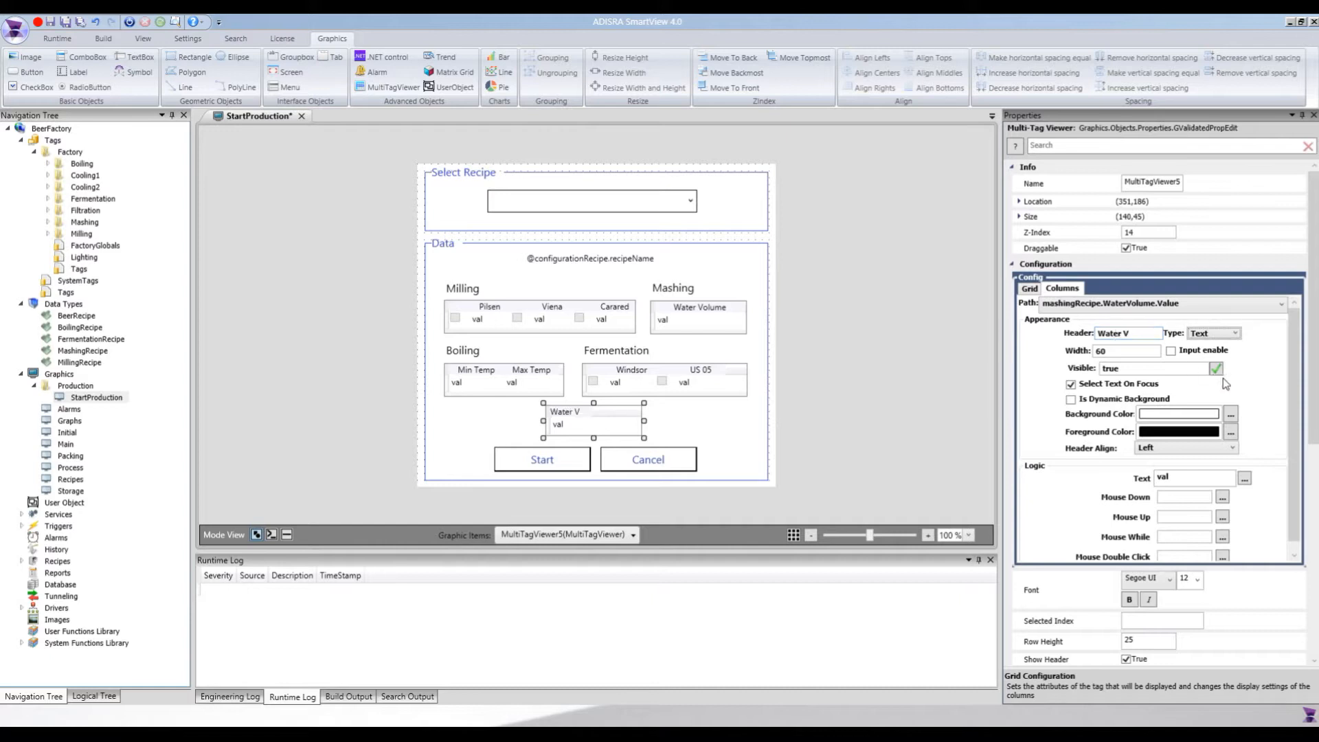
left_click(1114, 351)
type("100")
- Choose Text as the column type, disable Select Text On Focus and set the header alignment to Center
left_click(1221, 334)
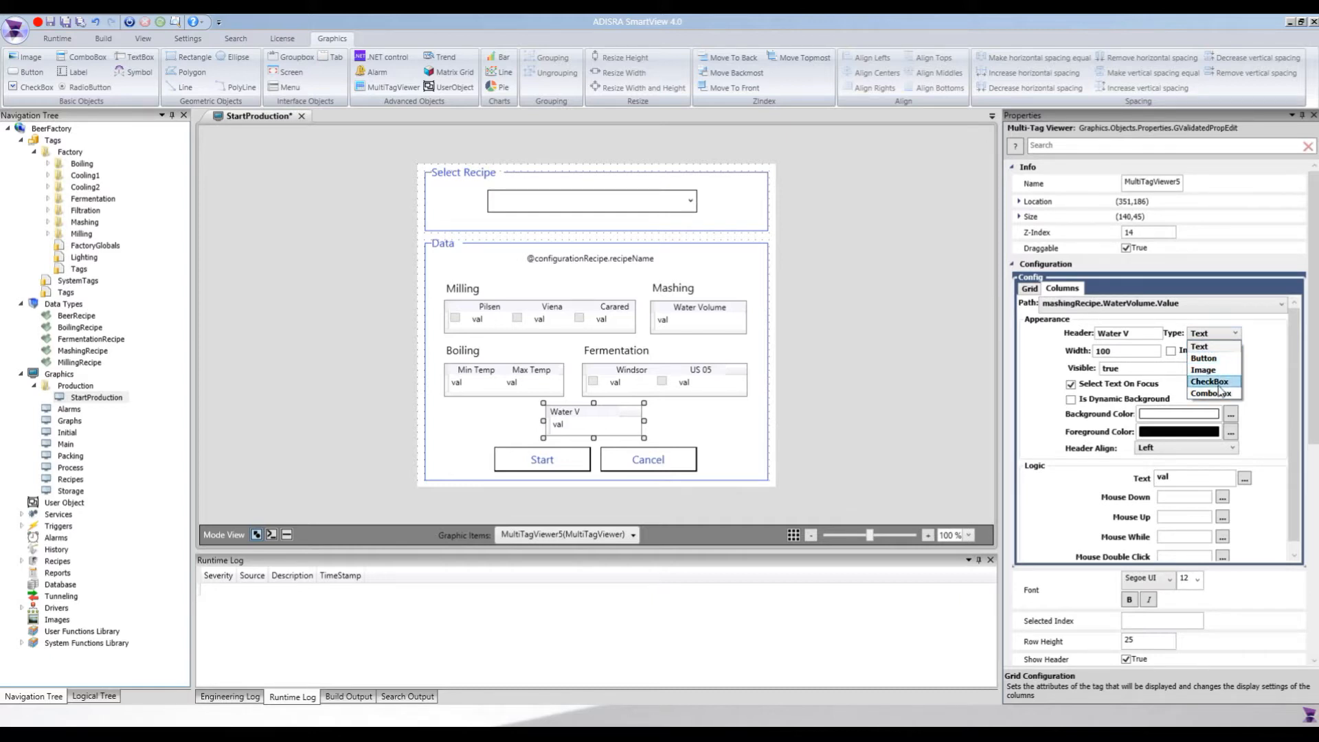
left_click(1201, 347)
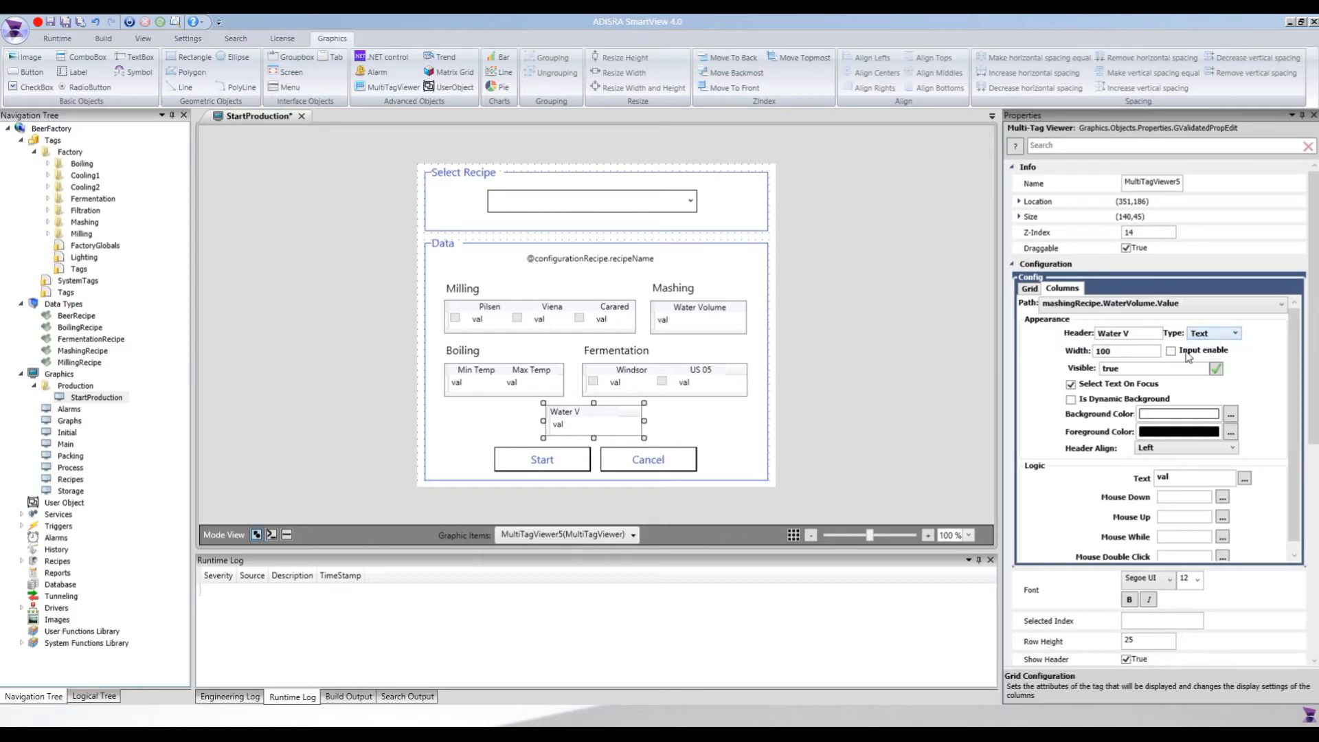
left_click(1071, 386)
left_click(1164, 450)
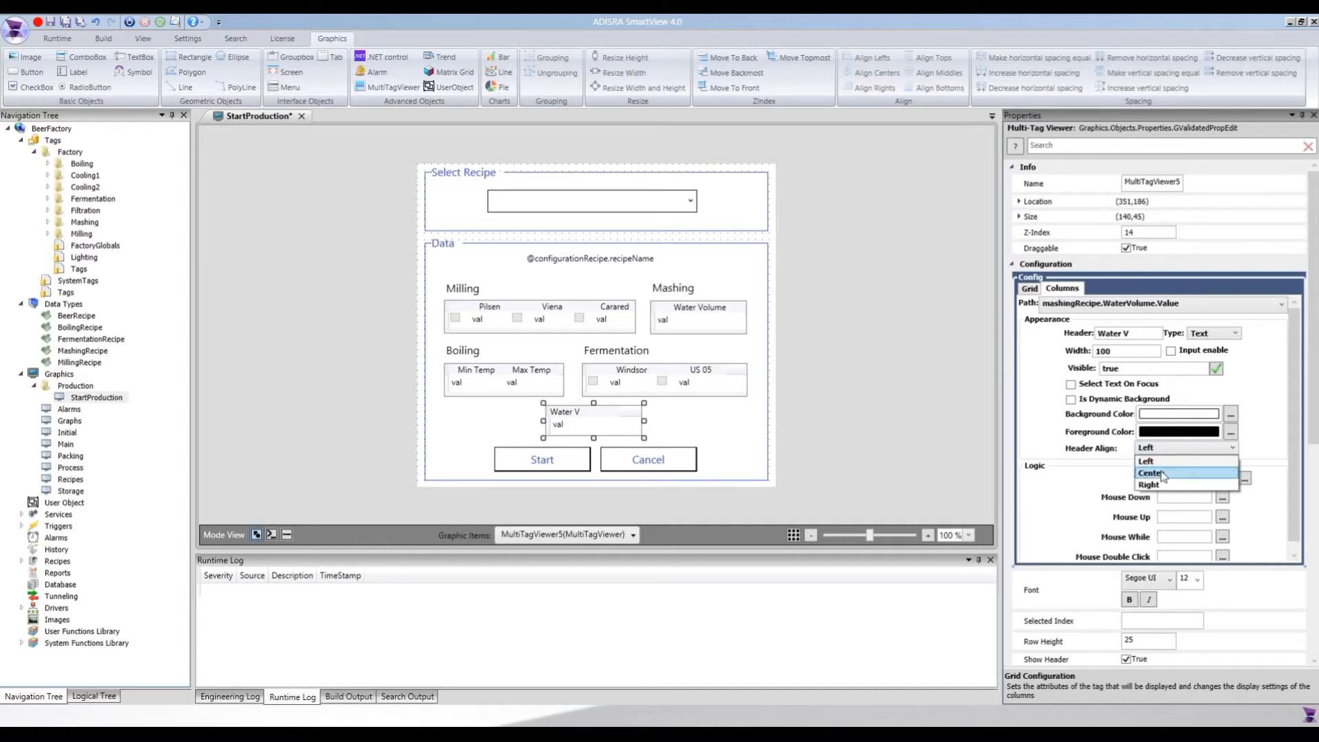
left_click(1163, 474)
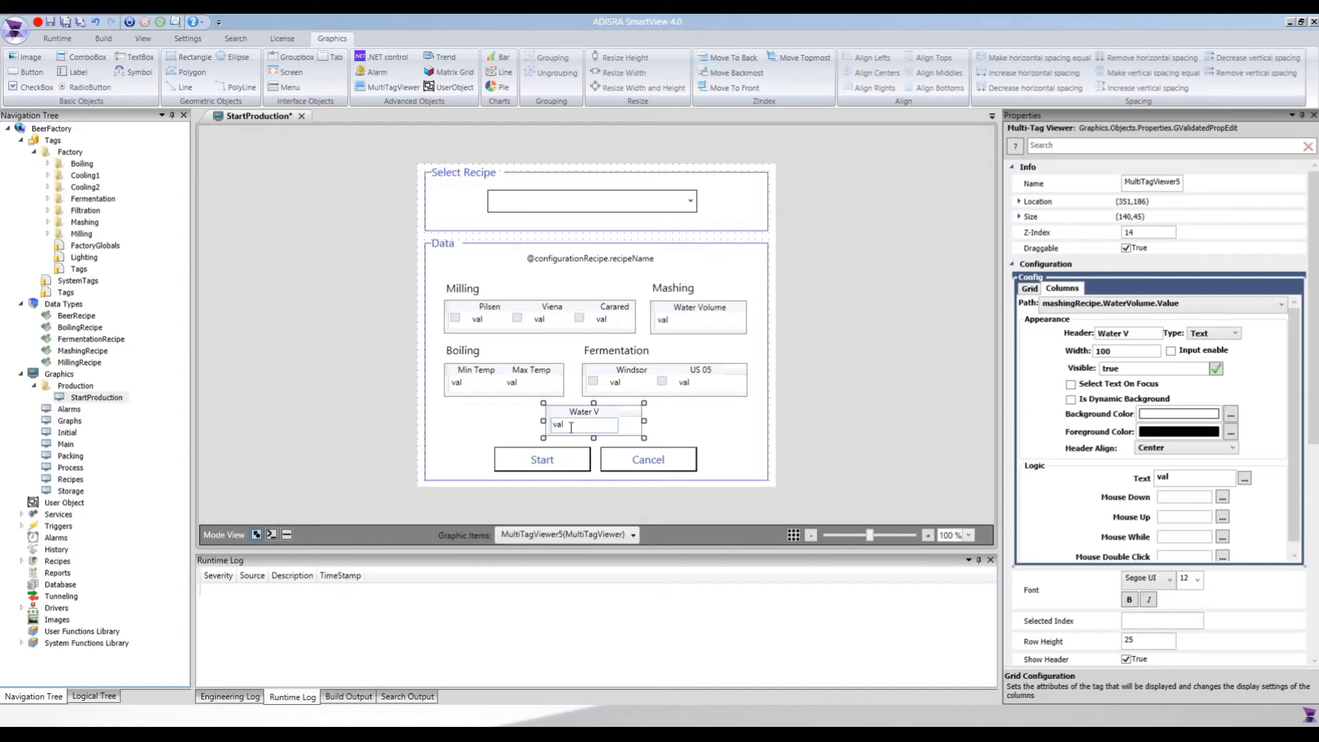
- Examine the script and parameters behind the column's Text logic, and close the script window without changes
left_click(1244, 479)
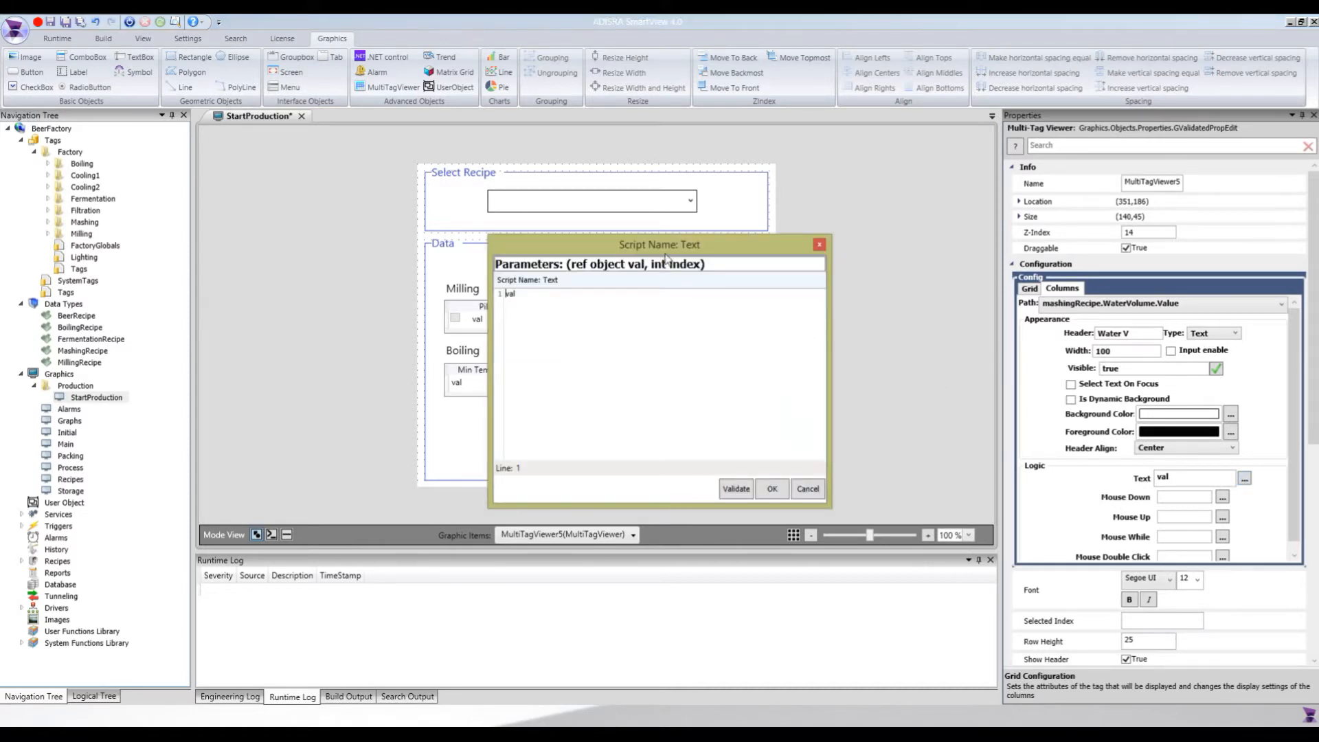
left_click_drag(671, 241, 635, 260)
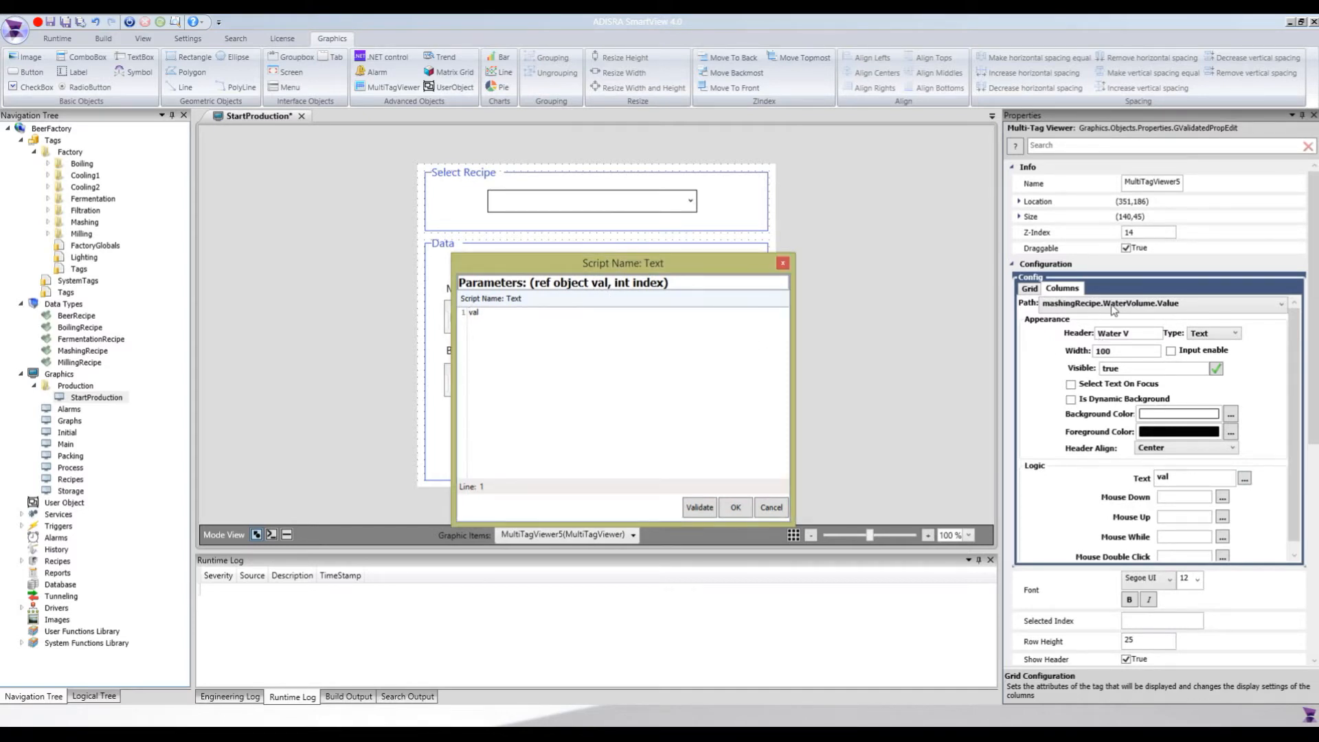
left_click(782, 263)
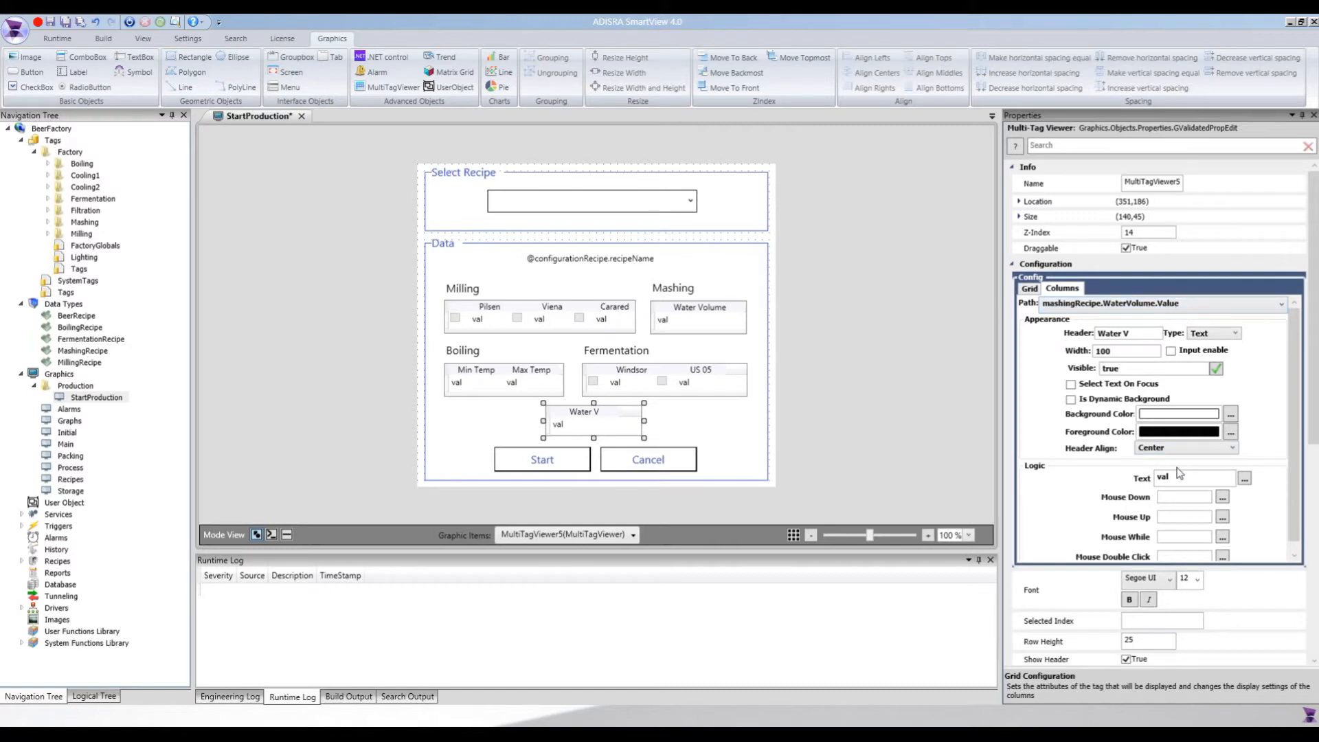
- Review the val expression in the Water V column's Text script once more and accept it as is
left_click(1244, 478)
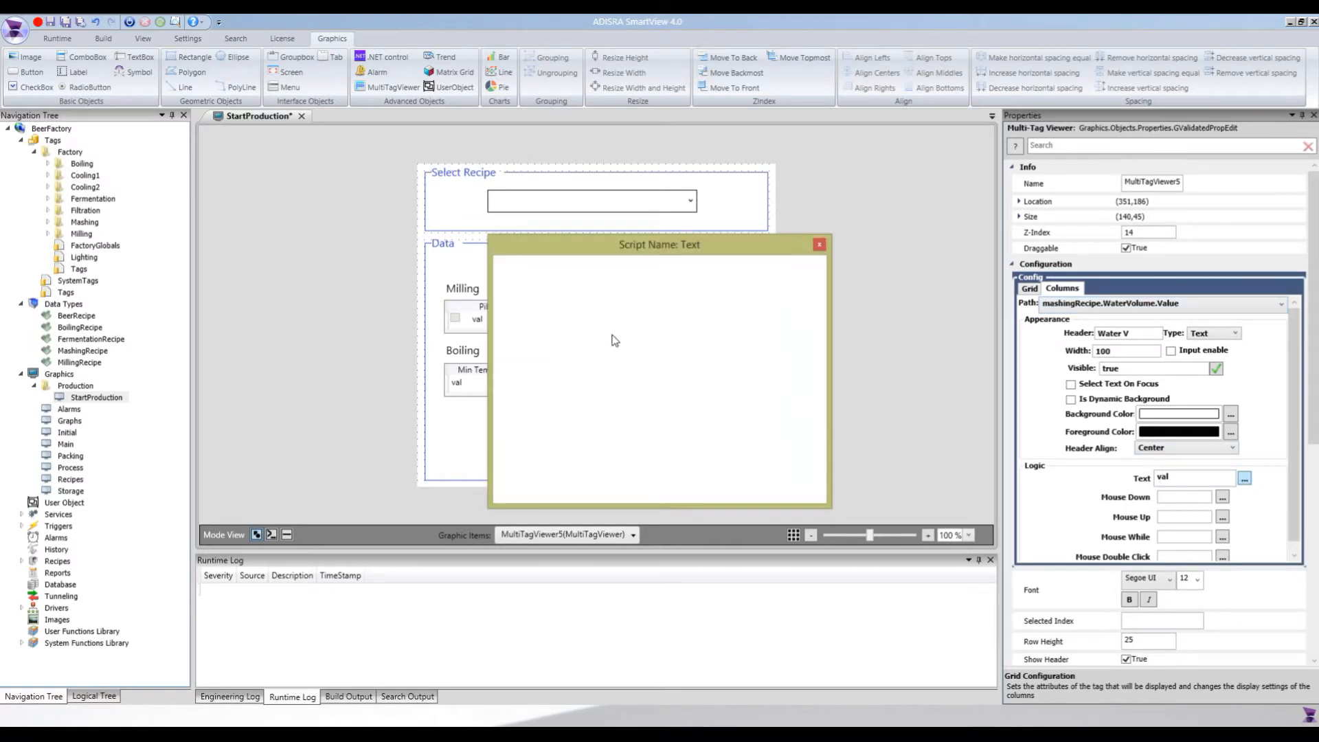
left_click_drag(502, 300, 514, 308)
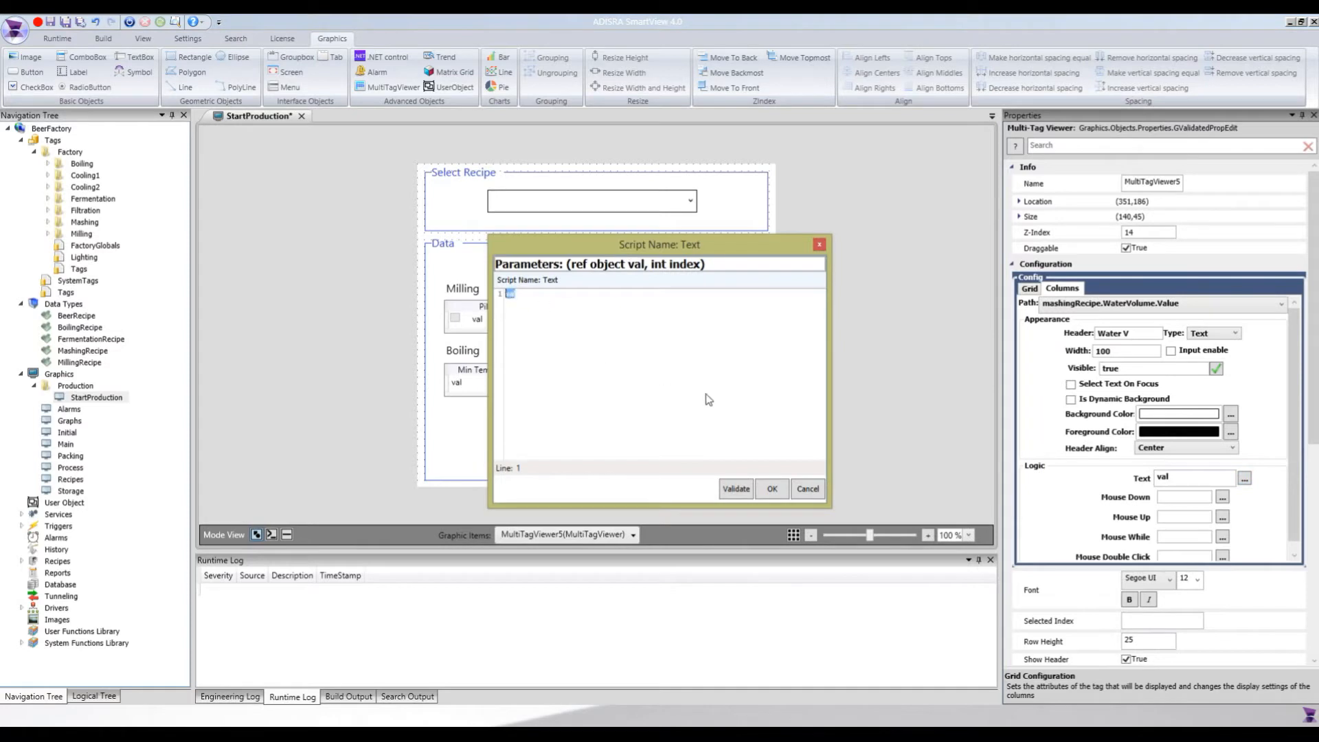
left_click(772, 489)
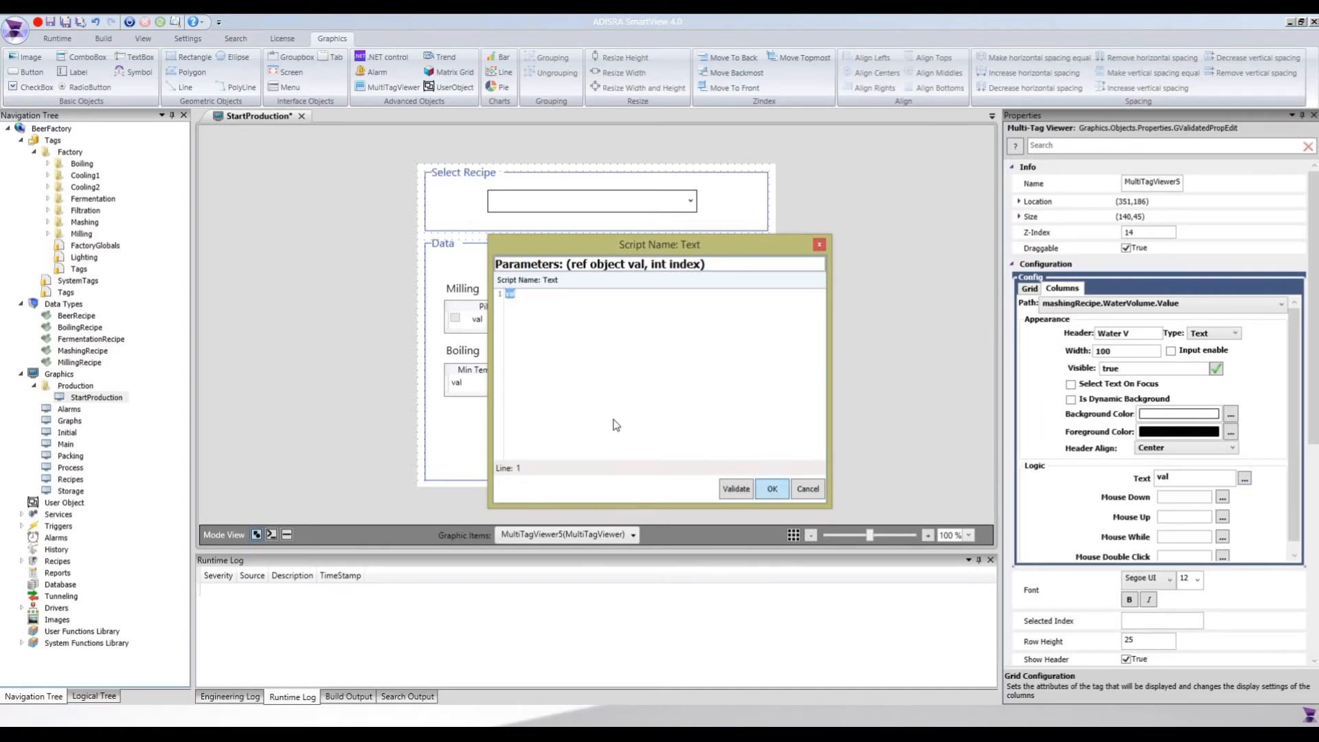
- Save the StartProduction graphic and run the Beer Factory application
left_click(287, 238)
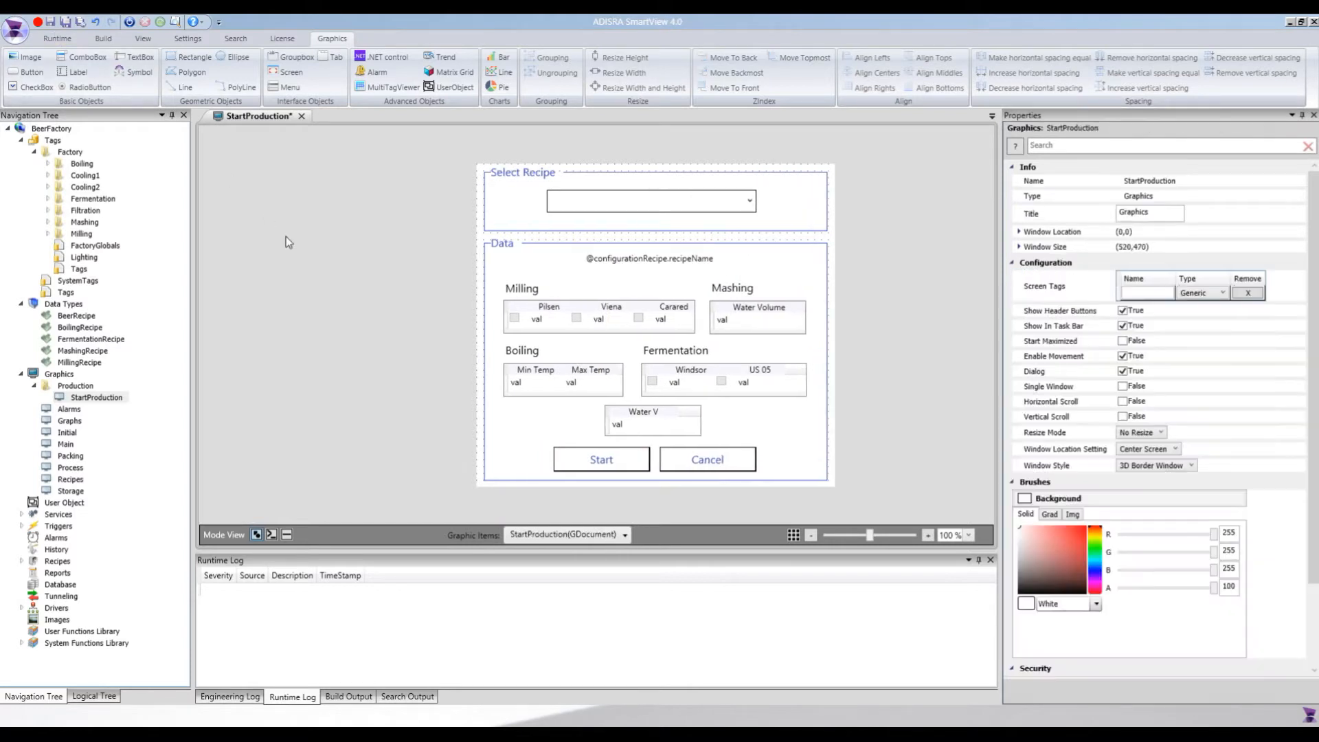
key("ctrl+s")
left_click(57, 38)
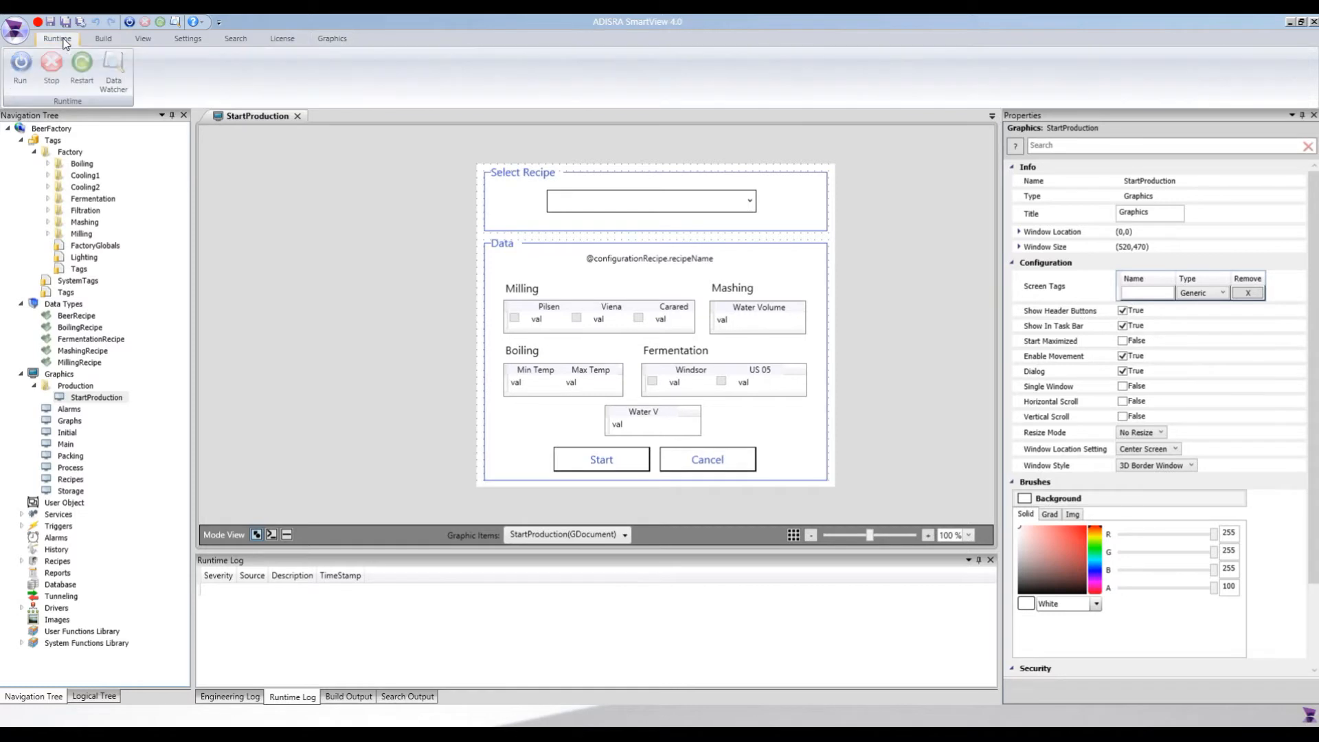
left_click(20, 66)
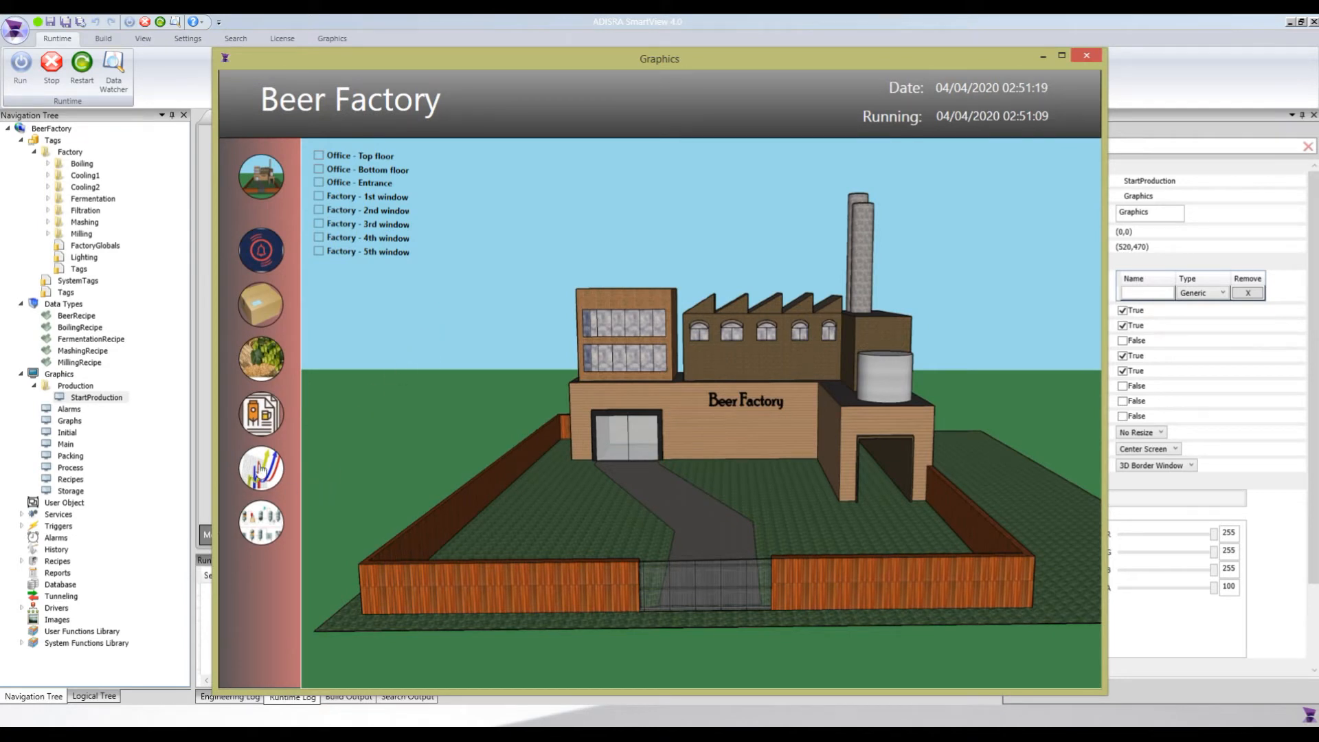
- Open the Brewing Process screen in the running application, start a new production and inspect the Water V field
left_click(272, 522)
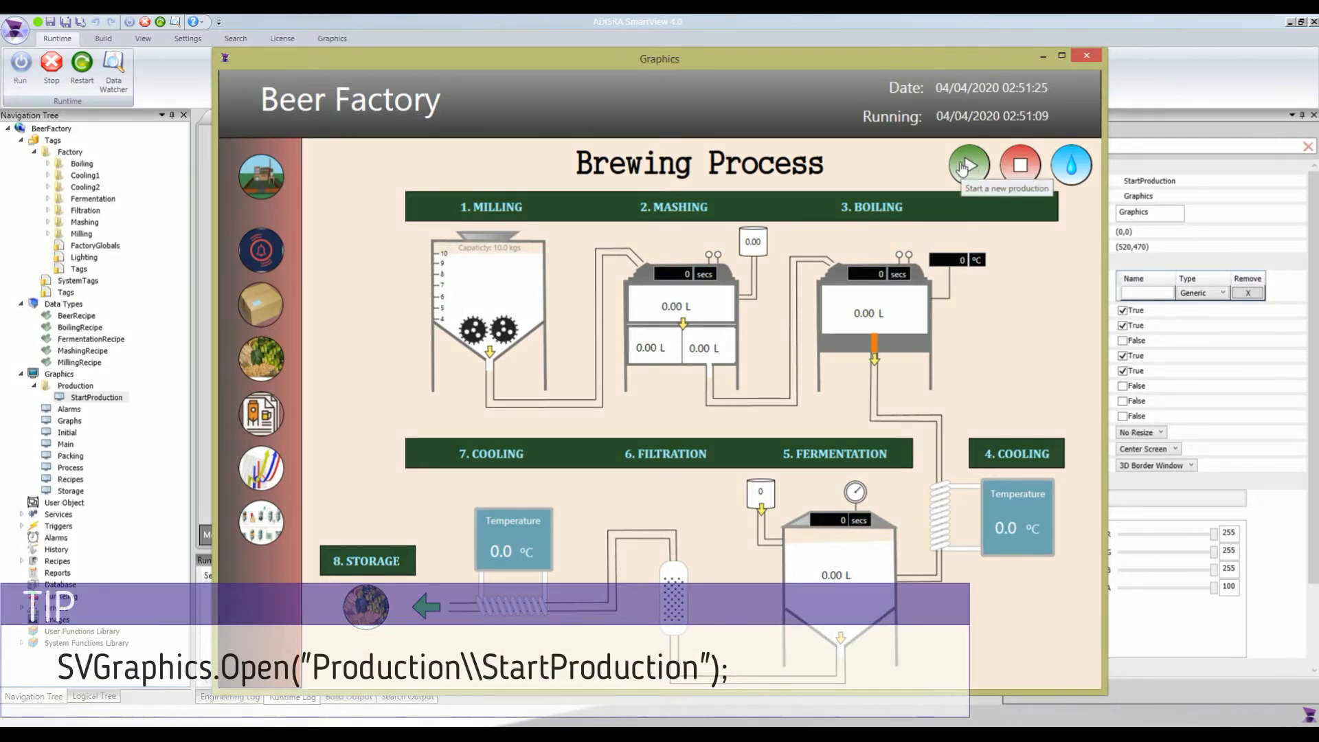
left_click(964, 167)
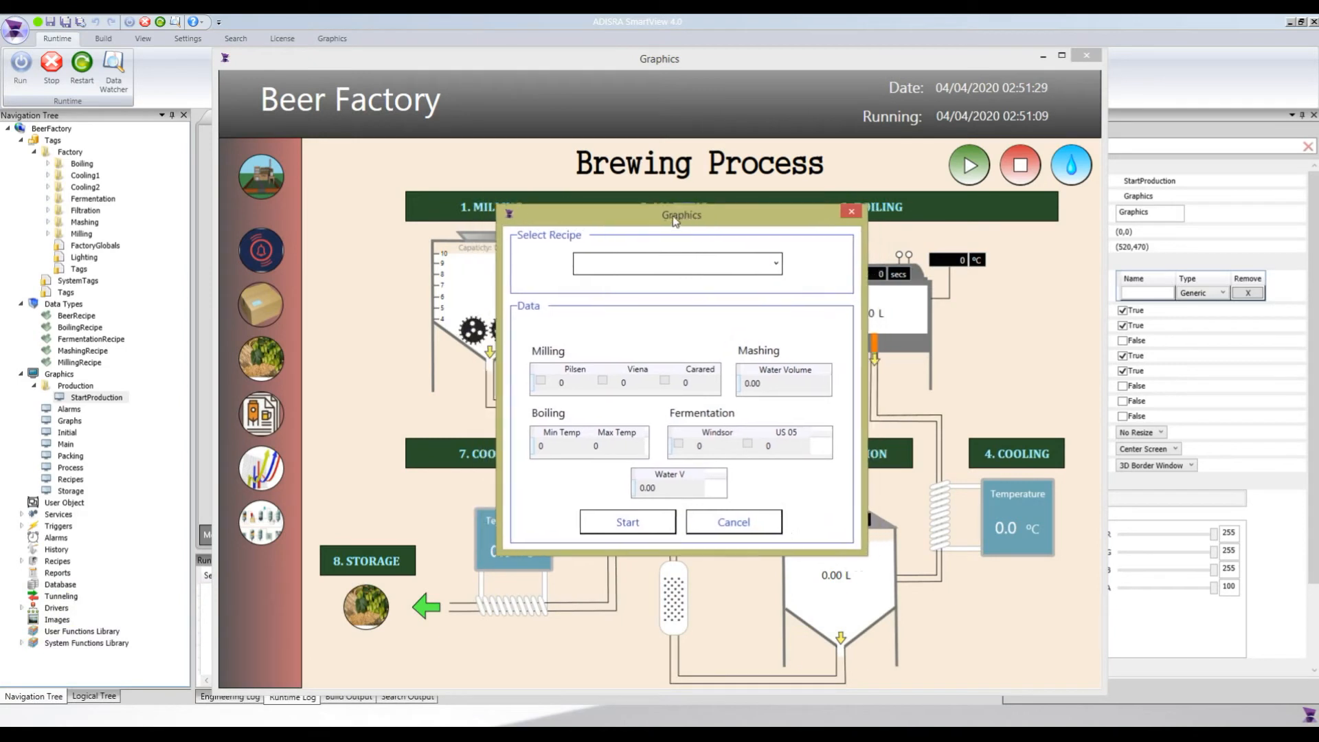
left_click(635, 489)
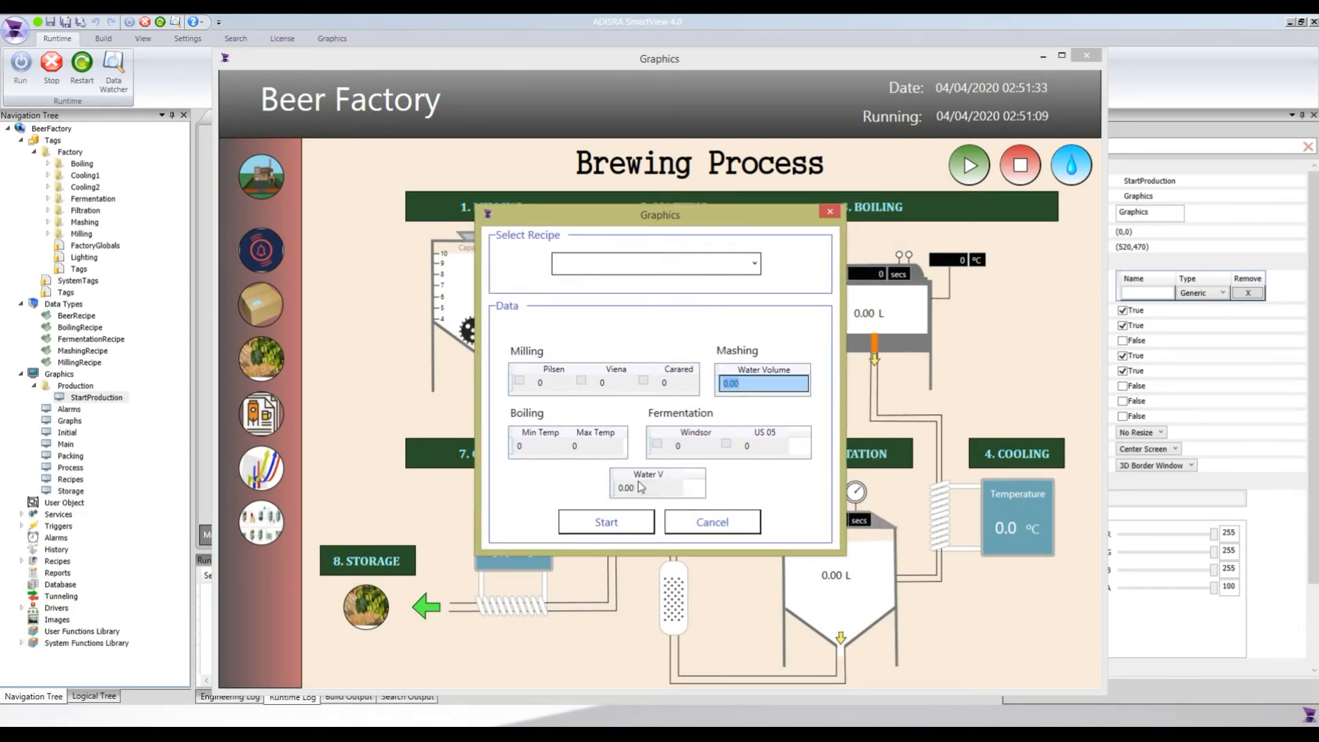
- Select the Pilsen recipe to check the Water V value, and end the test by cancelling the dialog and stopping the runtime
left_click(668, 268)
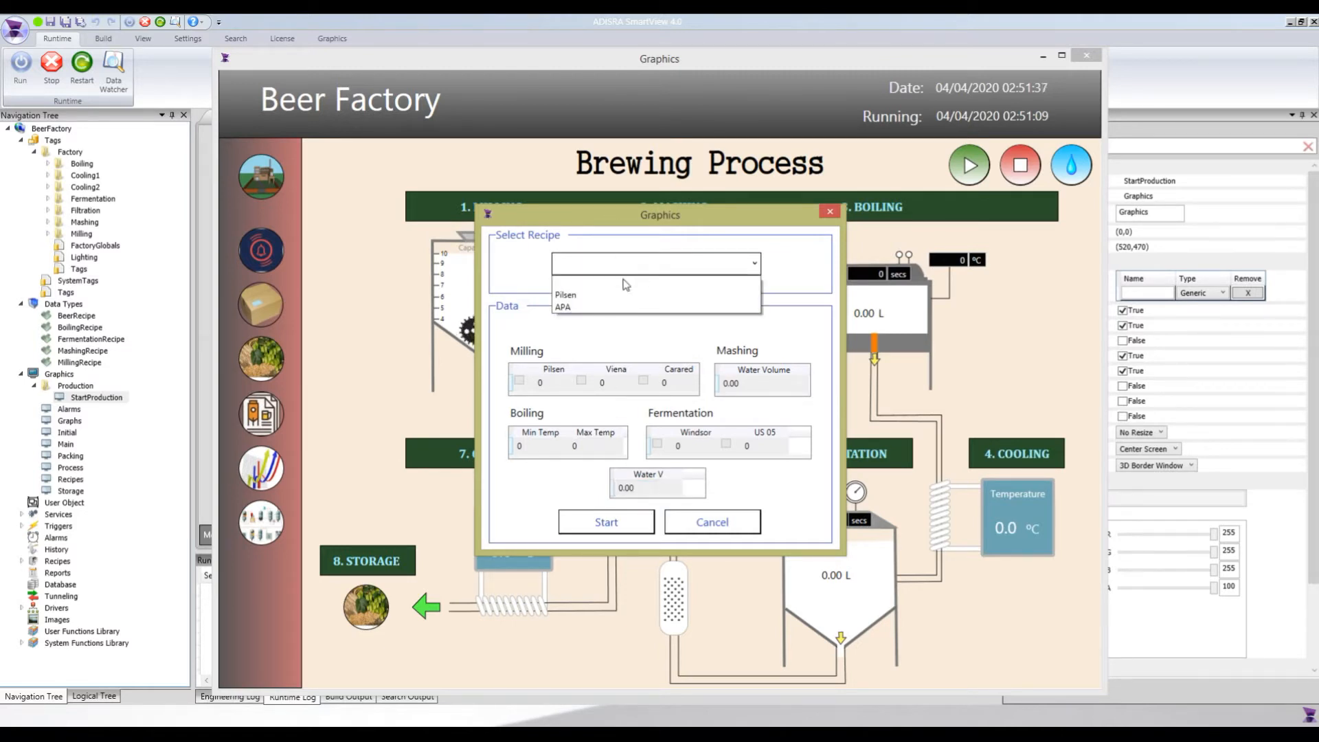
left_click(602, 298)
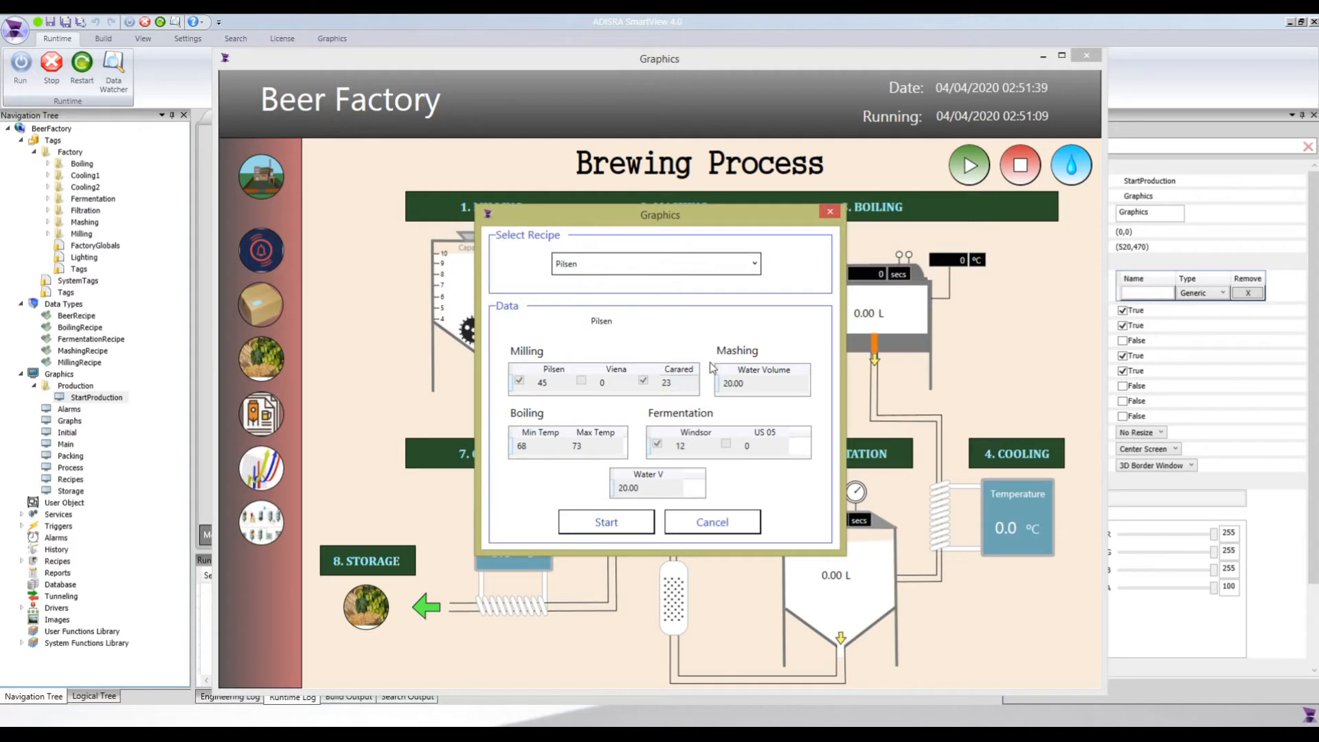
left_click(636, 489)
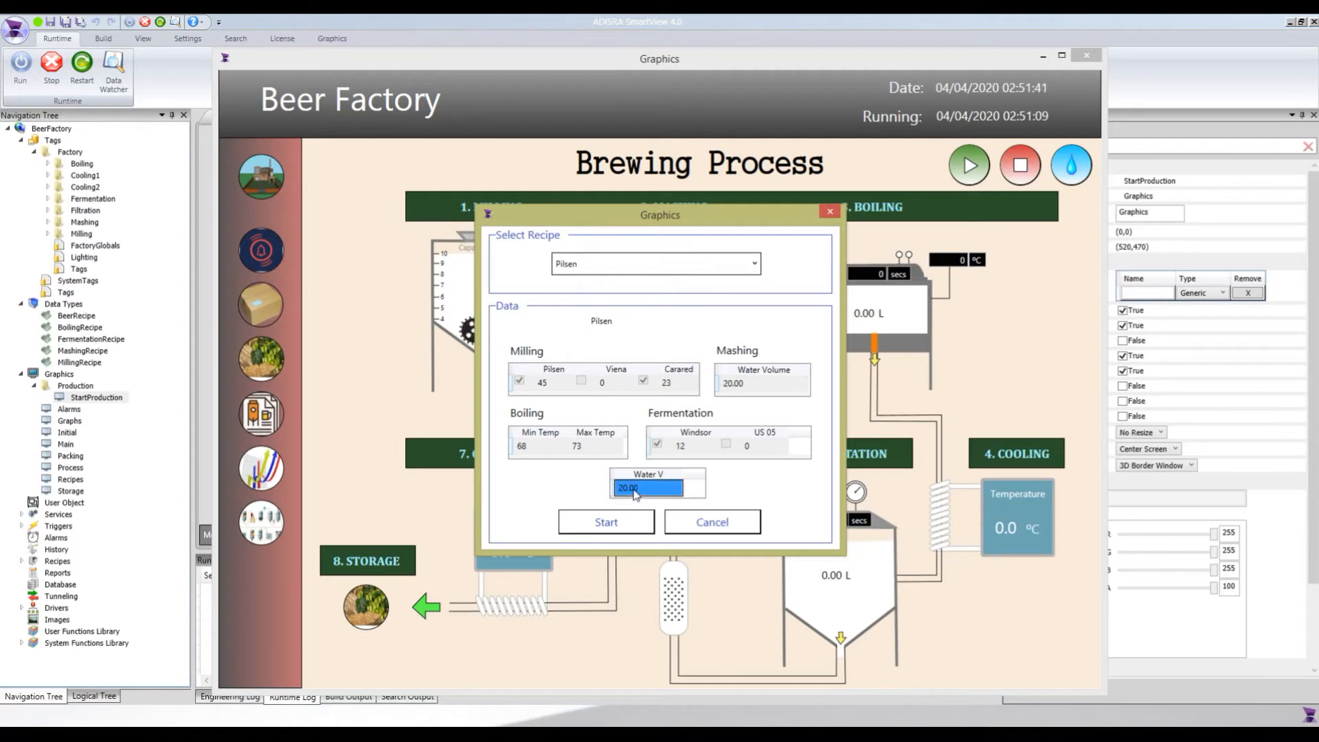
left_click(698, 524)
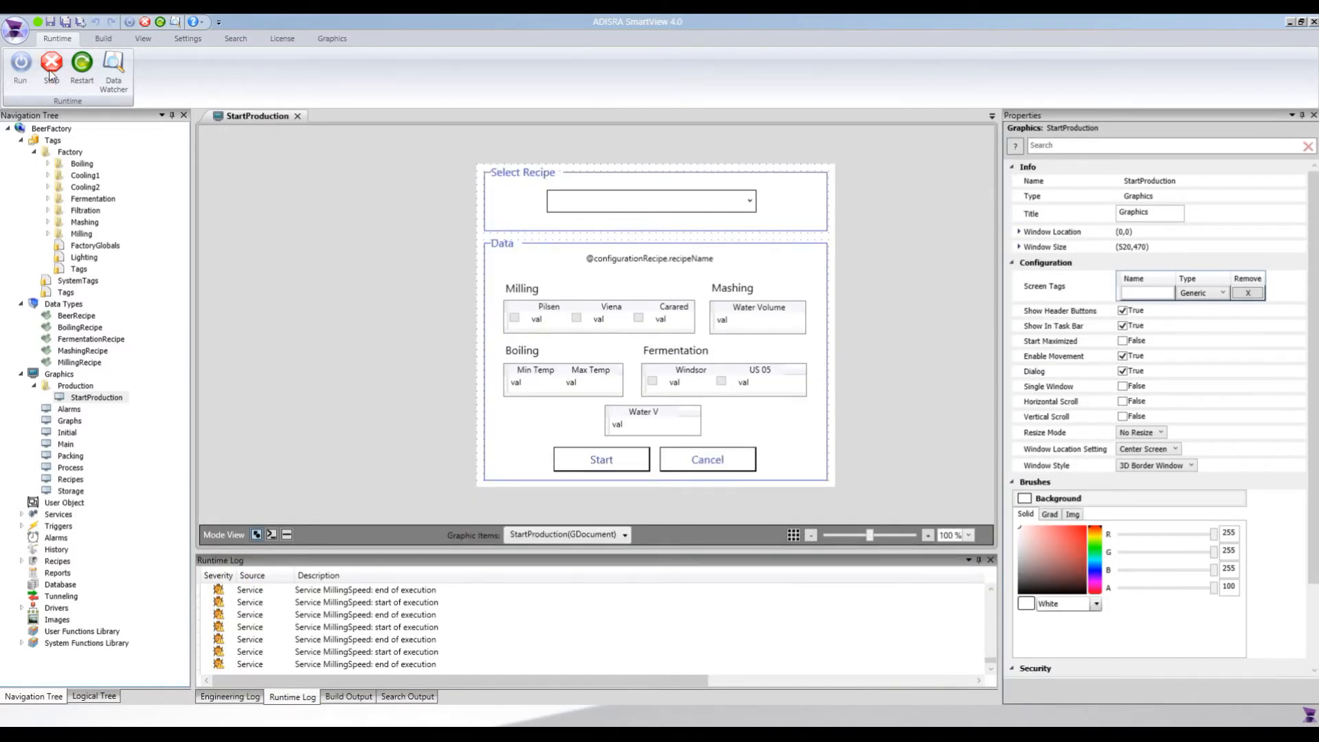
left_click(50, 75)
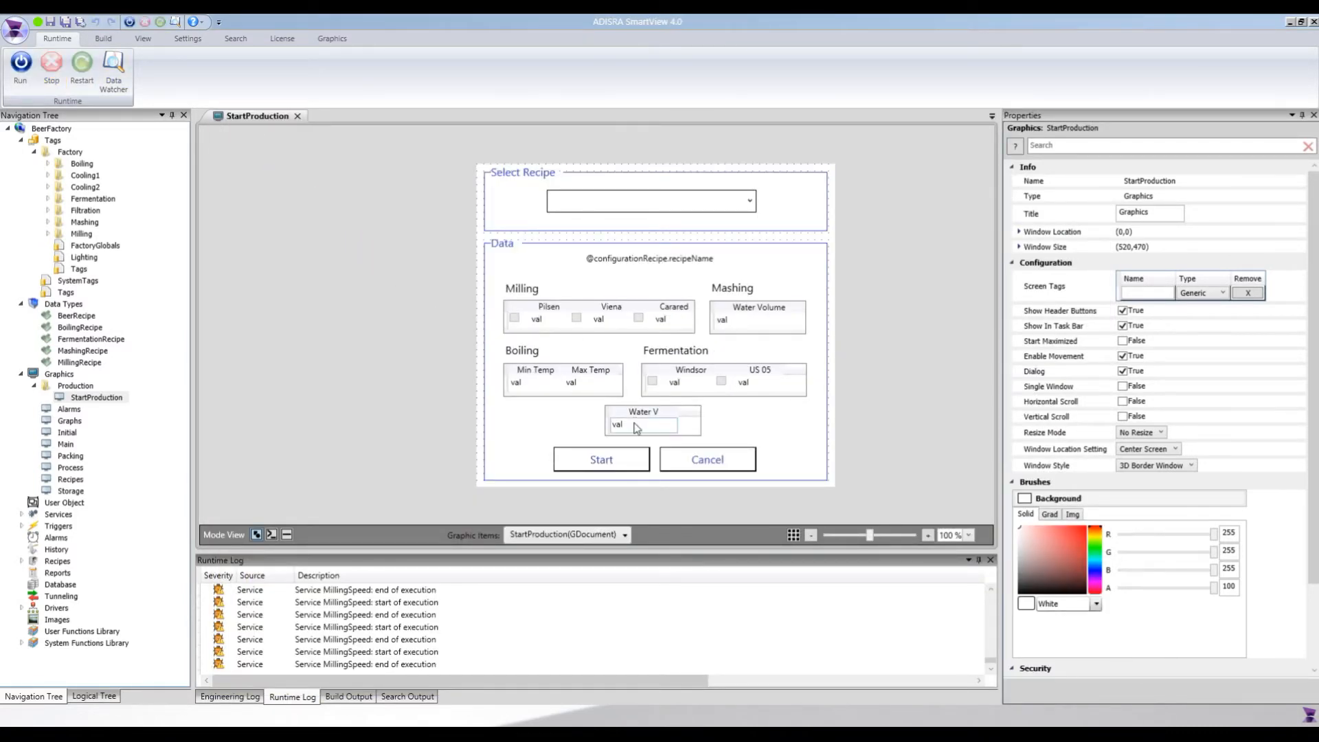
- Move the Water V viewer above the Start button and place a copy of it alongside, above the Cancel button
left_click(674, 416)
left_click_drag(674, 416, 632, 417)
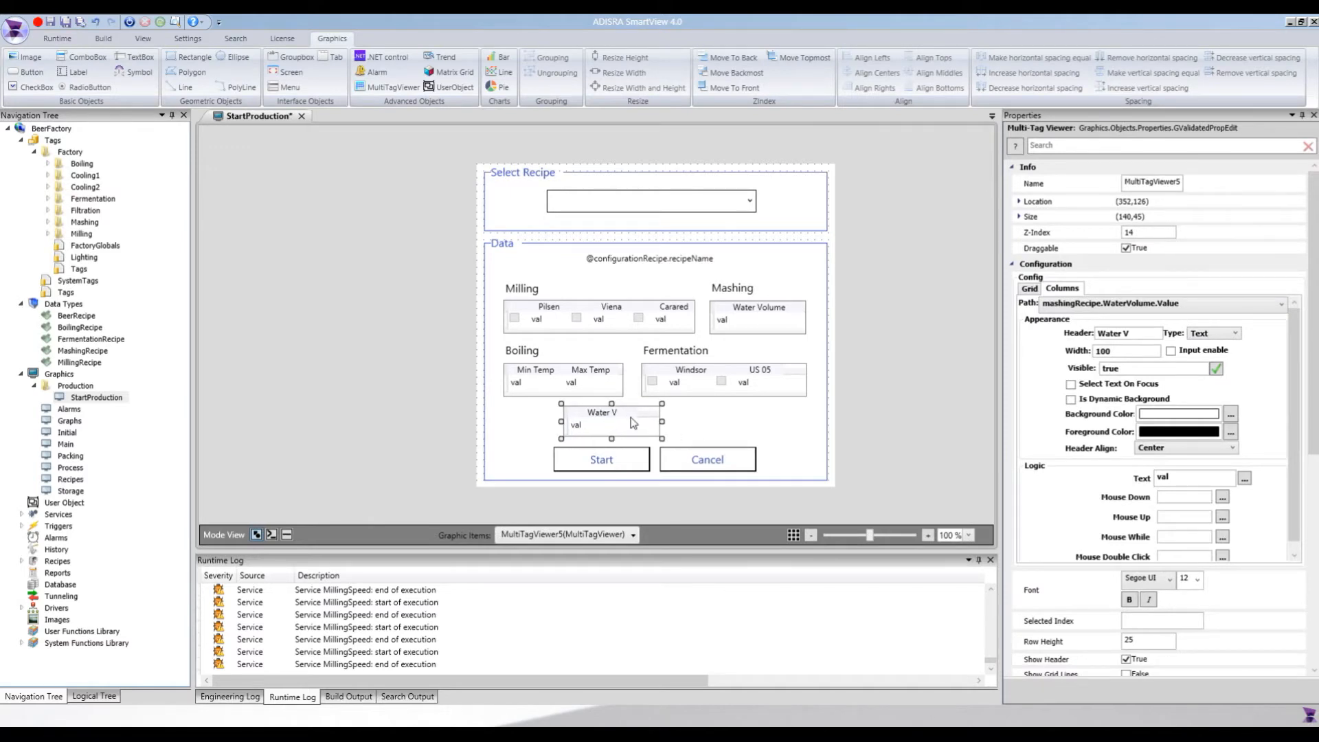
key("ctrl+v")
left_click_drag(627, 434, 728, 422)
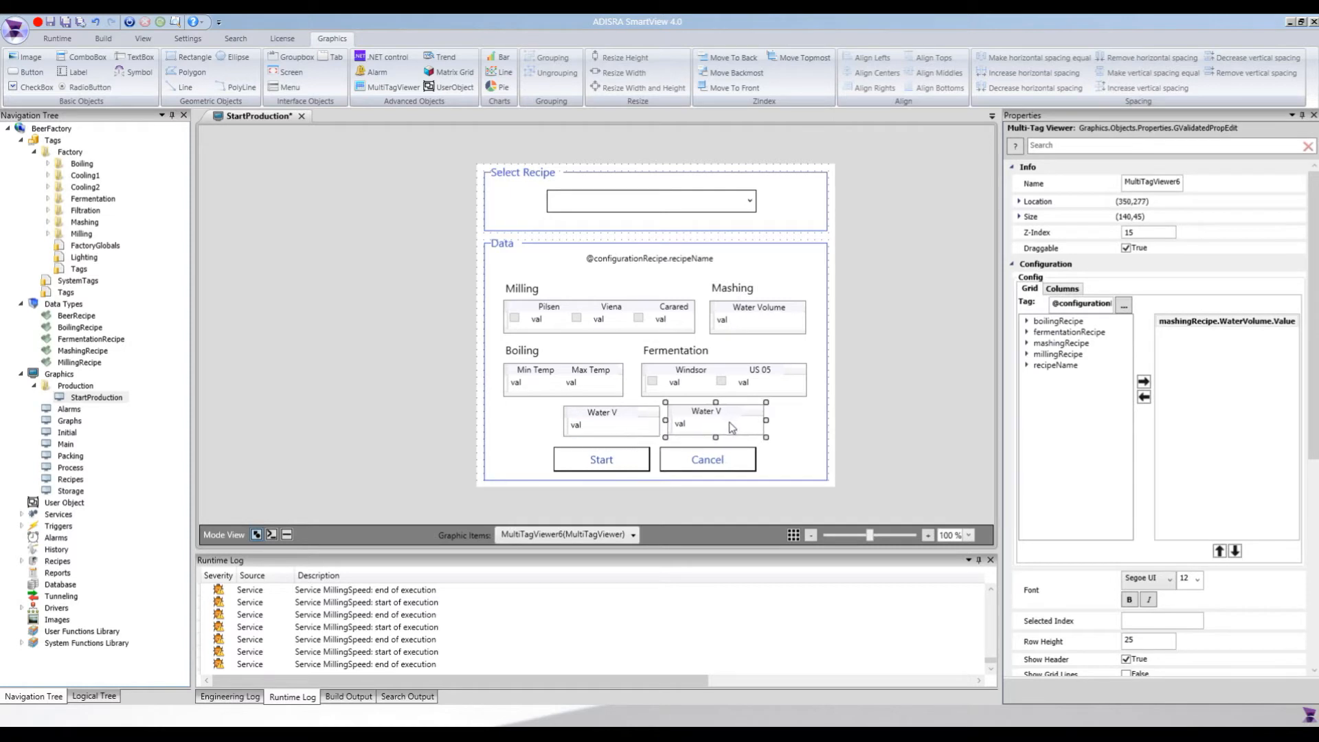
left_click(618, 424)
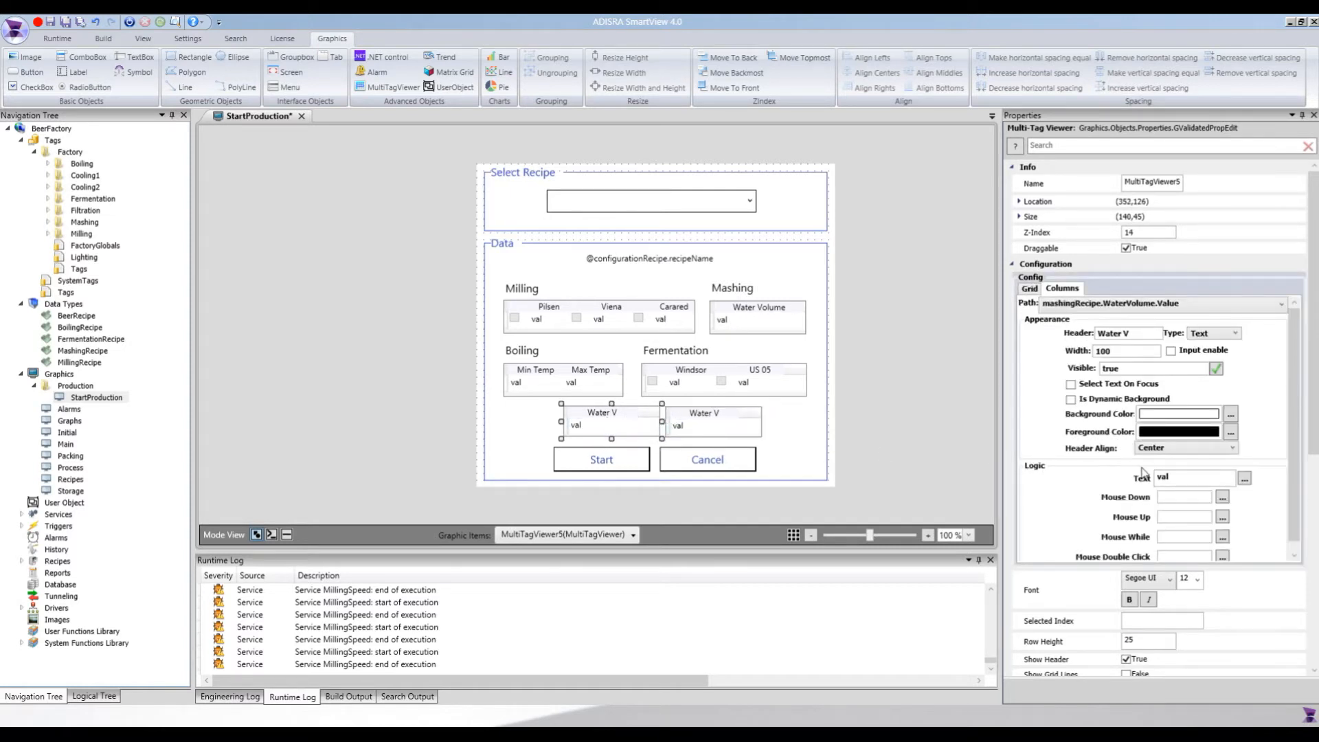
left_click(1244, 478)
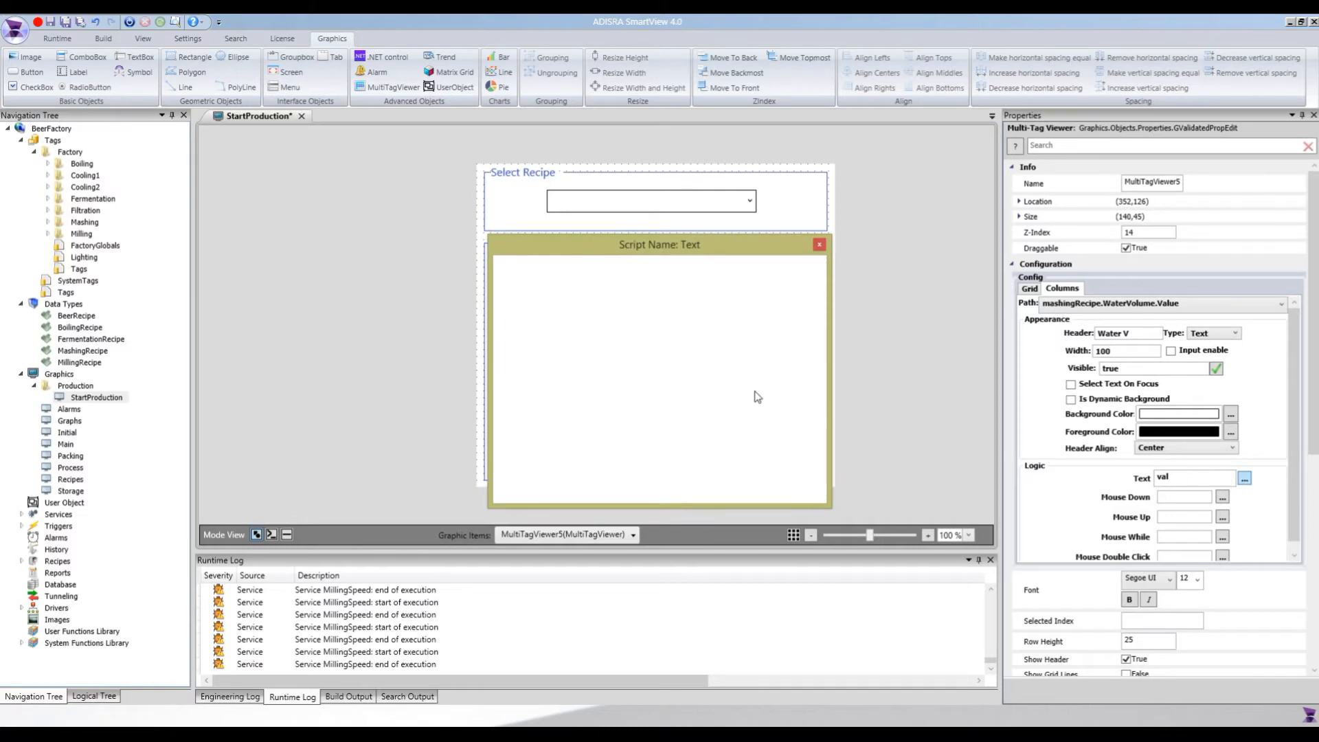
left_click_drag(672, 243, 695, 289)
double_click(537, 340)
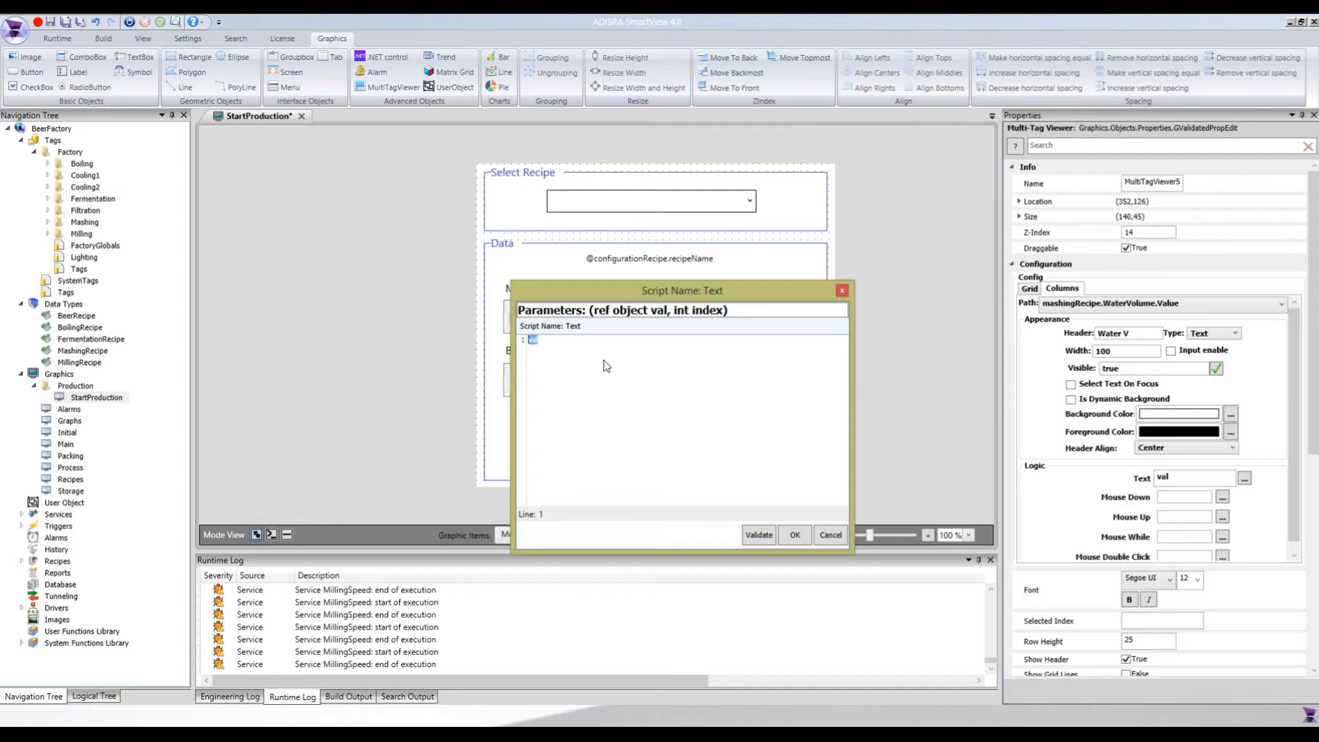
left_click(604, 360)
left_click(591, 348)
key("BackSpace")
key("BackSpace")
type("@configurationRecipe.")
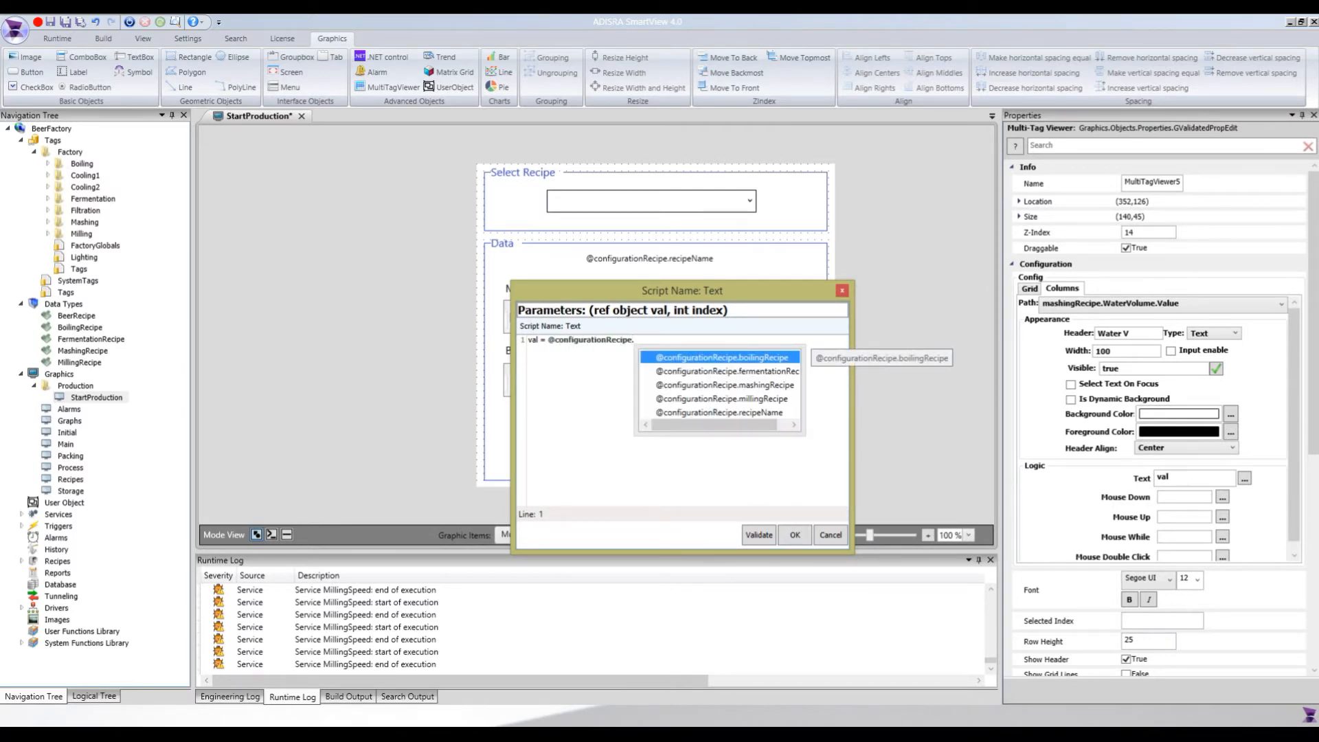
type("a")
key("BackSpace")
key("BackSpace")
type("mashingRecipe")
key("Return")
type(".w")
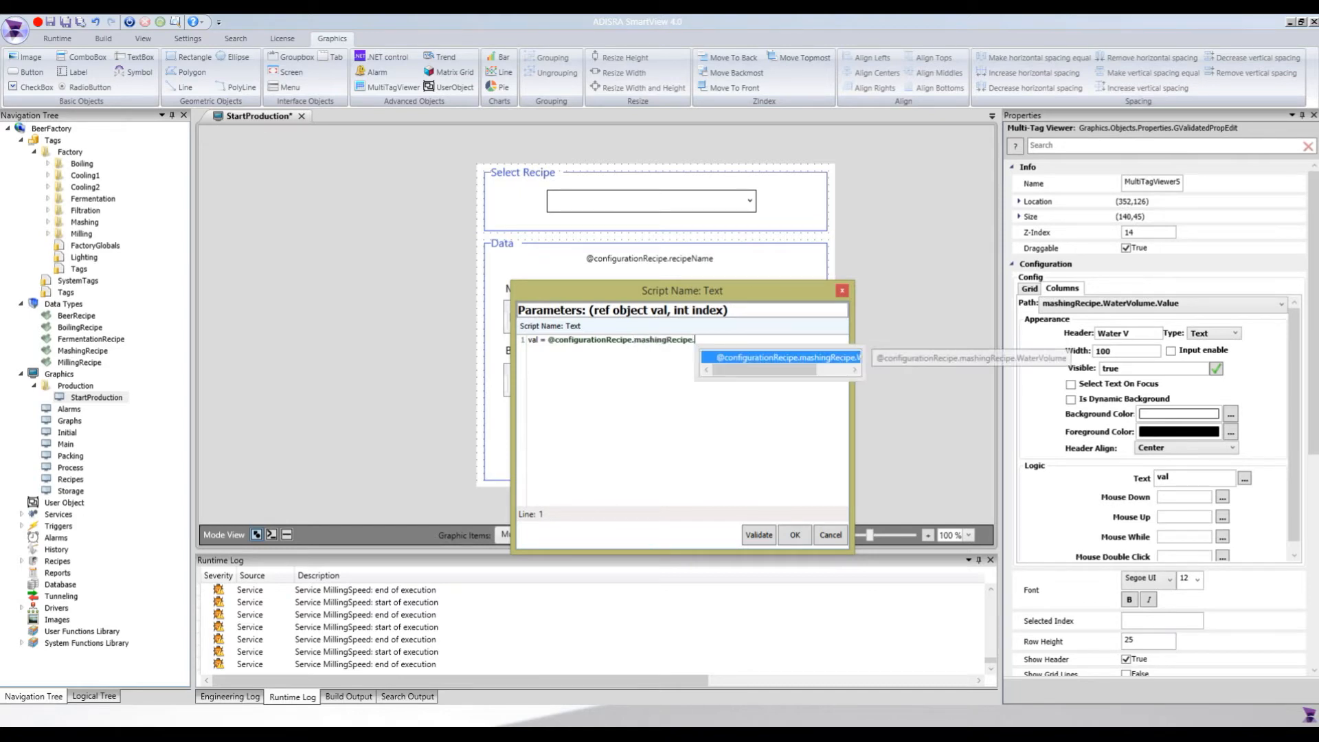
key("Return")
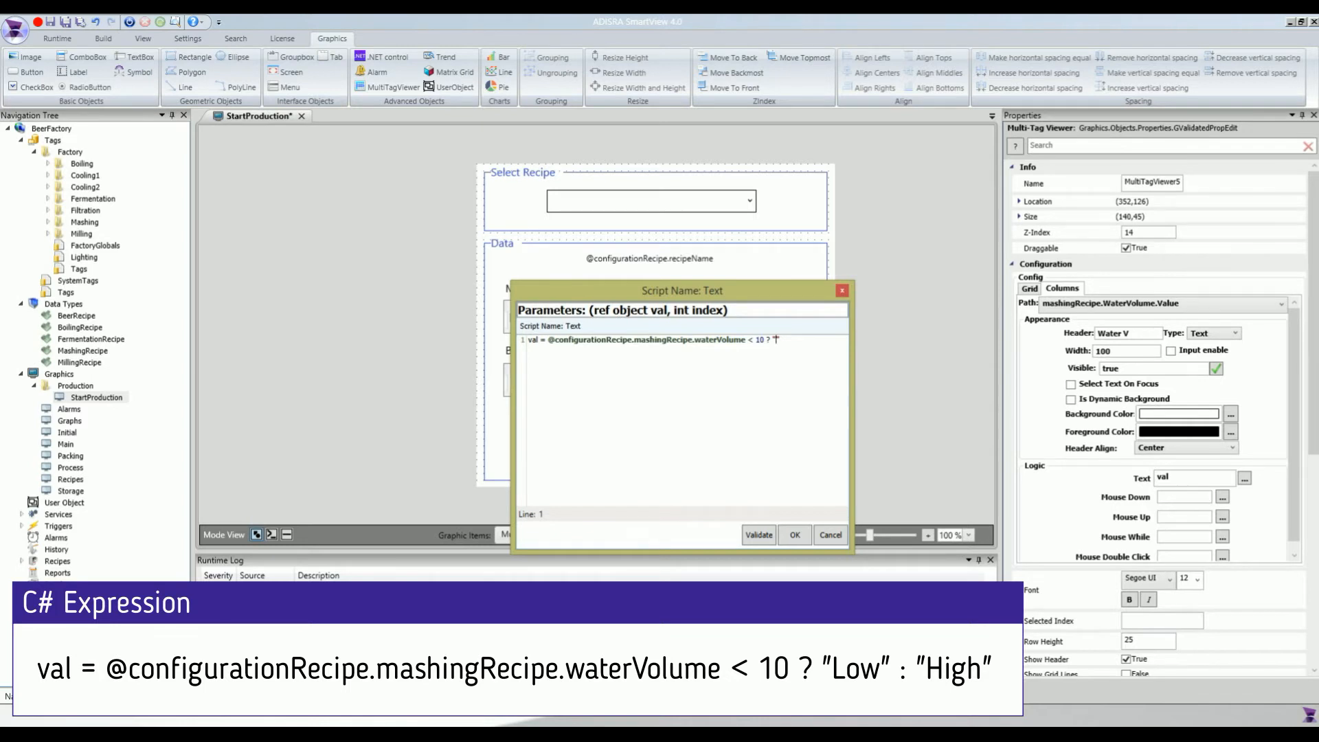
- Complete the script's condition as < 10 ? "Low" : "High", validate it and accept it
type("Low\" :")
type("High")
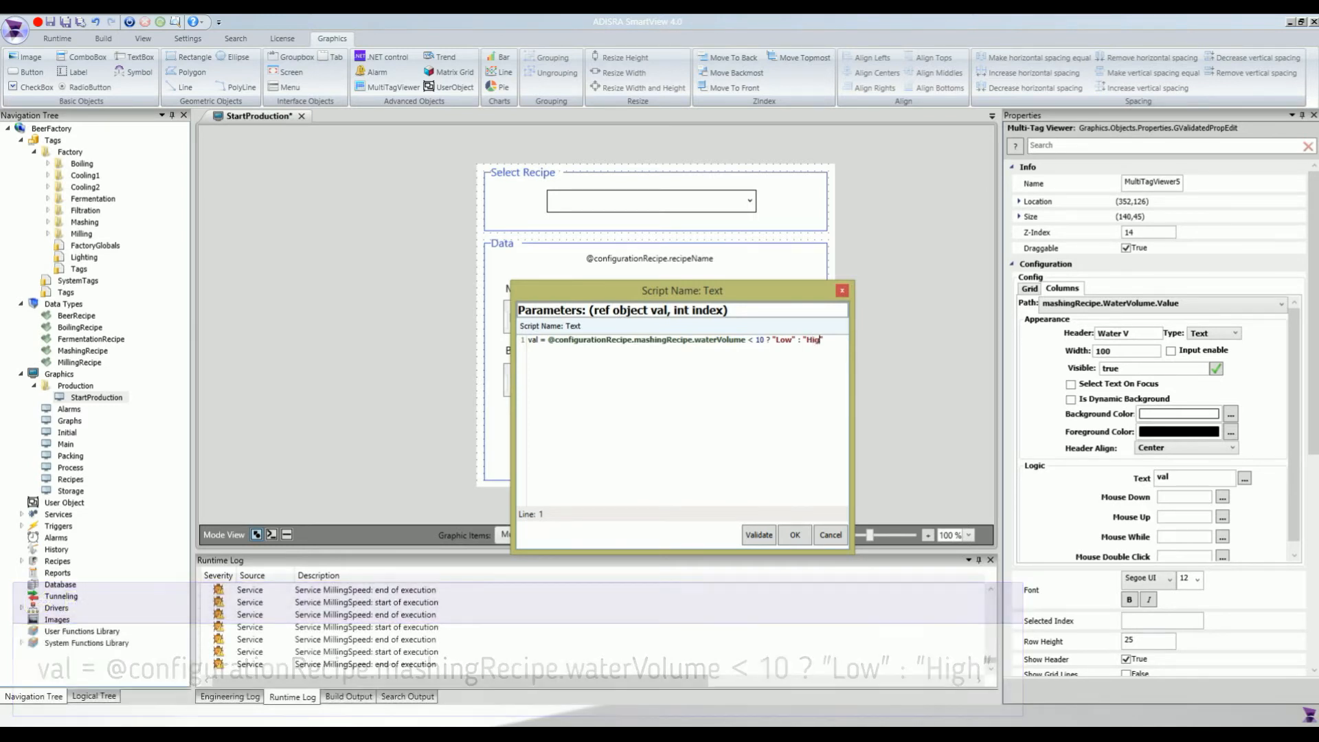
left_click(768, 534)
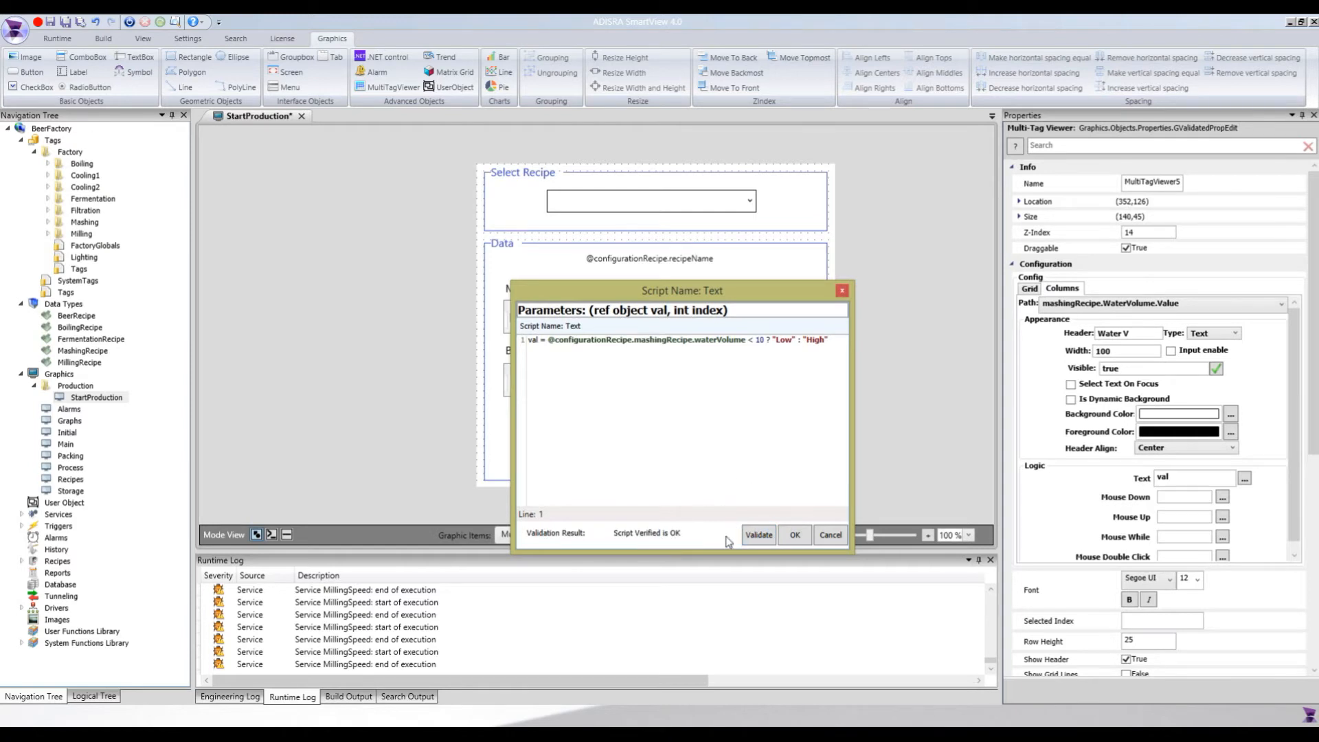
left_click(795, 537)
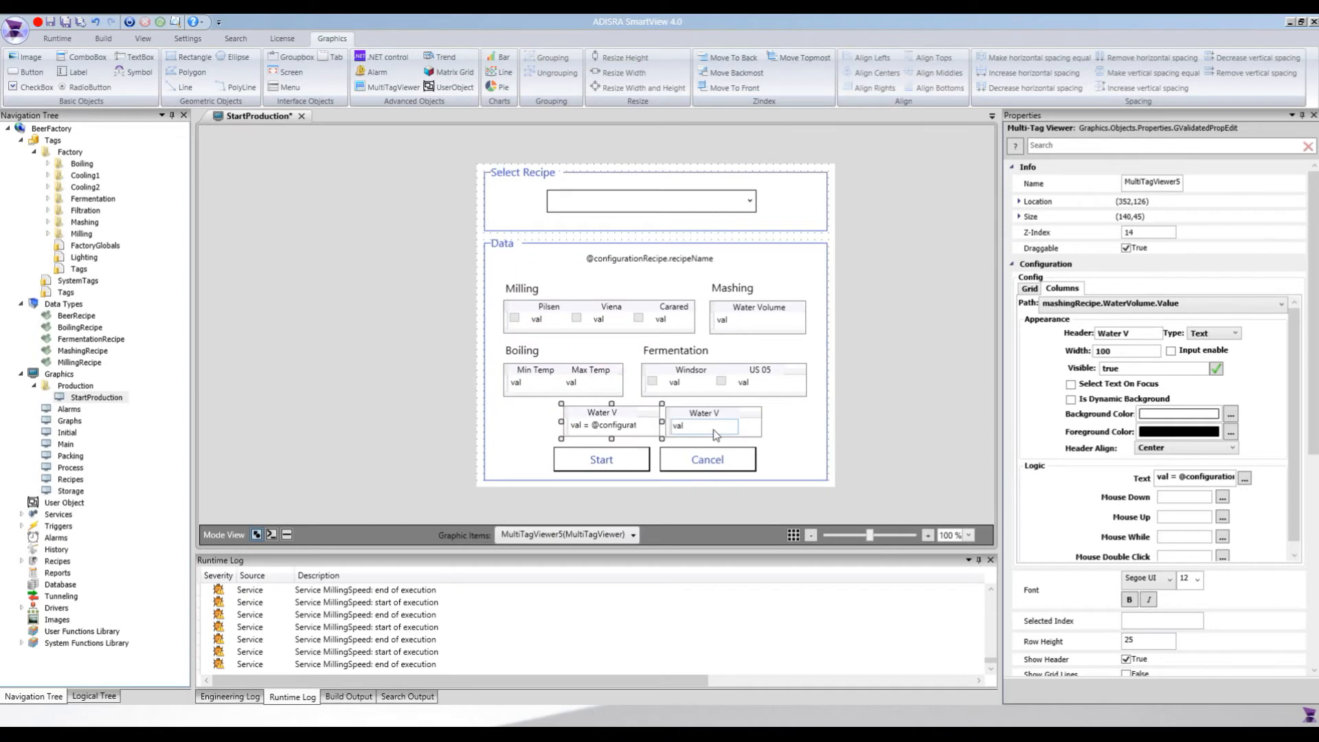
left_click(714, 429)
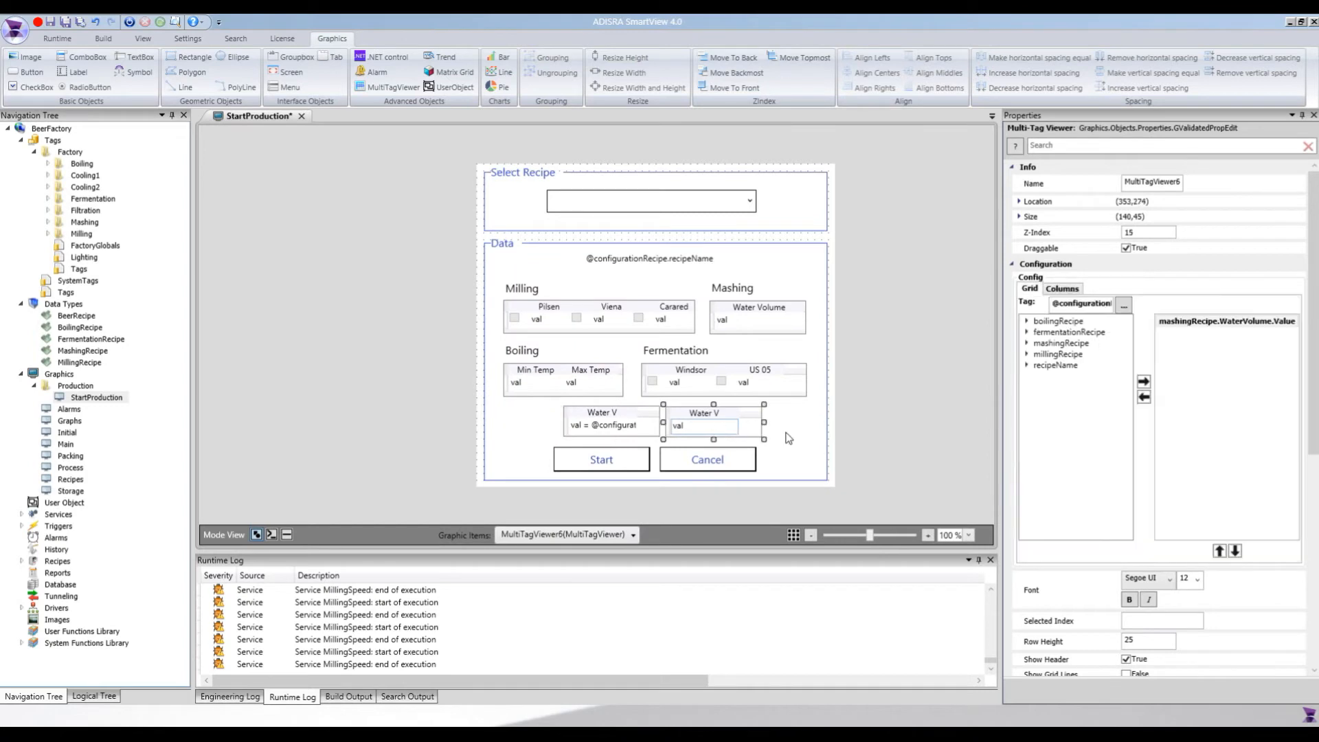
left_click(1062, 288)
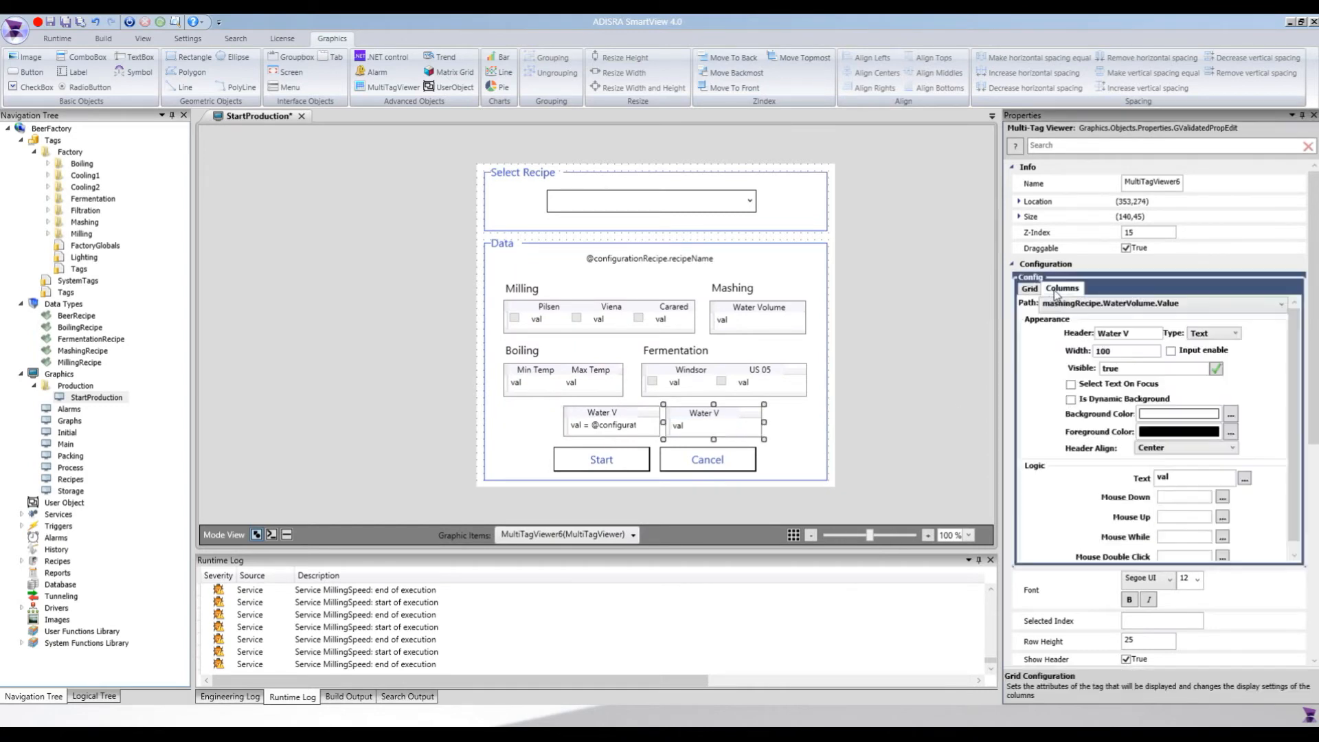
left_click(1244, 477)
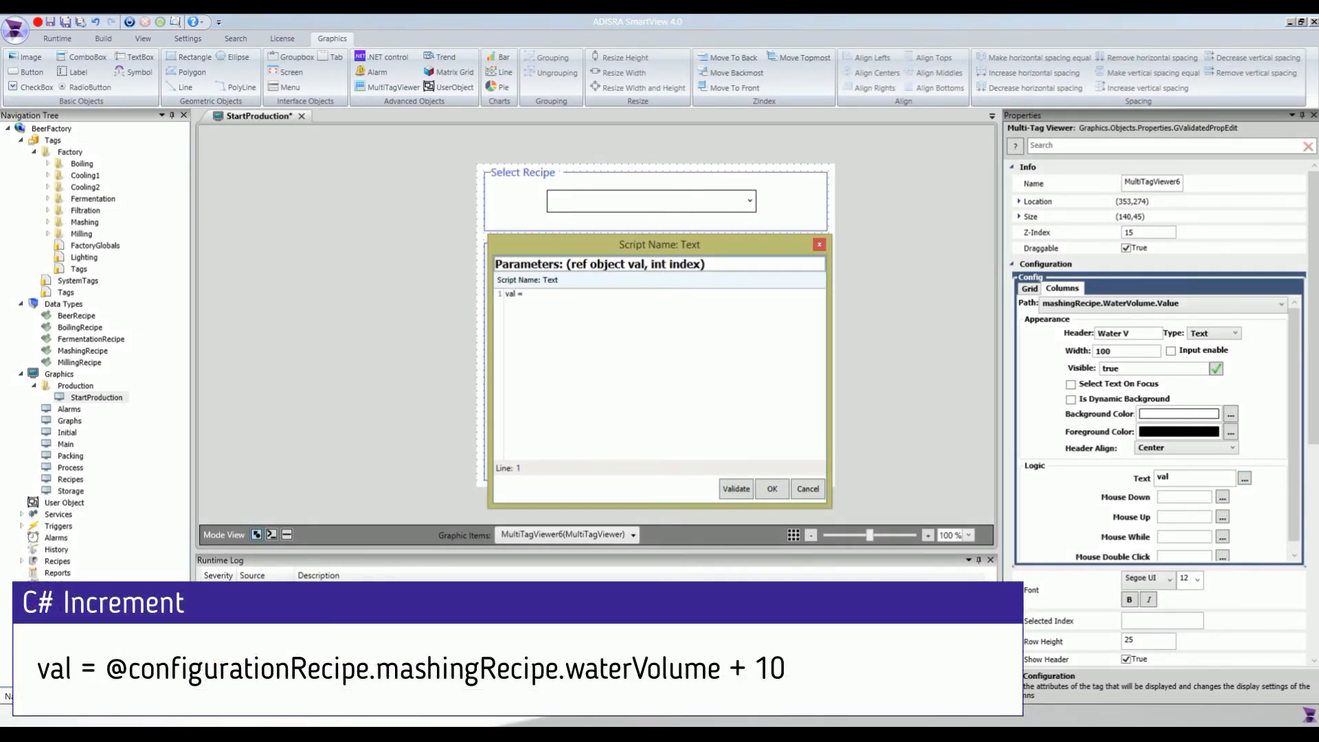
type("@con")
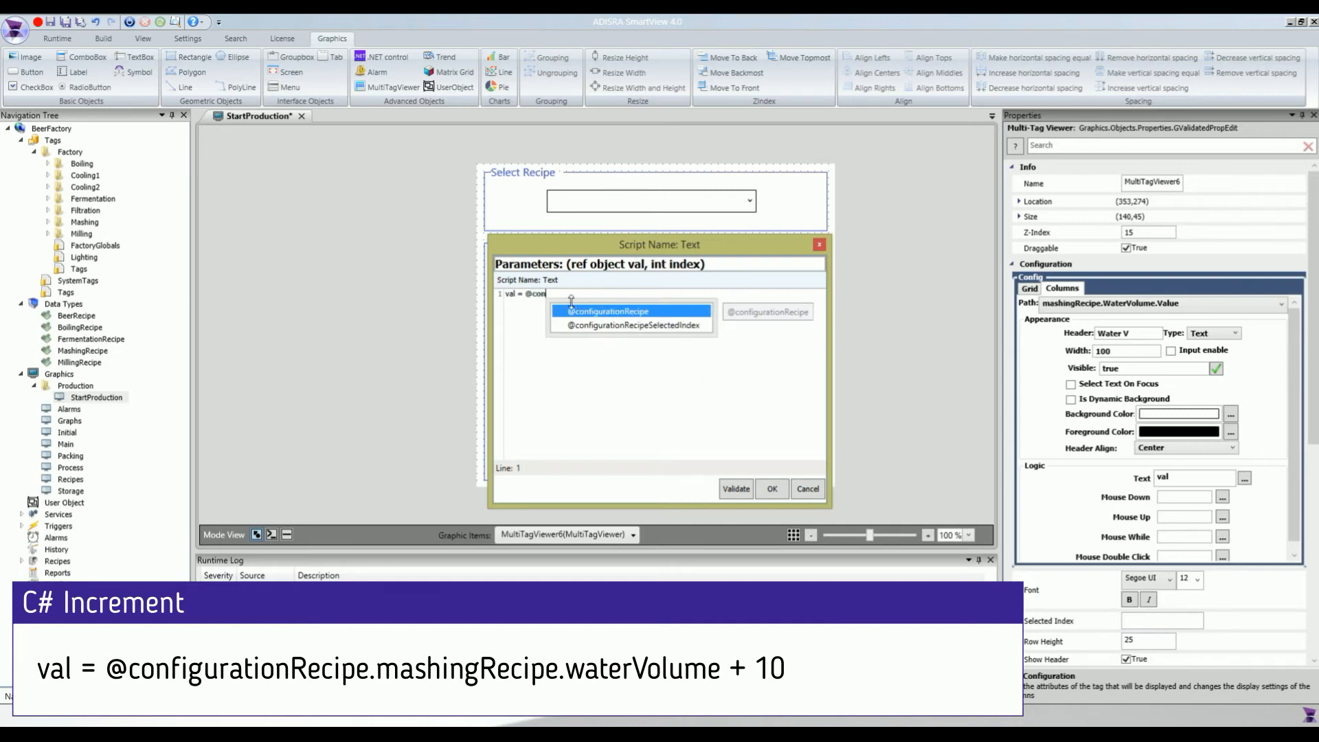
type("figurationRecipe.mashingRecipe.wa")
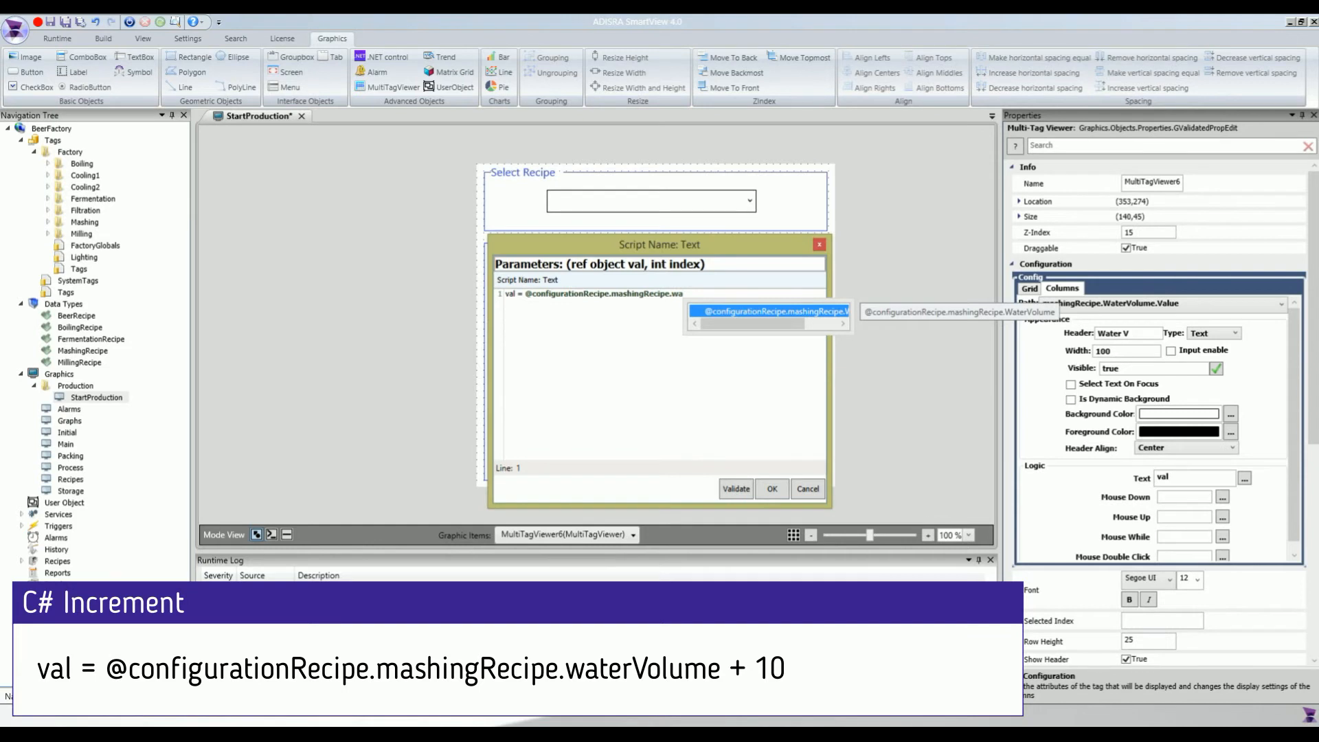
key("Return")
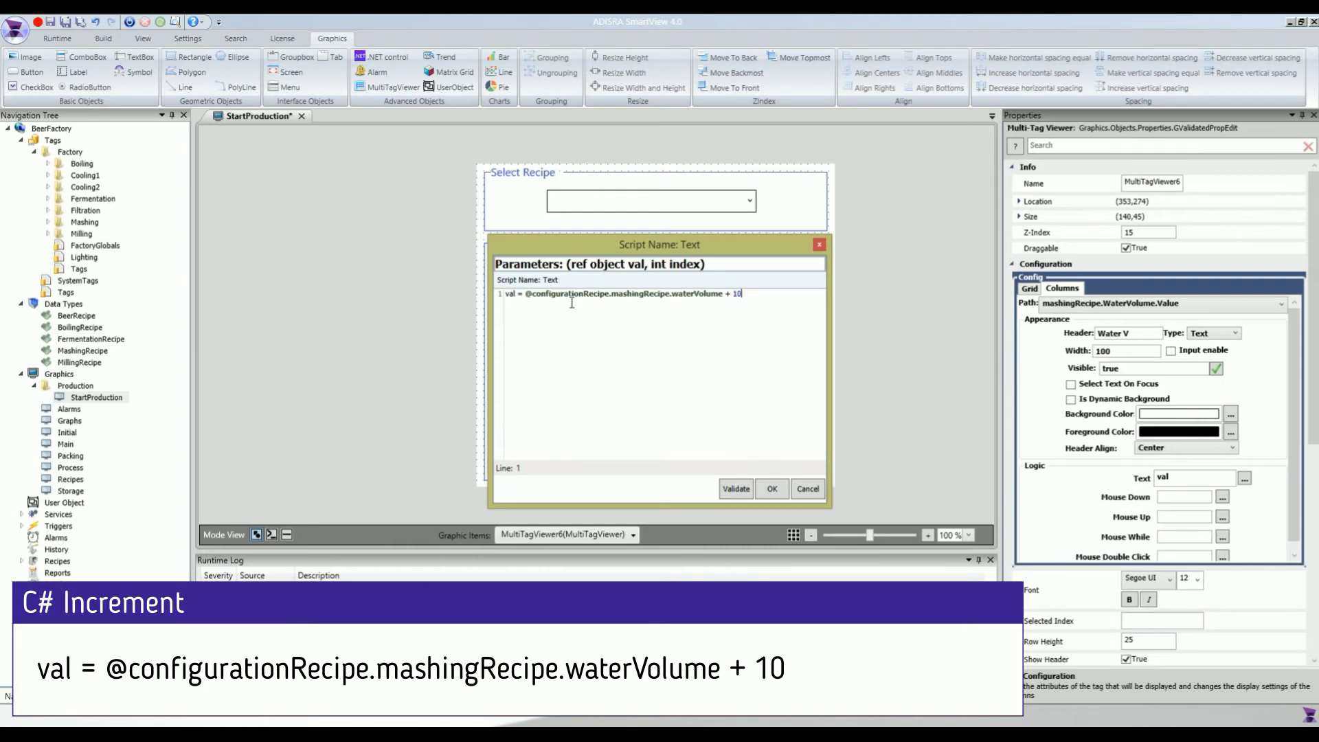
left_click(730, 489)
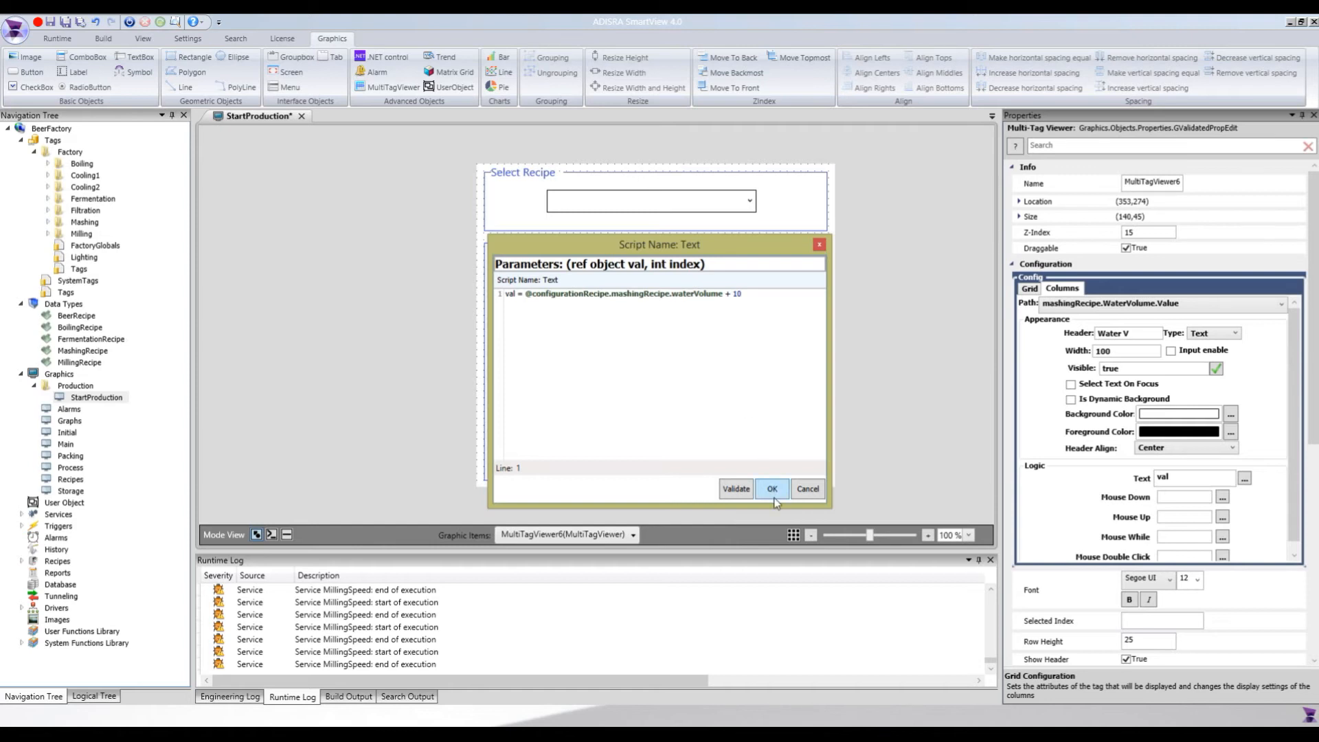
left_click(736, 489)
key("Return")
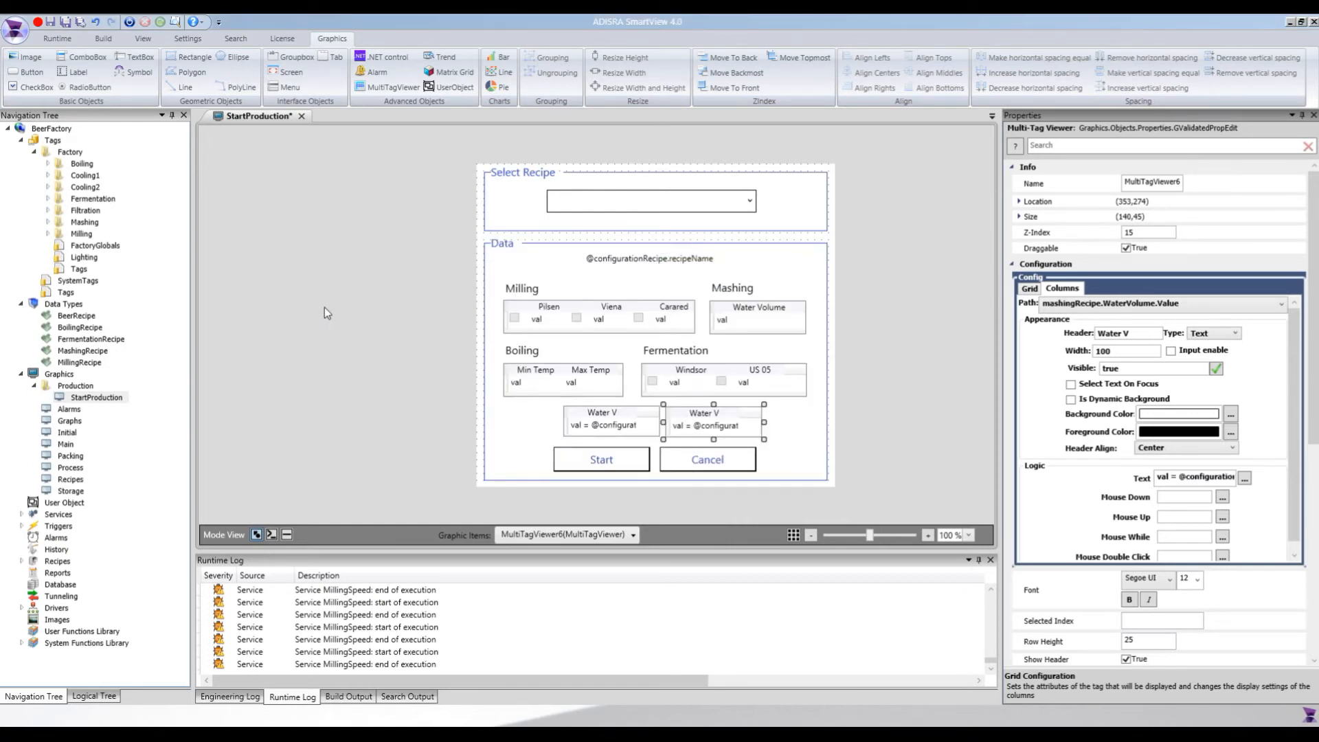
- Save the StartProduction graphic with both scripted viewers and run the application again
key("ctrl+s")
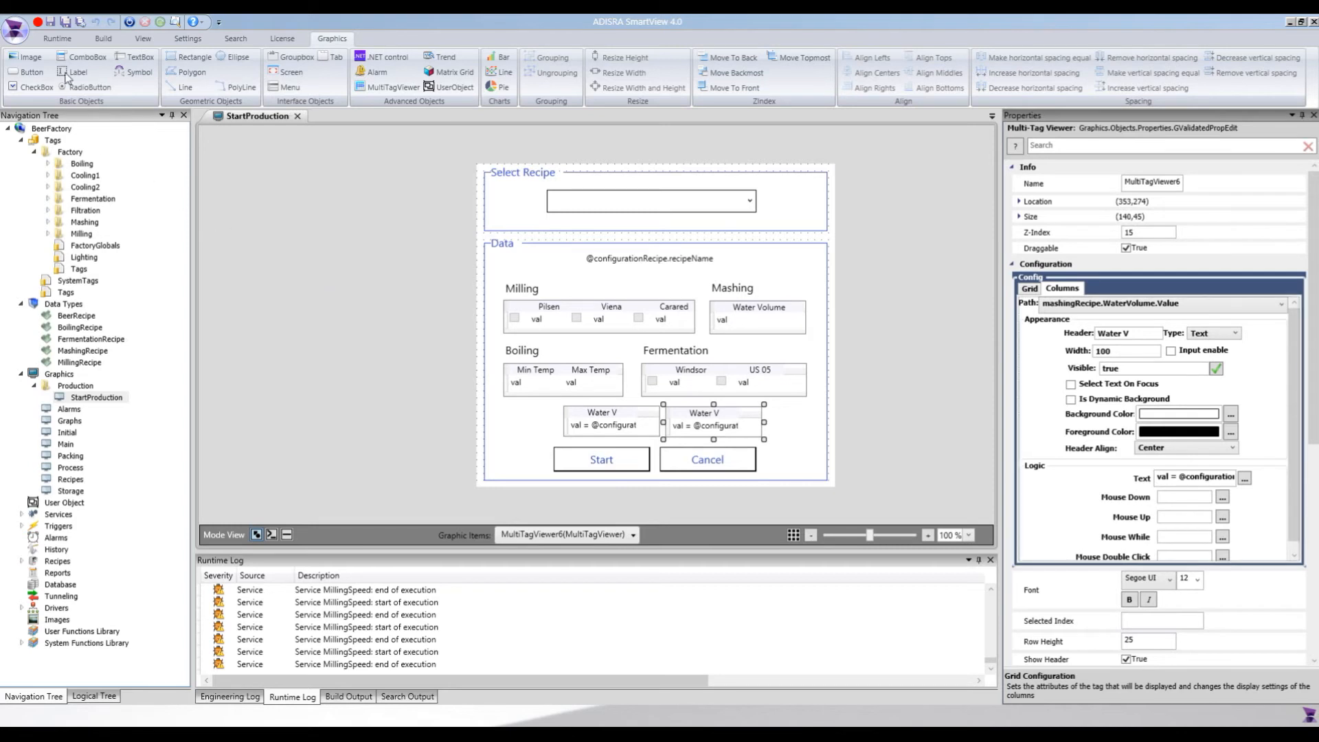
left_click(68, 40)
left_click(20, 66)
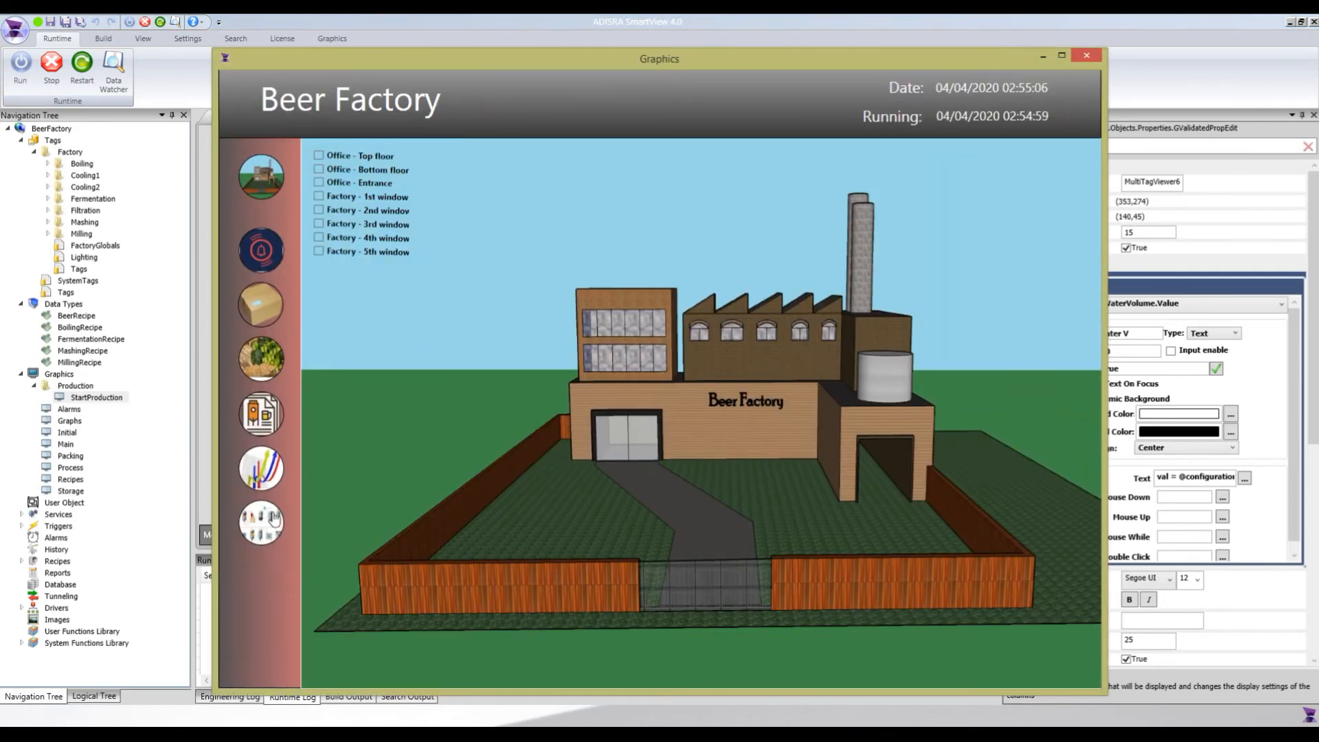
- Open the production start dialog from the Brewing Process screen and check both Water V viewers with no recipe selected
left_click(829, 249)
left_click(970, 165)
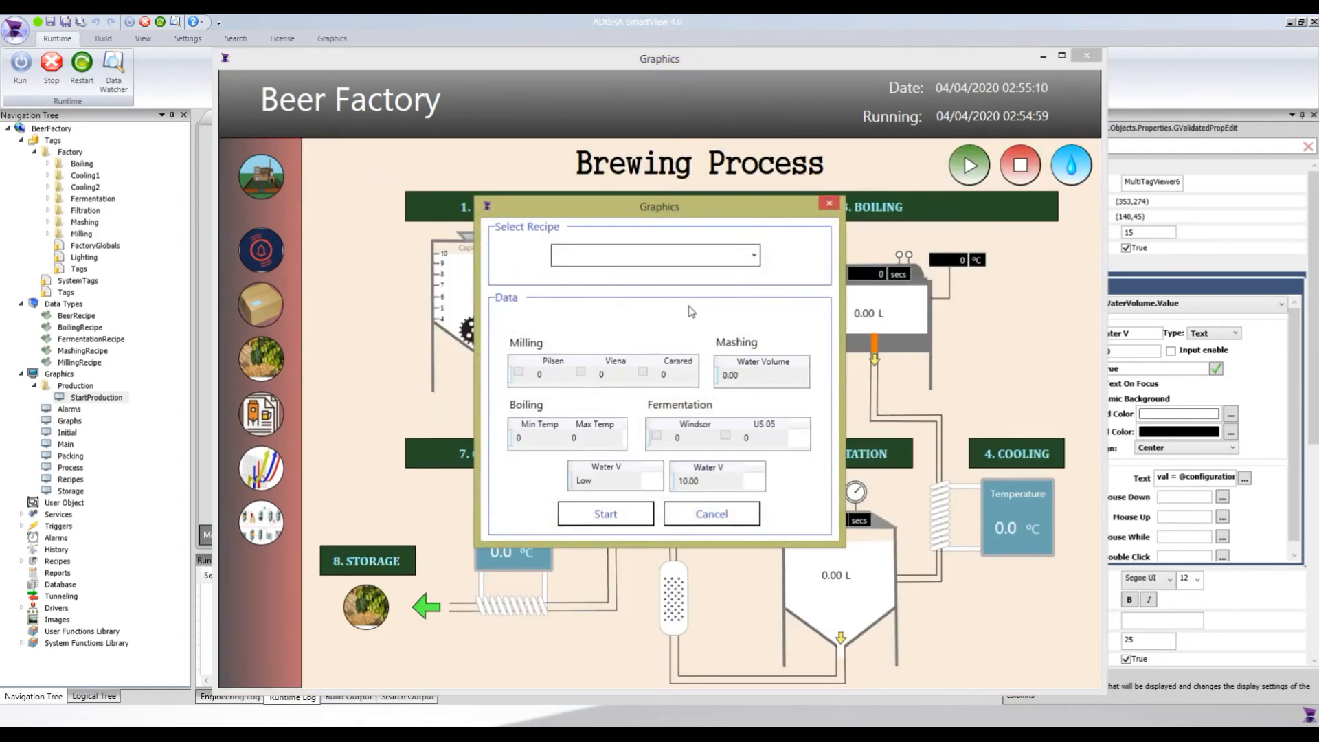
left_click(601, 486)
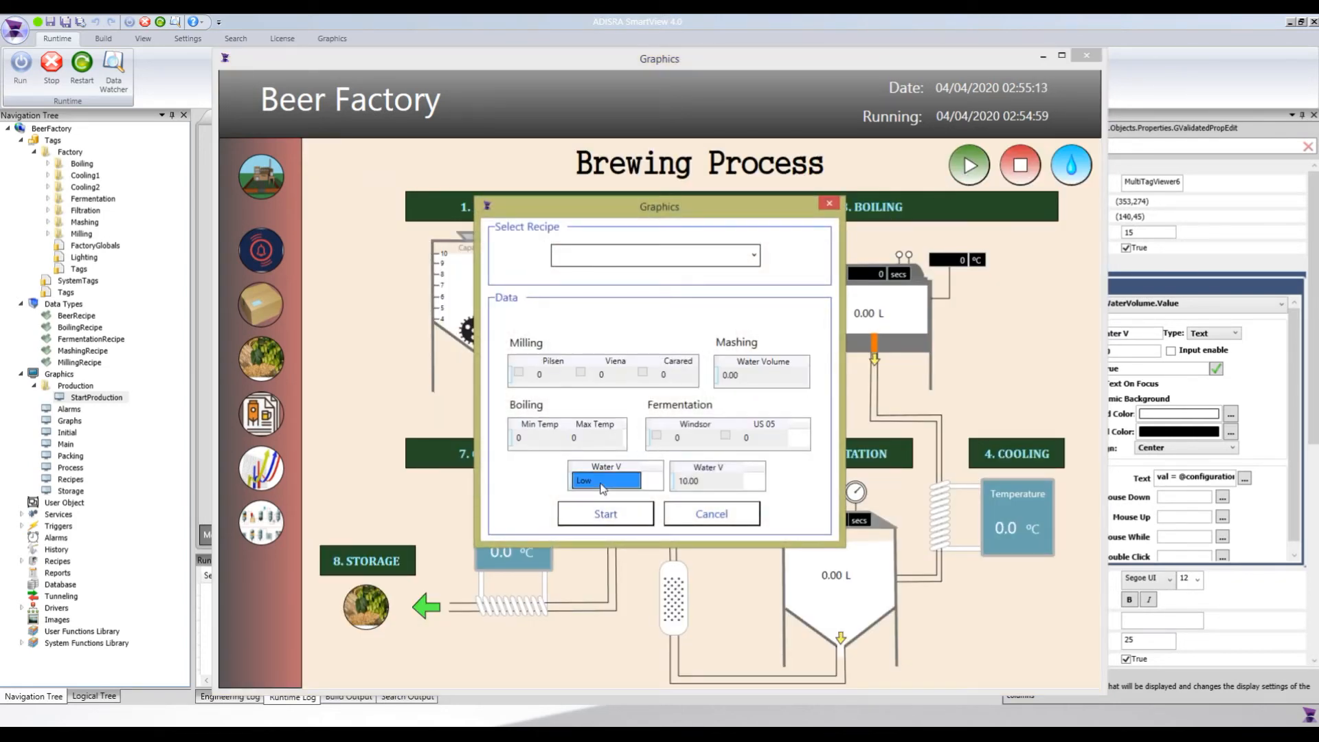
left_click(678, 483)
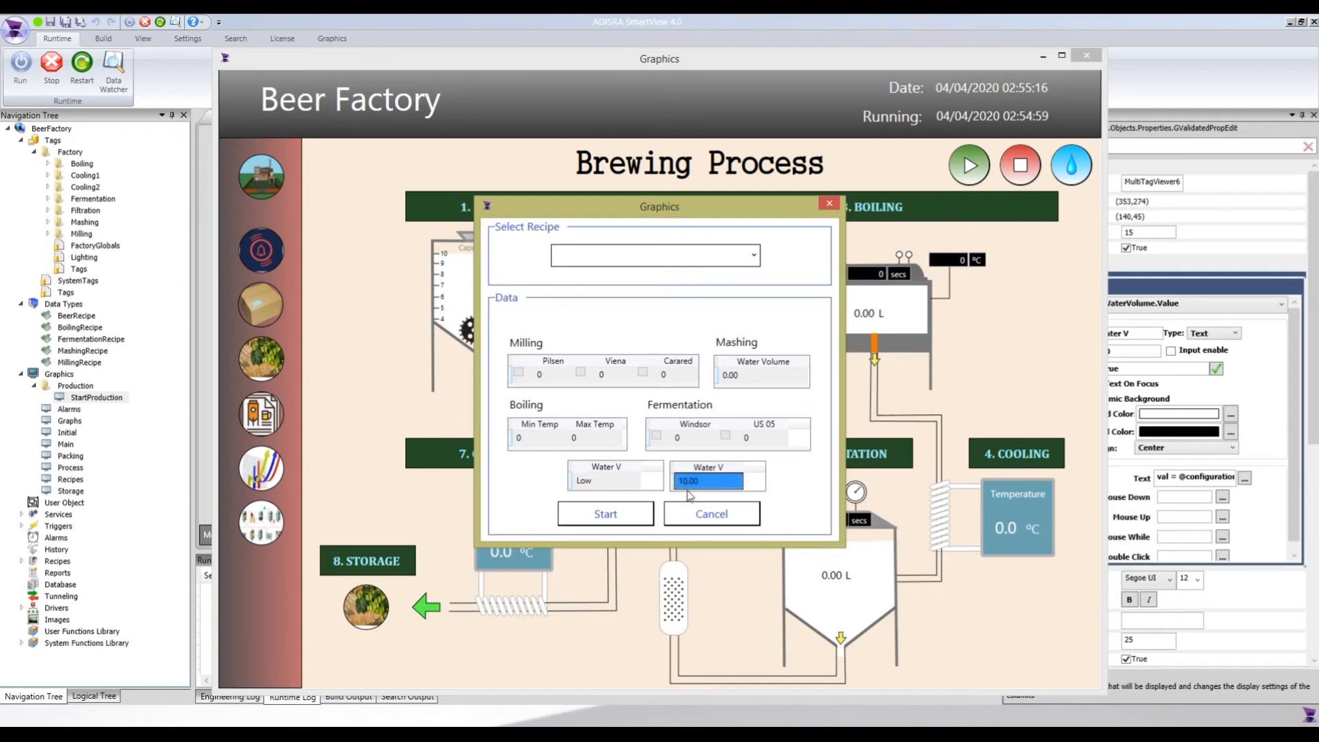
key("Tab")
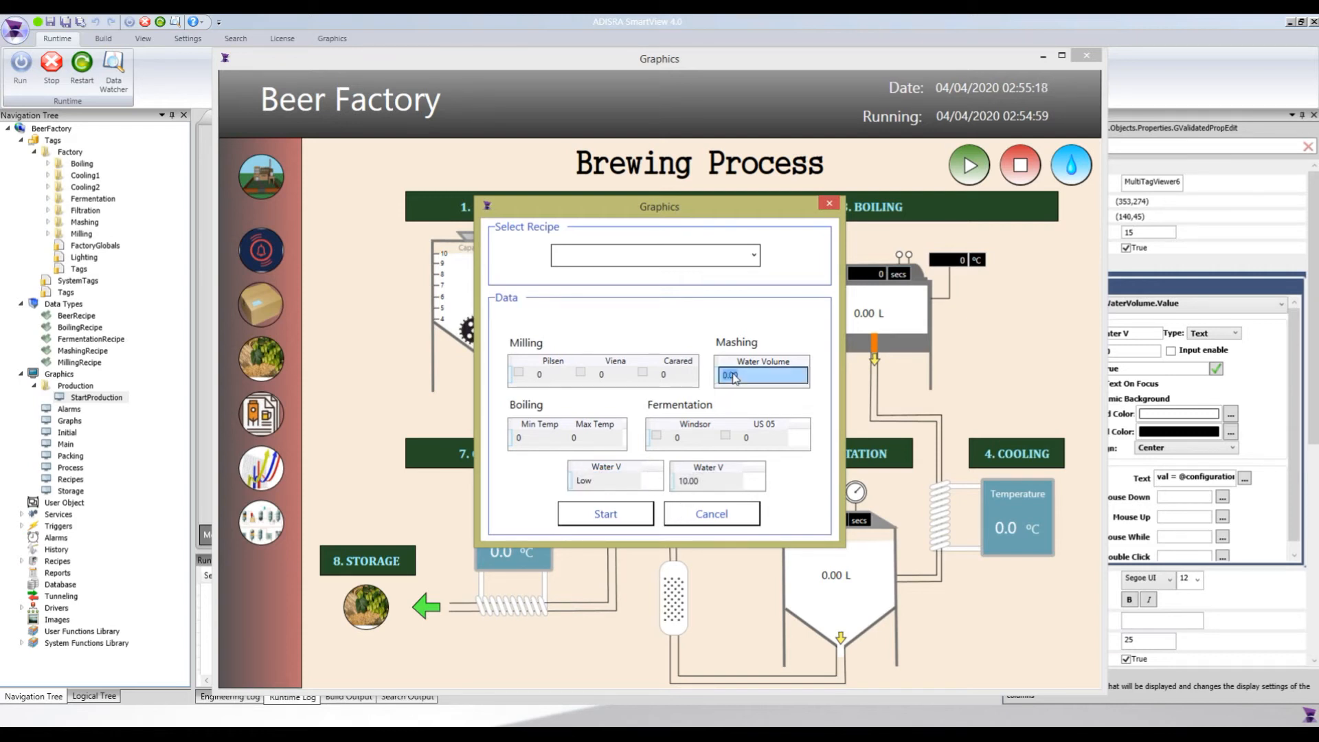
left_click(695, 485)
- Select the Pilsen recipe and compare both Water V viewers with the Mashing water volume
left_click(606, 261)
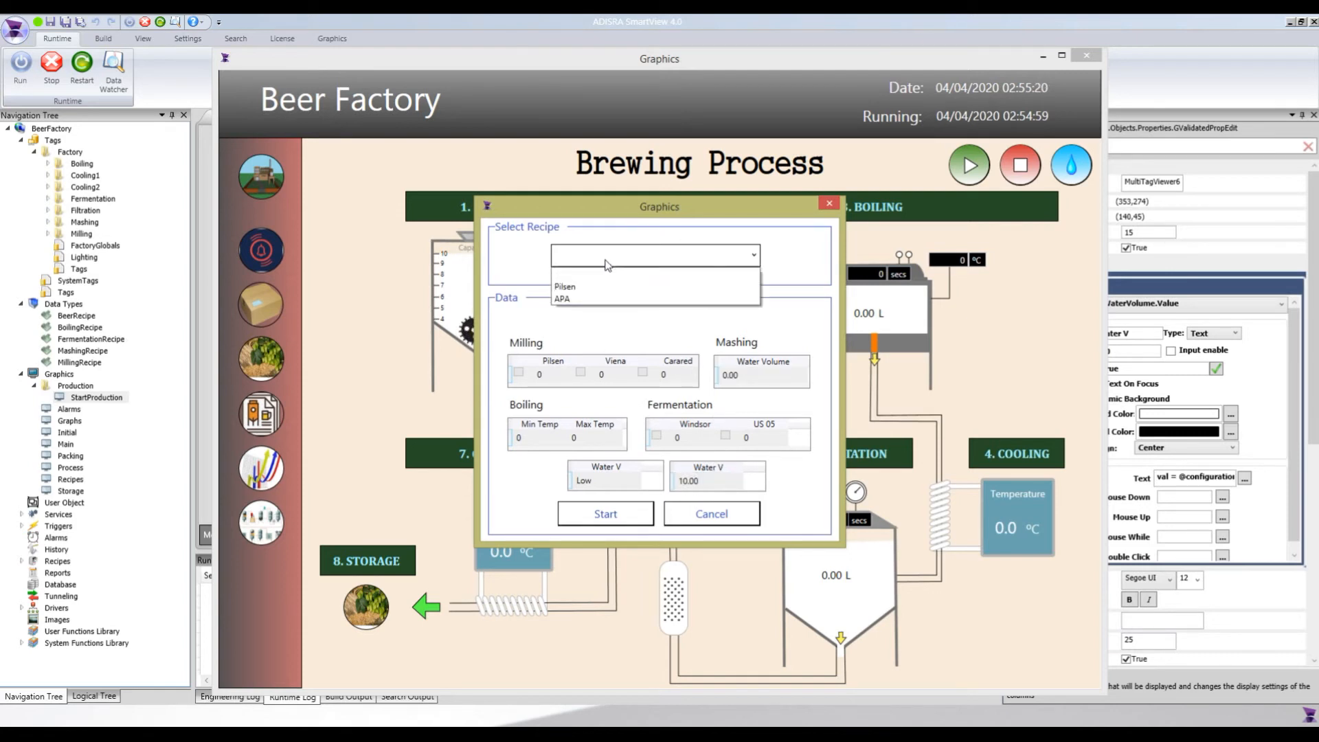
left_click(590, 287)
left_click(600, 483)
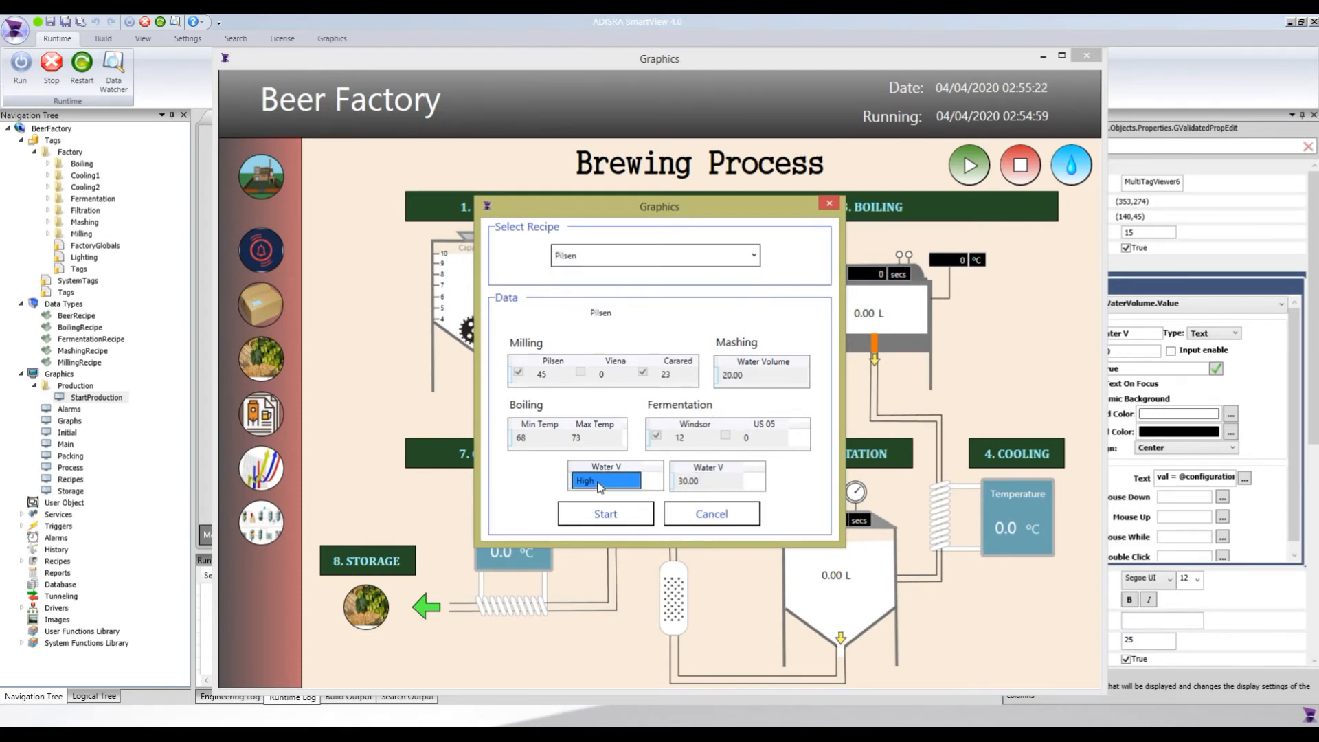
left_click(687, 486)
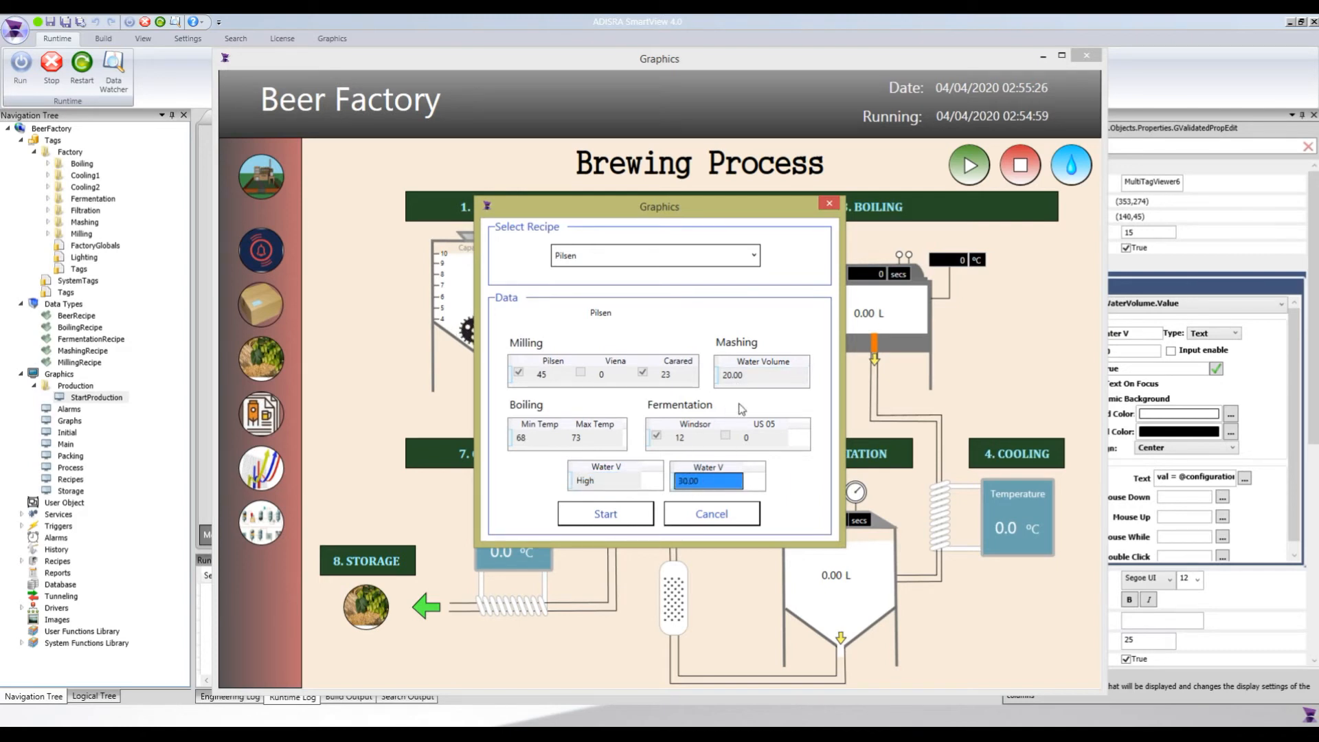
left_click(743, 378)
left_click(697, 483)
- Cancel the recipe dialog and stop the running application
left_click(700, 518)
left_click(51, 66)
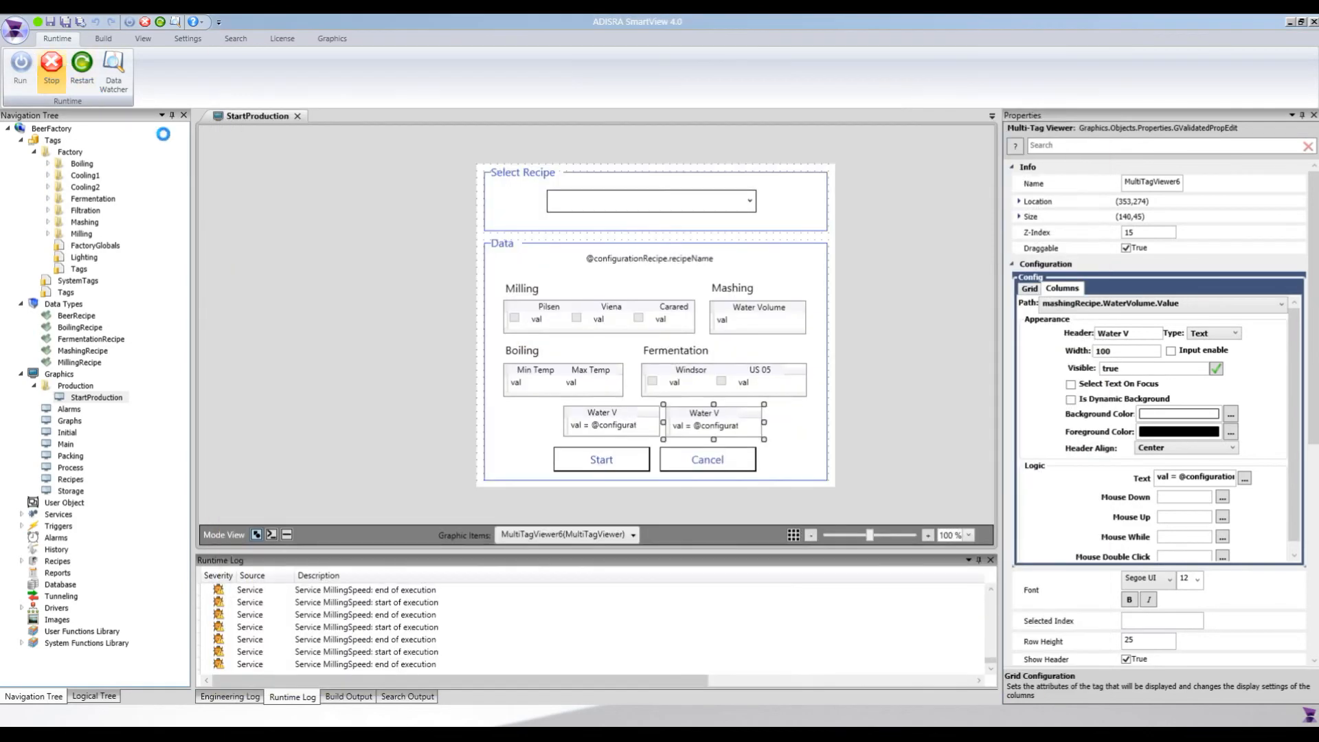
- Select the Milling multi-tag viewer and examine the header and CheckBox type of its millingRecipe.MaltPilsen.Value column
left_click(589, 320)
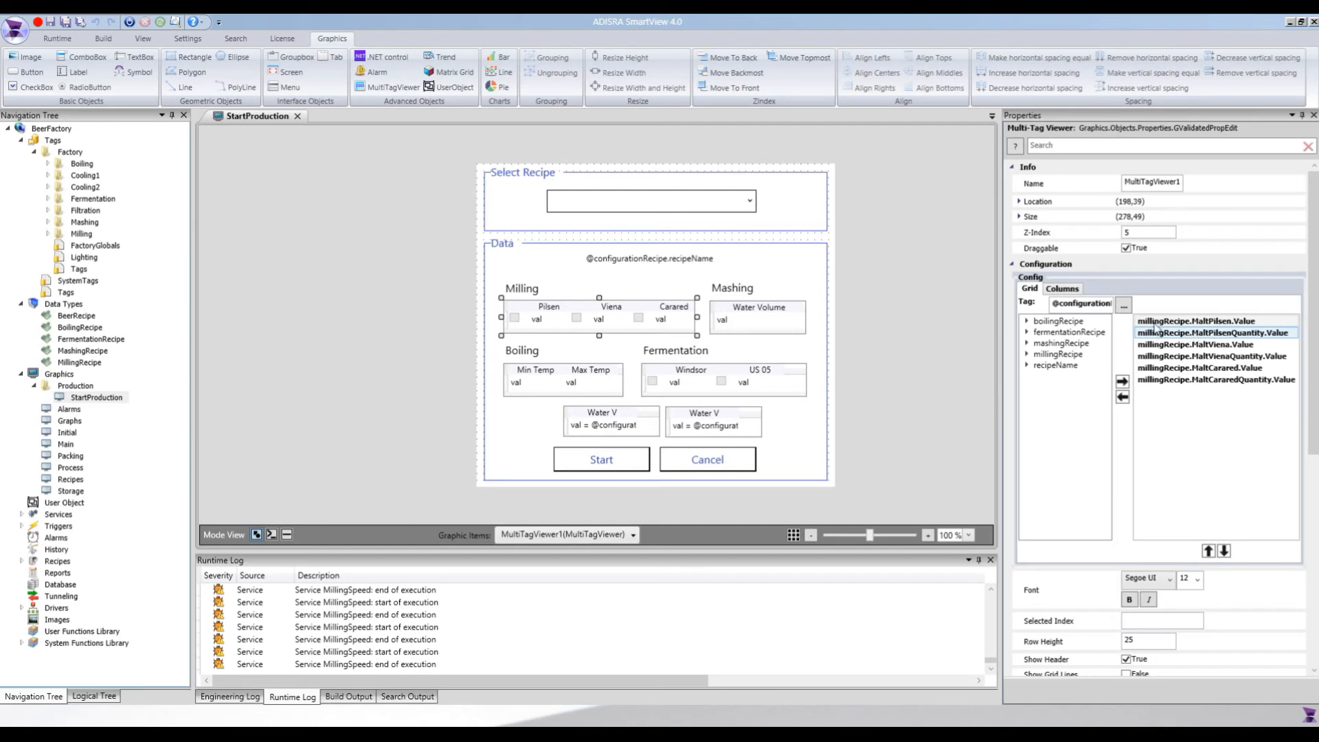
left_click(1060, 289)
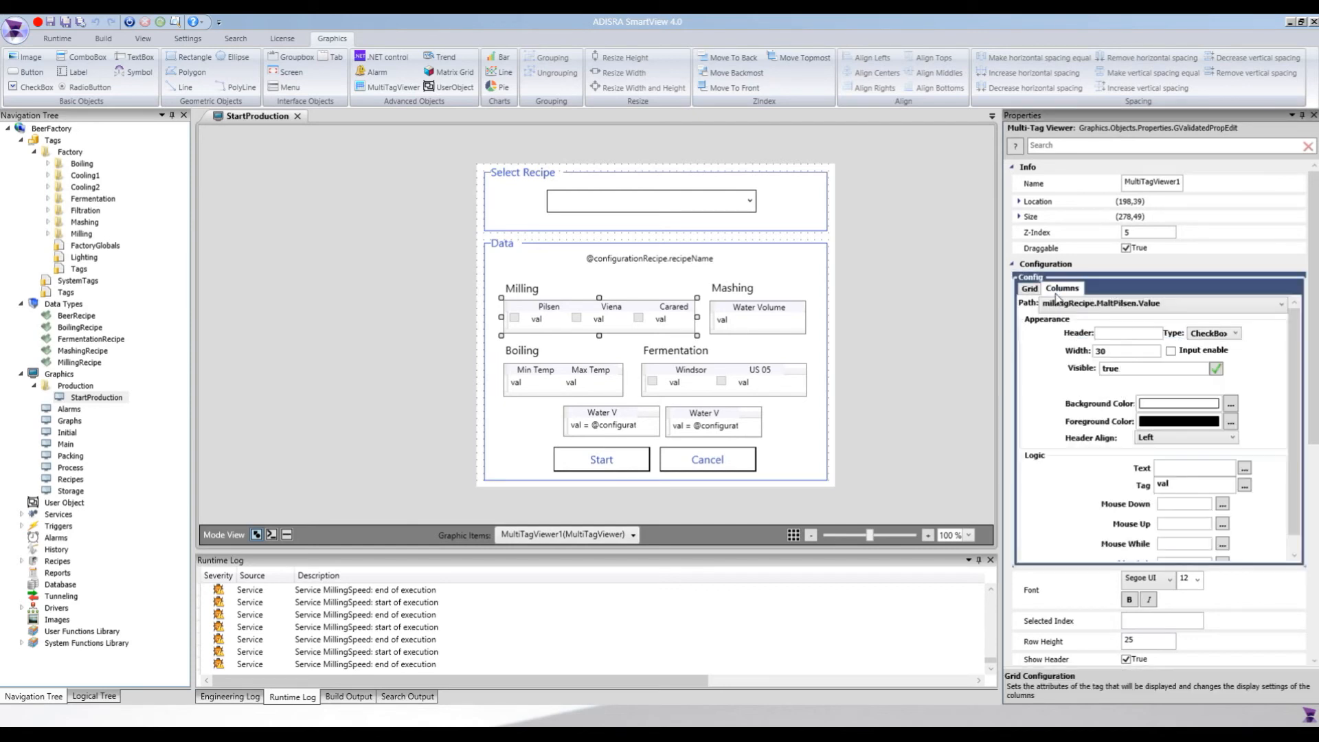
left_click(1106, 309)
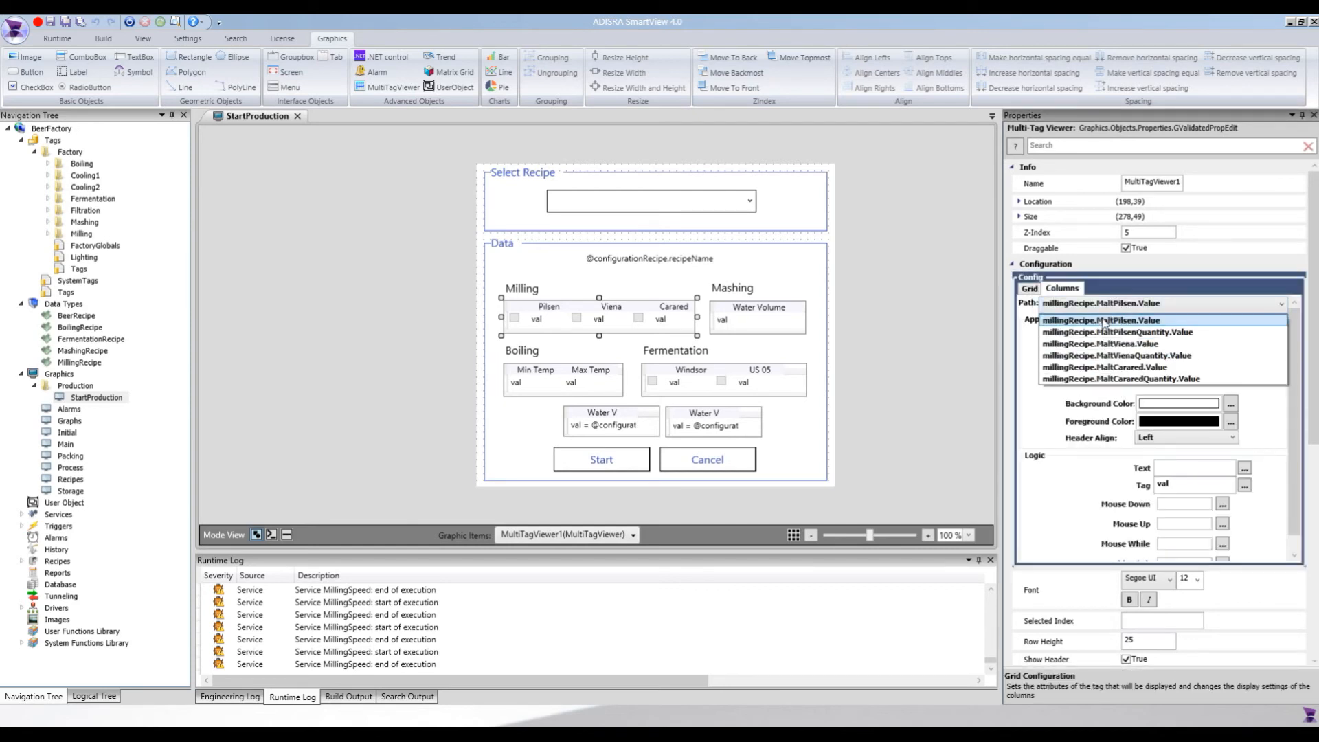
left_click(1105, 321)
left_click(1214, 333)
left_click(1209, 344)
left_click(1108, 334)
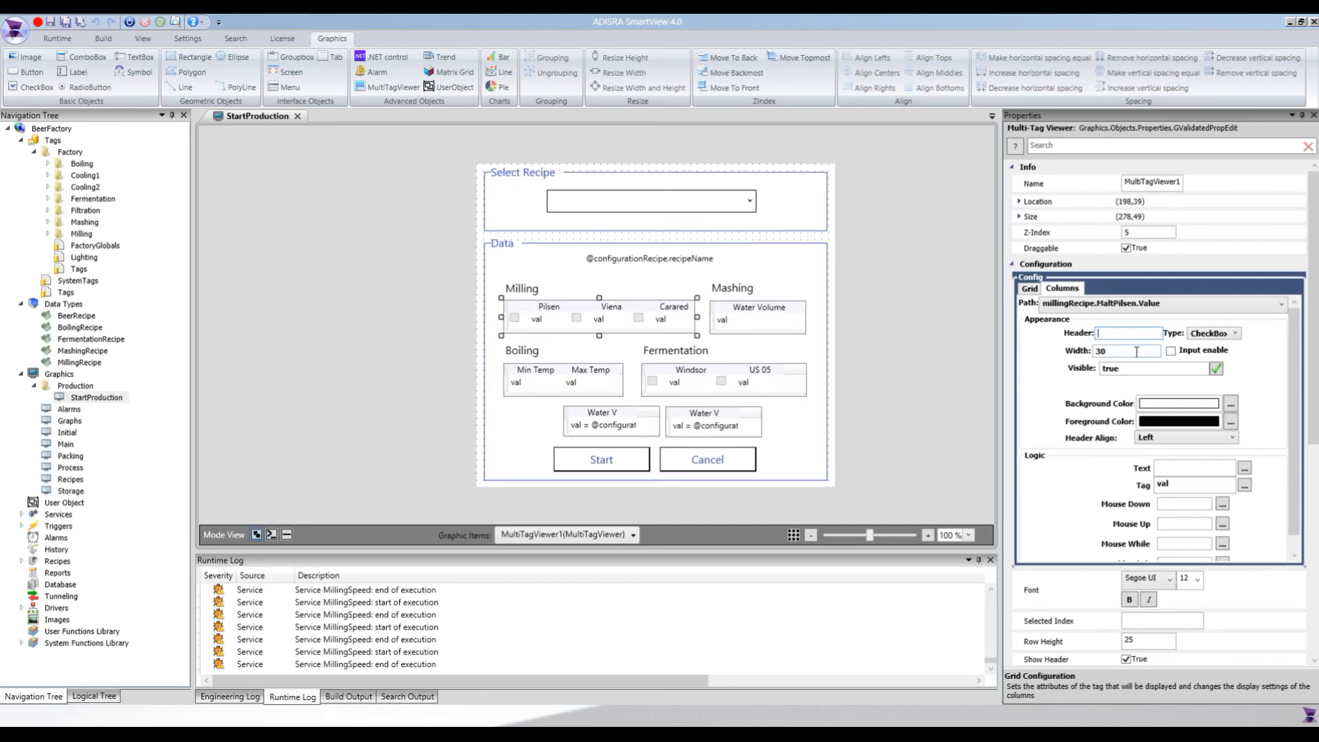
- Give the millingRecipe.MaltPilsen.Value check box column the Text script val and a width of 90
double_click(1136, 351)
left_click(1245, 472)
left_click_drag(609, 233, 646, 412)
type("val")
left_click(800, 649)
type("90")
key("Return")
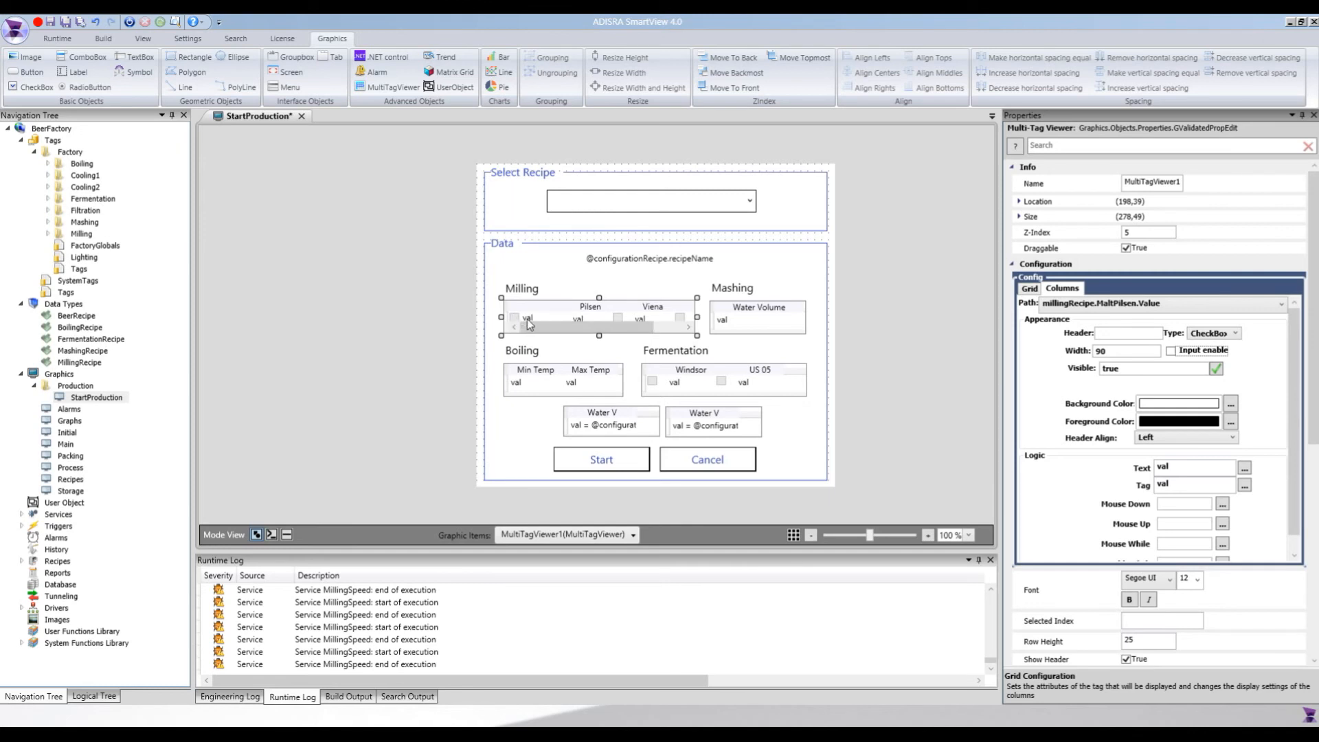
- Set the MaltPilsen check box column's width back to 30 and clear its Text script
double_click(1124, 352)
type("30")
key("Tab")
left_click(1245, 467)
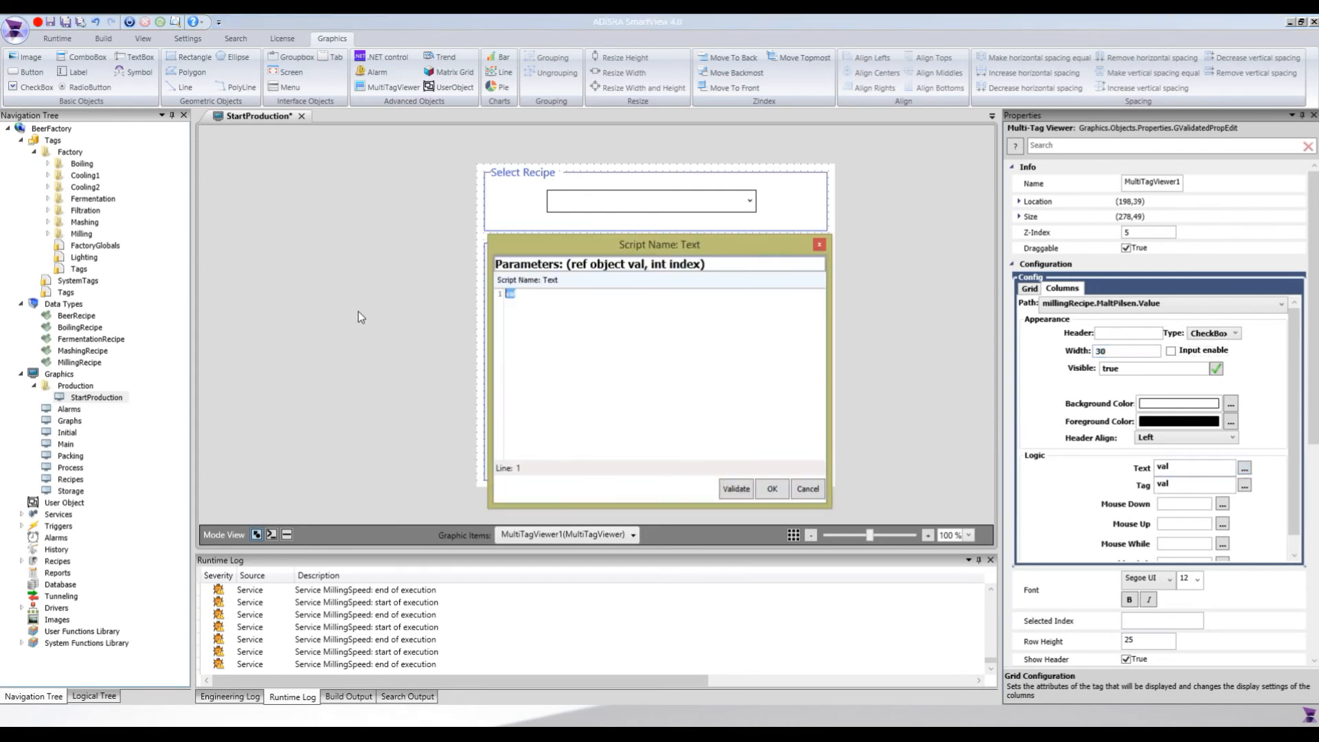
left_click(768, 489)
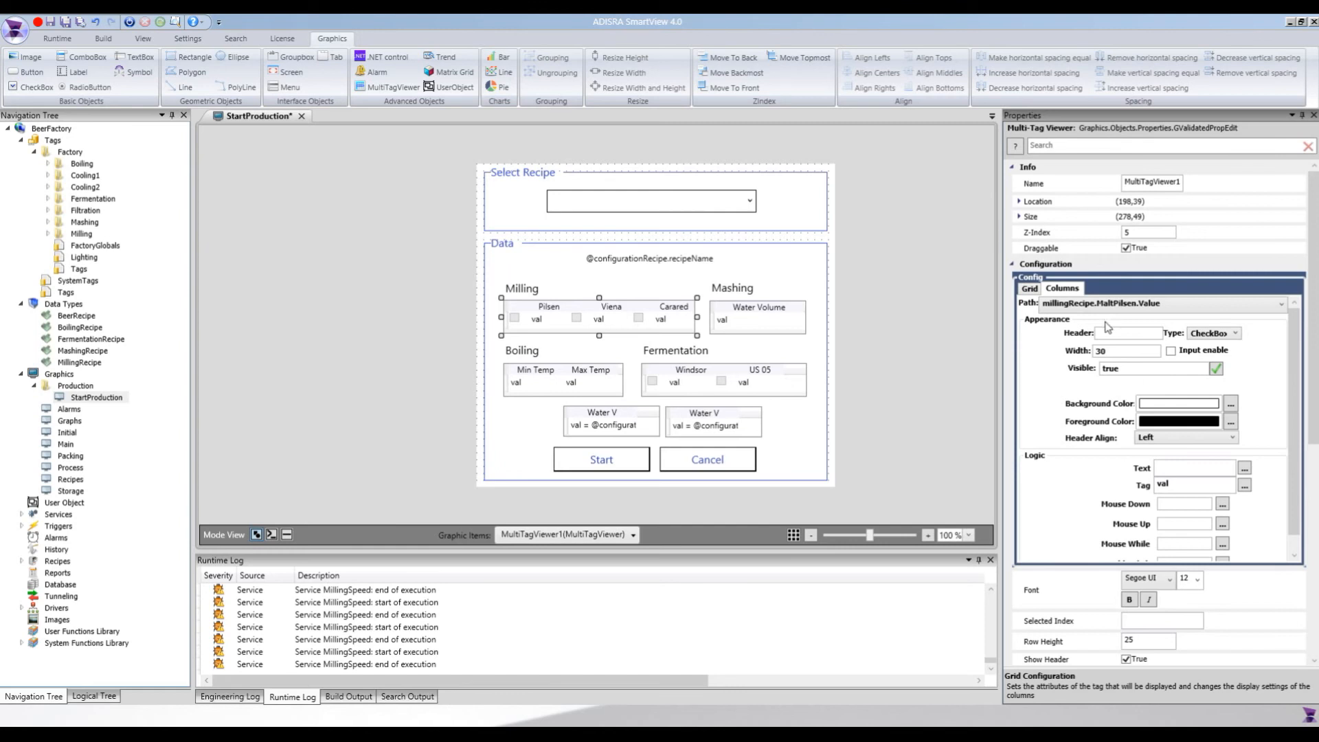
- Examine the Milling viewer's grid tag, Selected Index property and the MaltPilsen column's Text script without editing them
left_click(1033, 289)
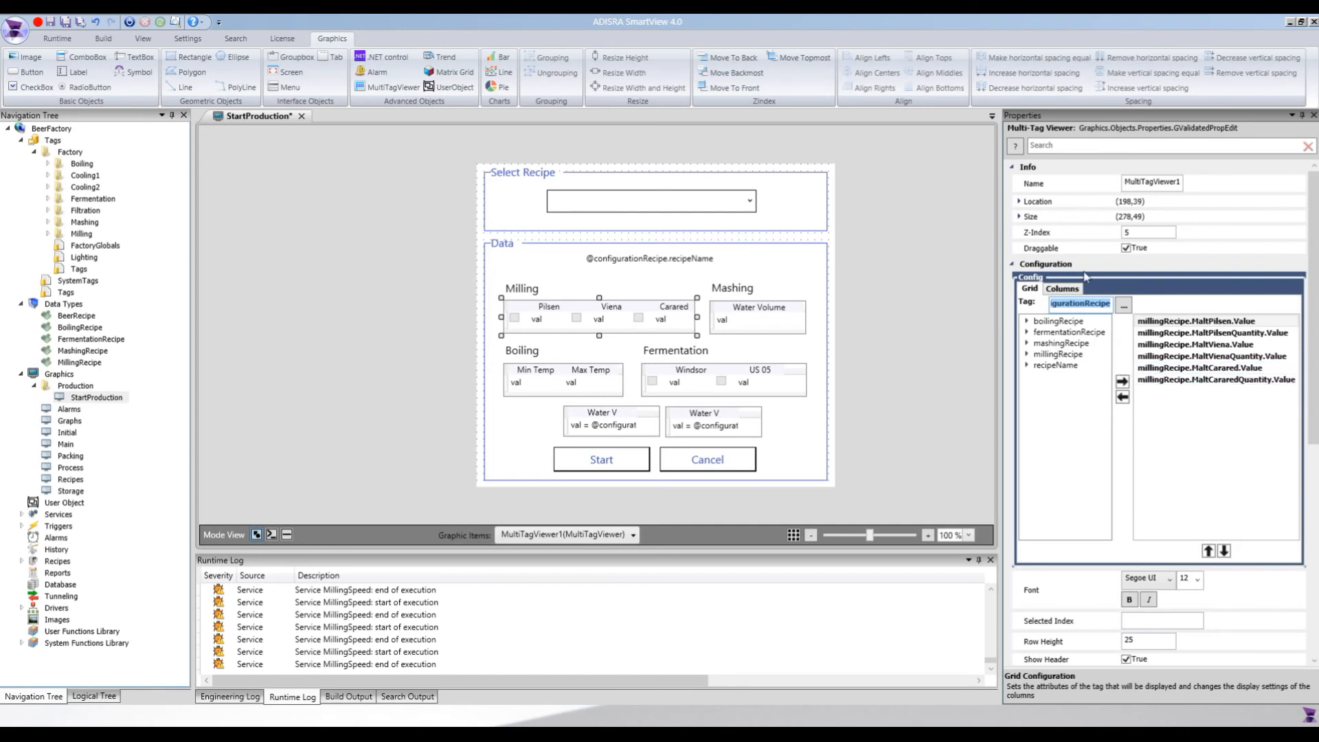
scroll(1113, 526, "down", 3)
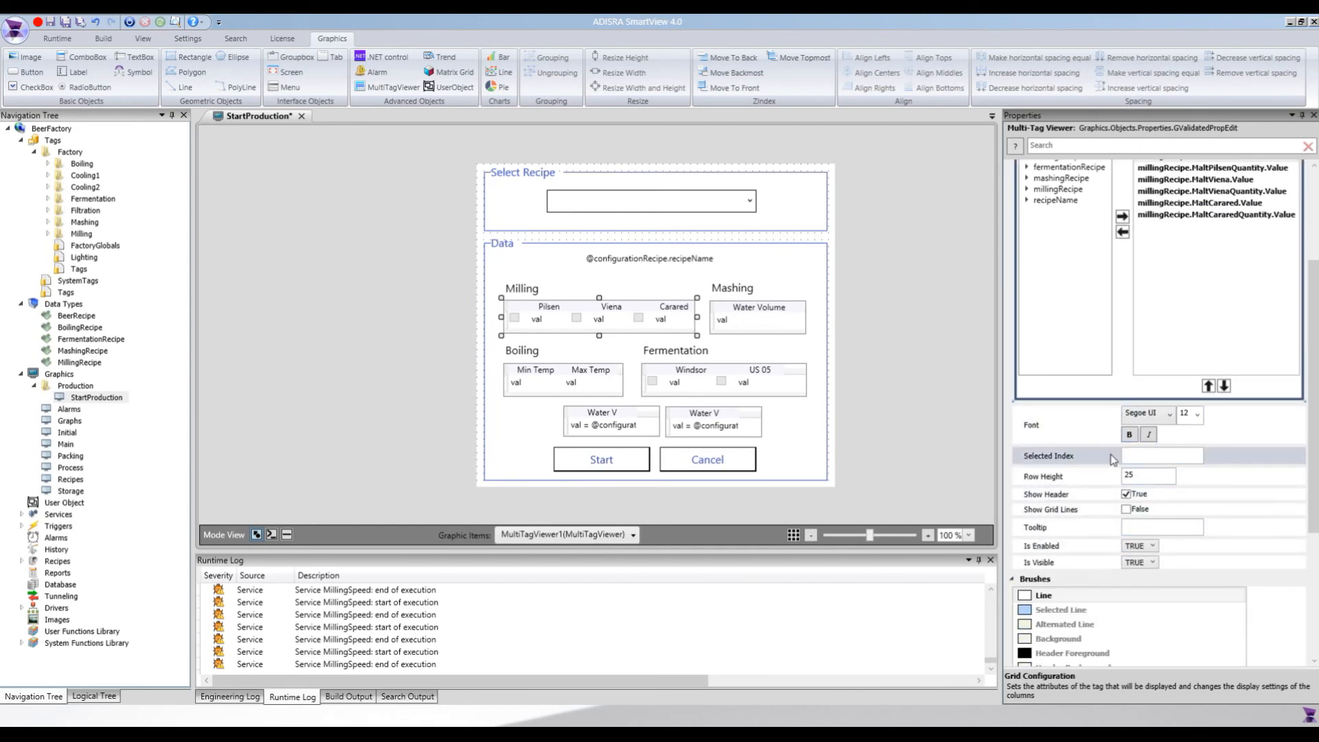
left_click(1149, 454)
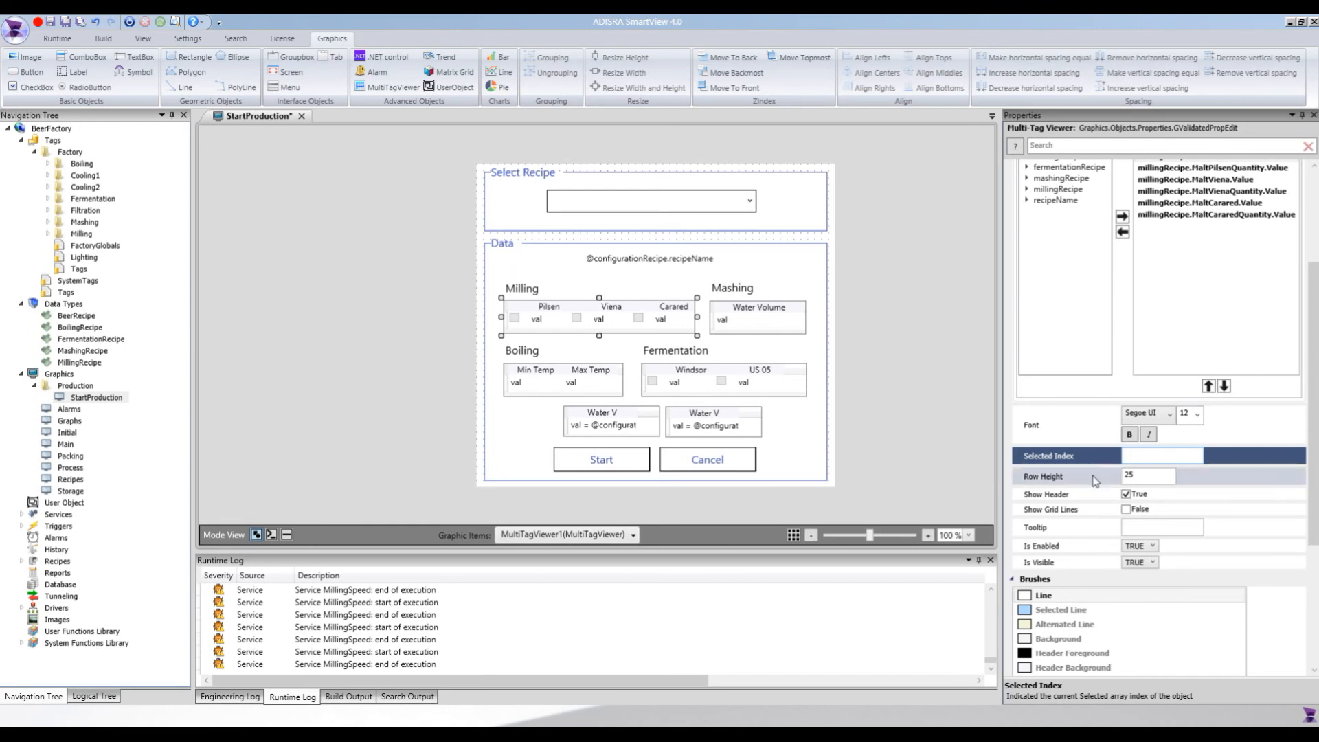
scroll(1106, 474, "up", 3)
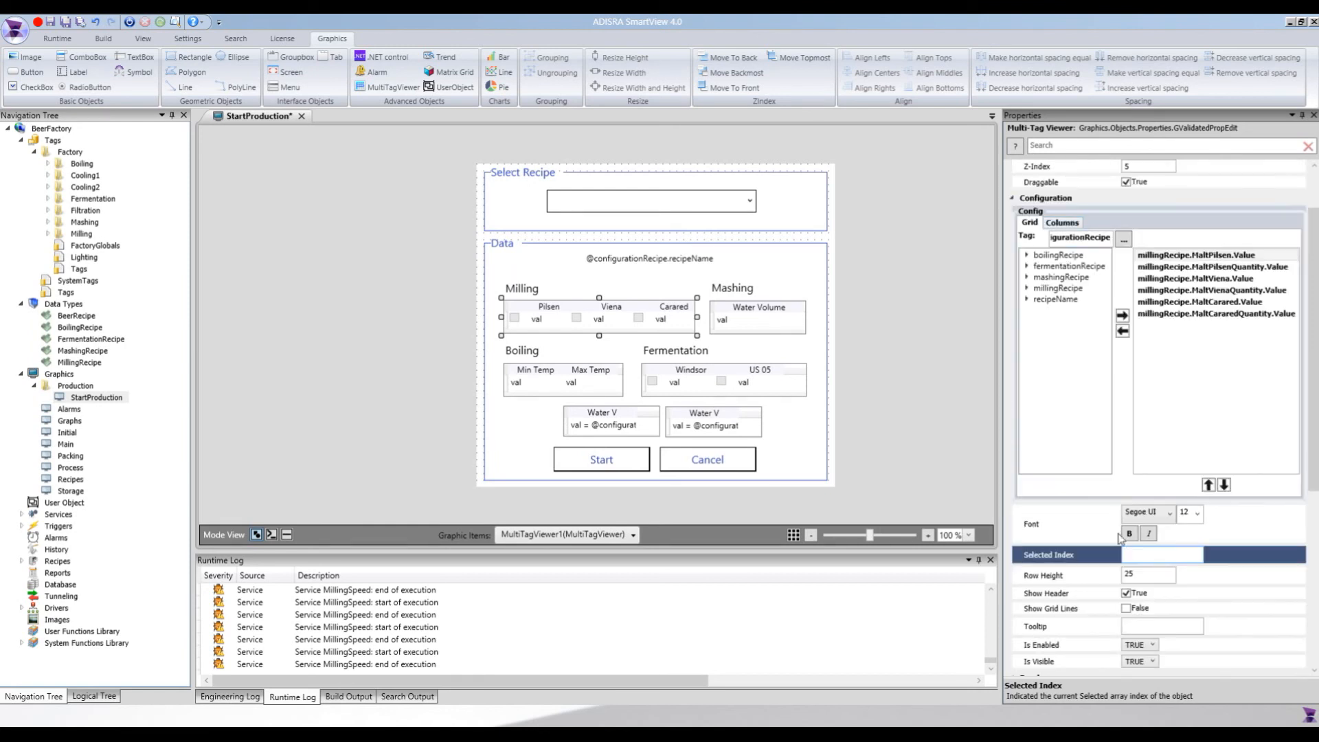
left_click(1062, 223)
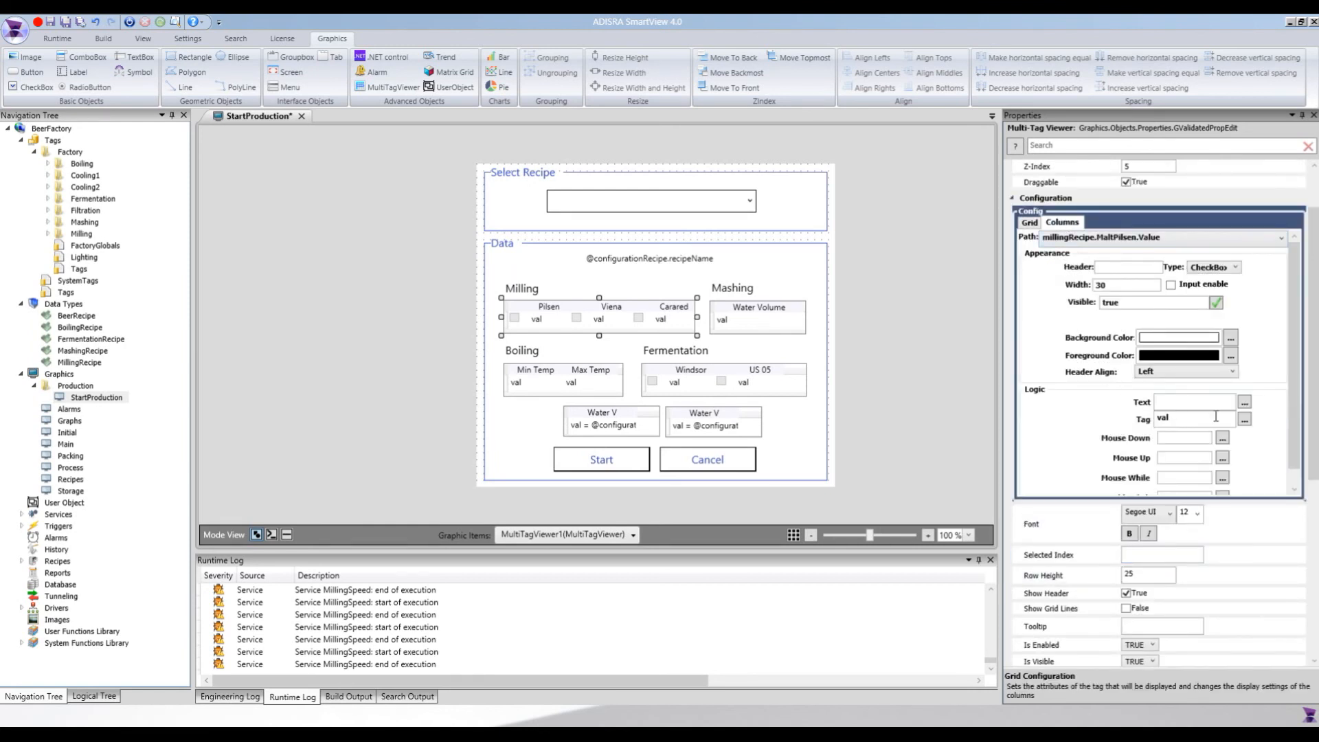
left_click(1244, 401)
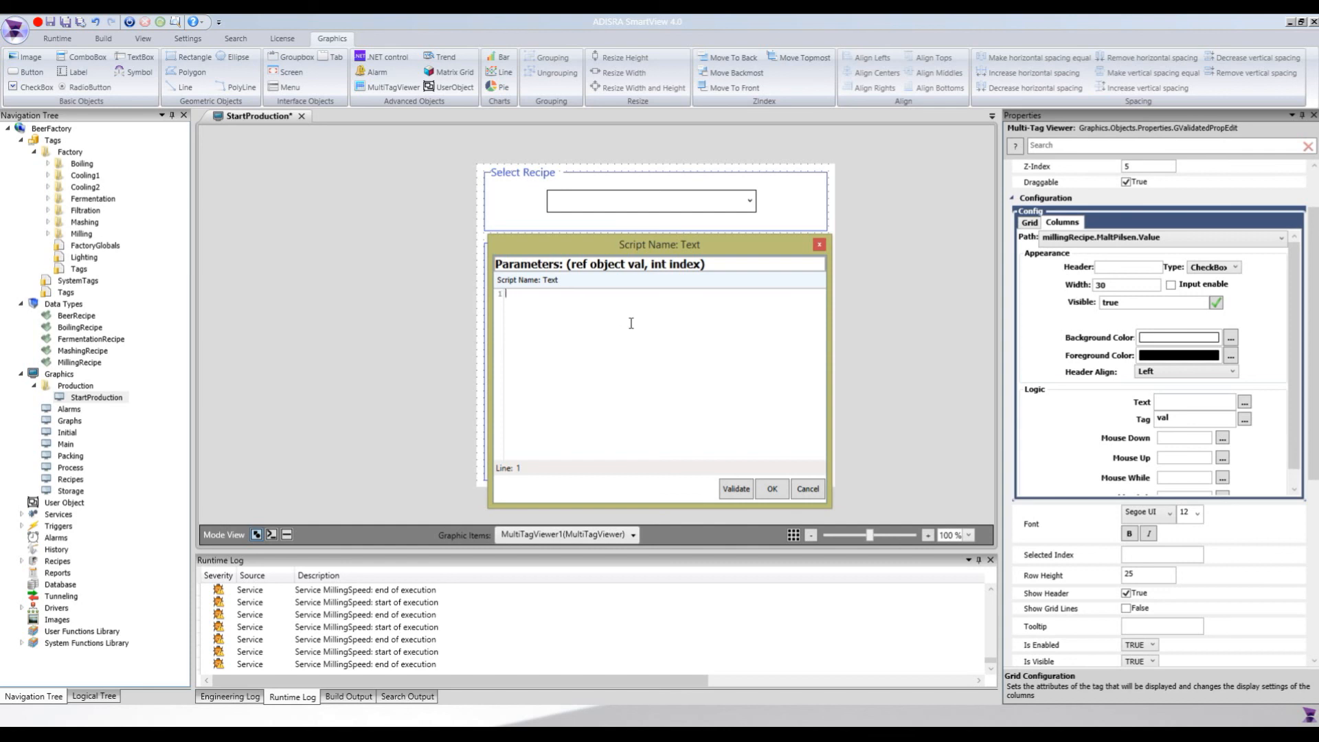
left_click(801, 490)
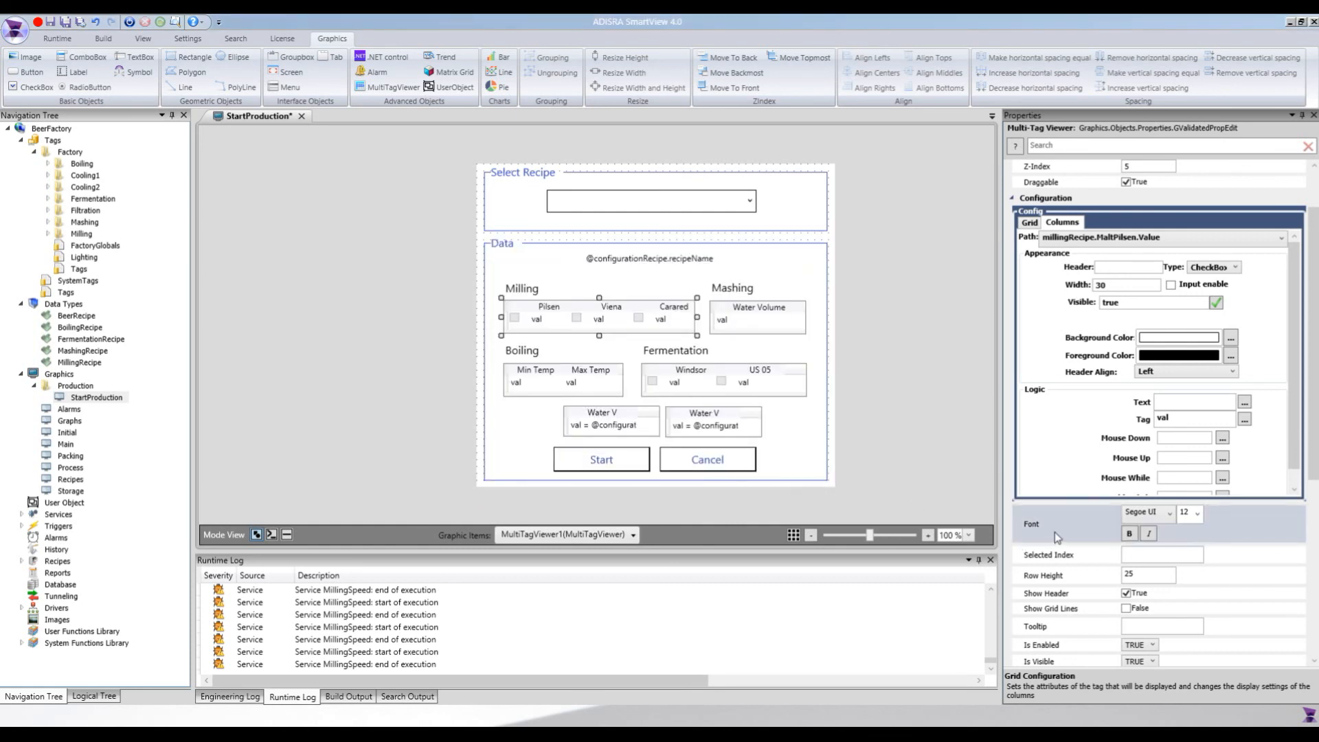
- Examine the Milling viewer's row height, header, grid line, tooltip, brush and security properties
scroll(1120, 536, "down", 2)
left_click(1144, 509)
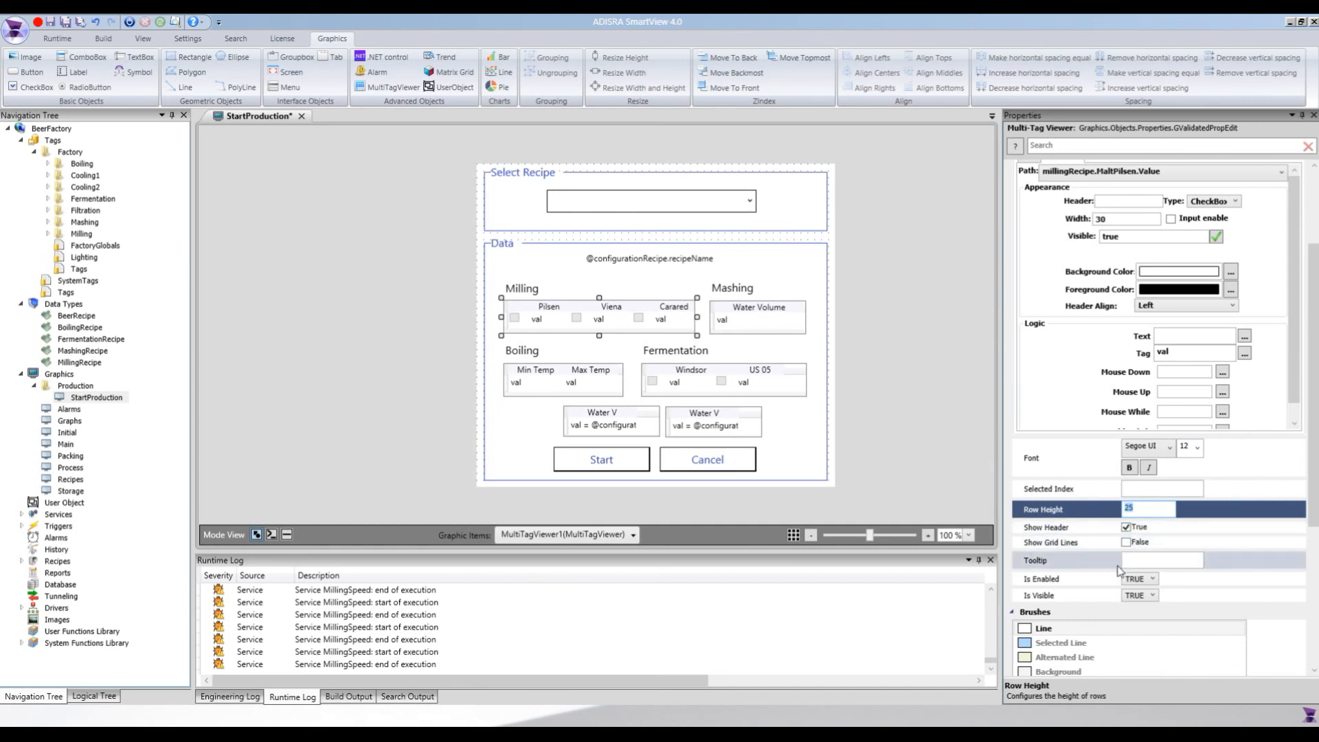
scroll(1139, 561, "down", 2)
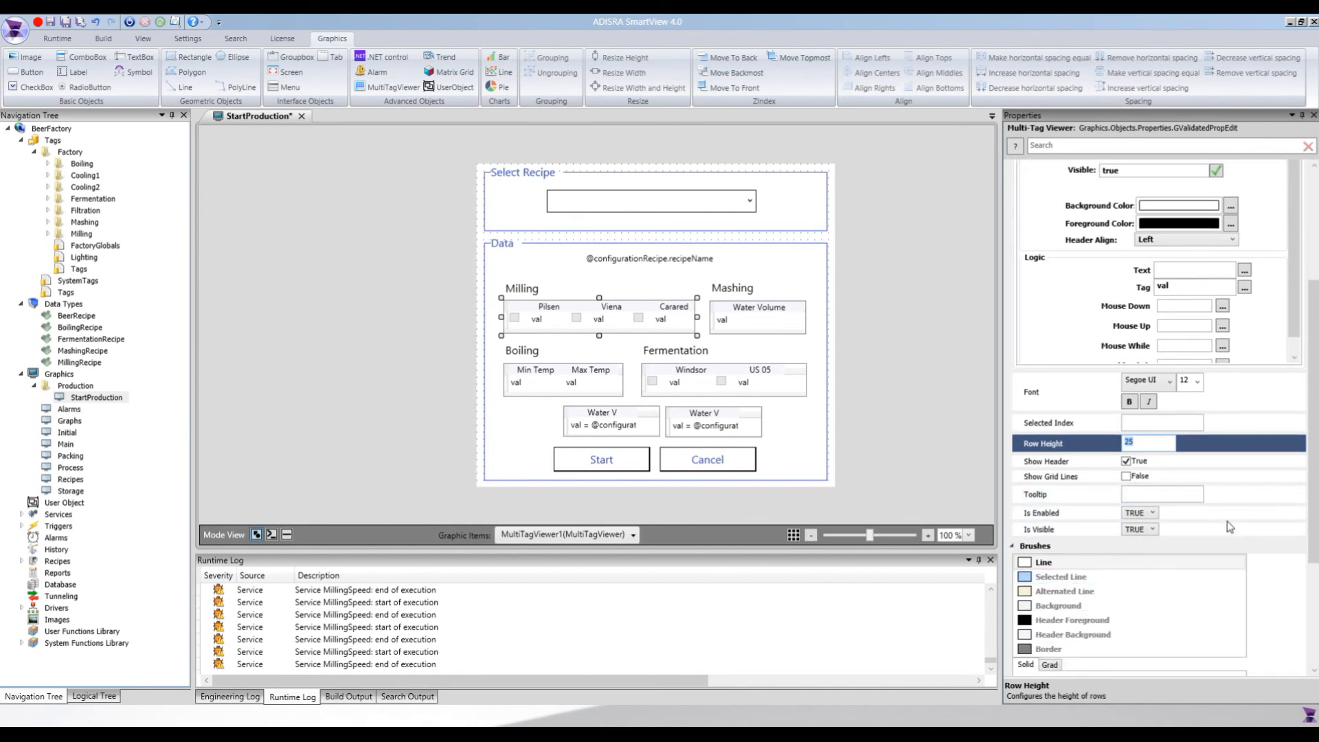
scroll(1227, 521, "down", 1)
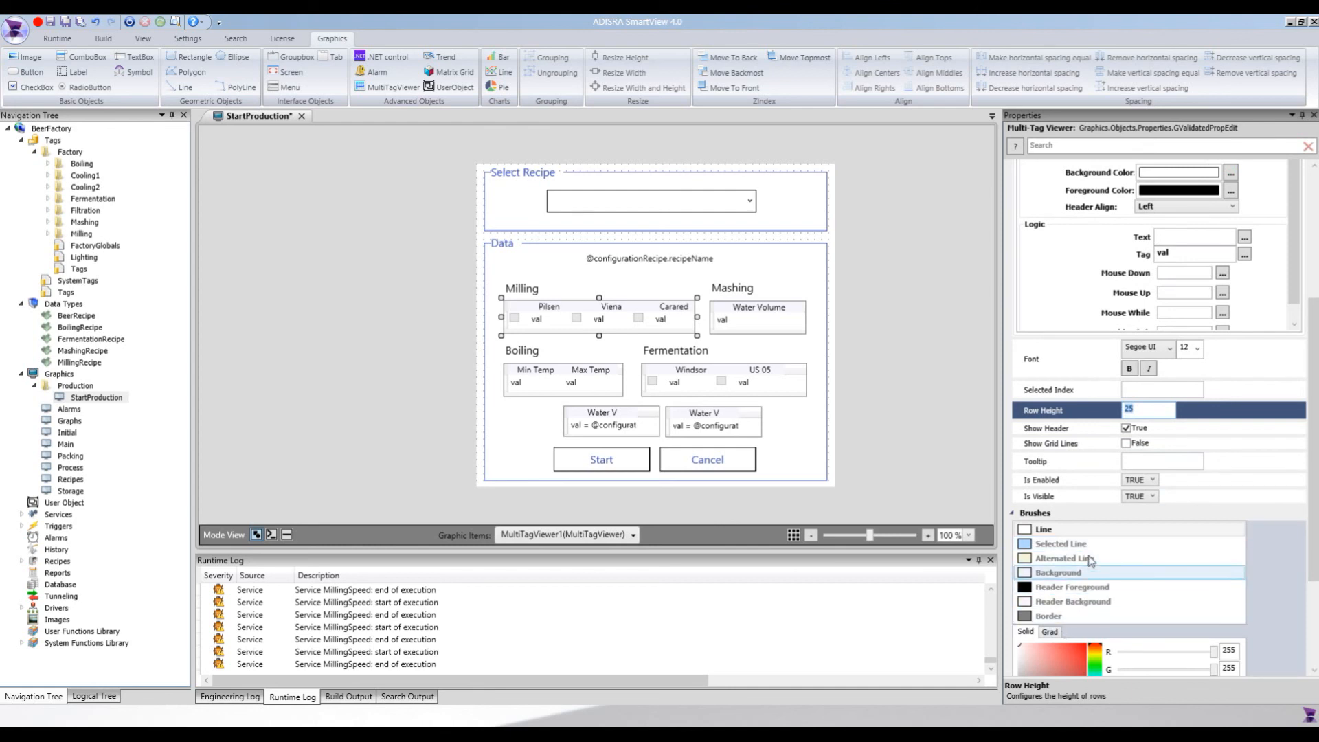
left_click_drag(1309, 553, 1305, 647)
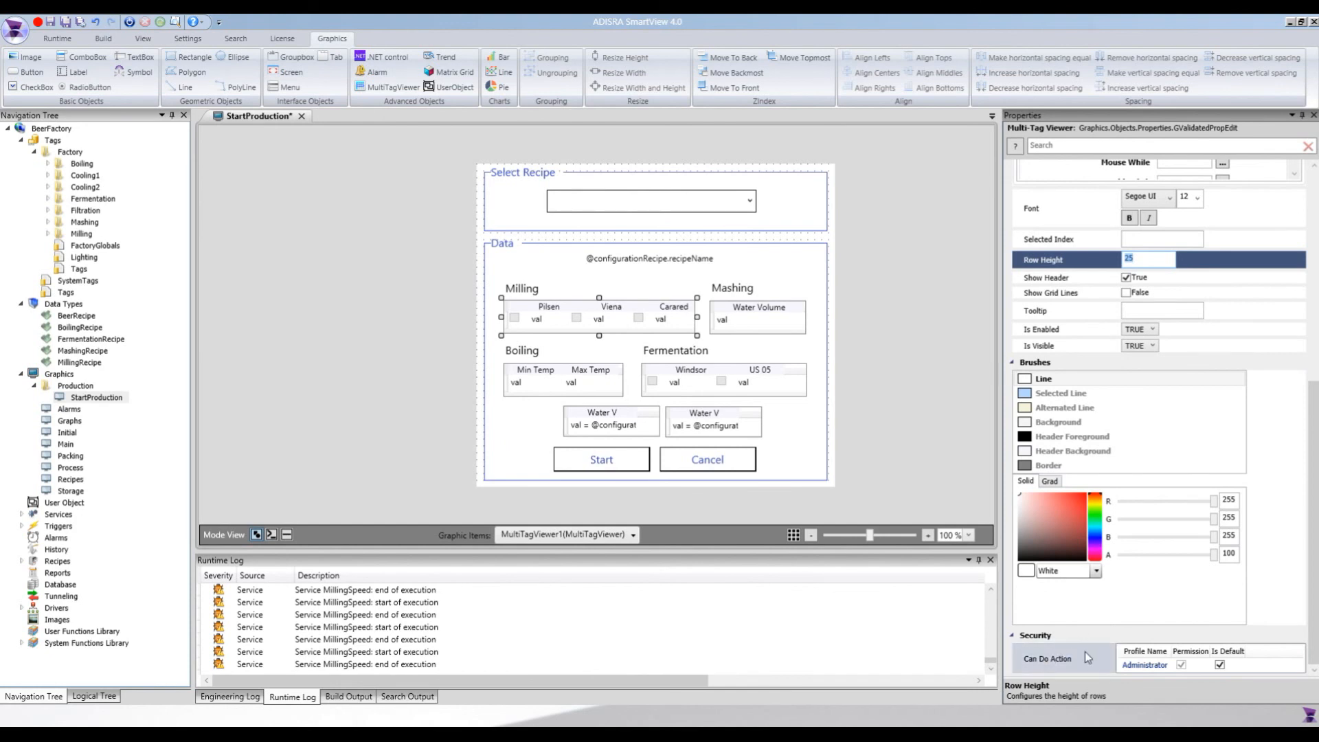
scroll(1079, 656, "up", 5)
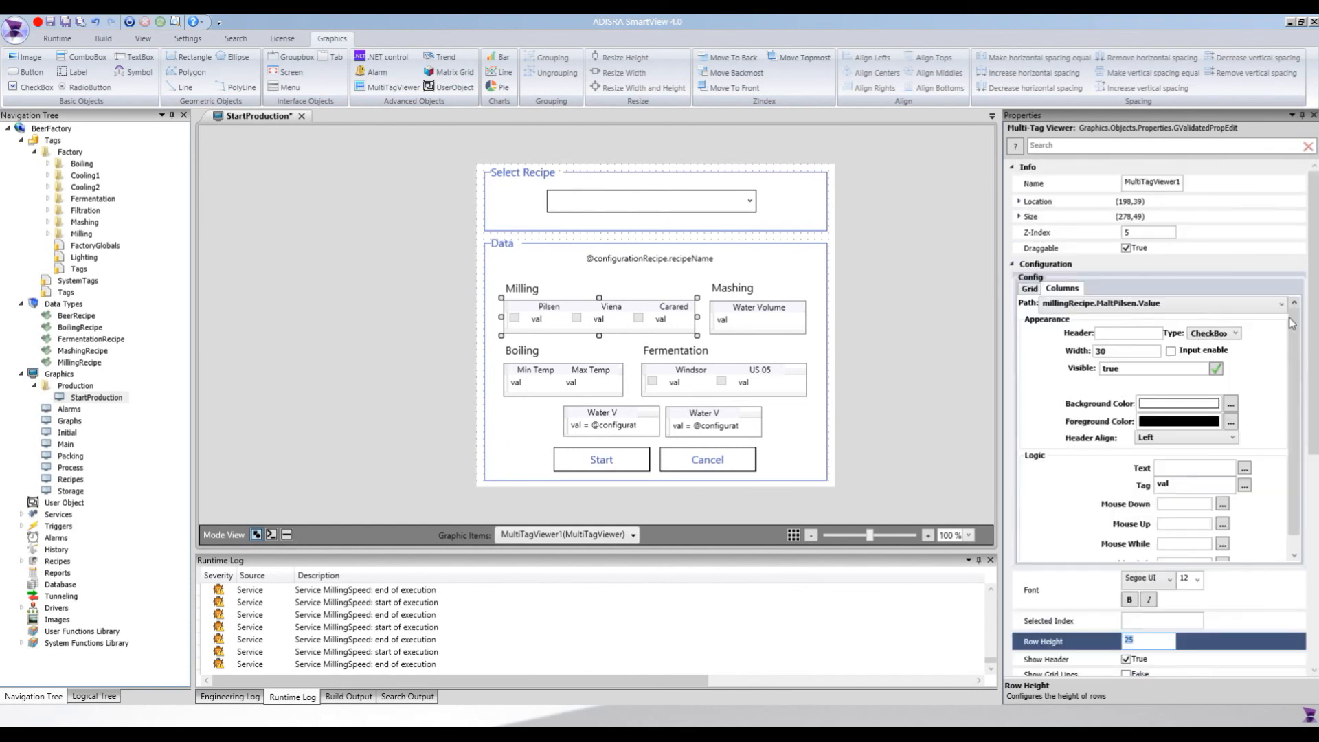